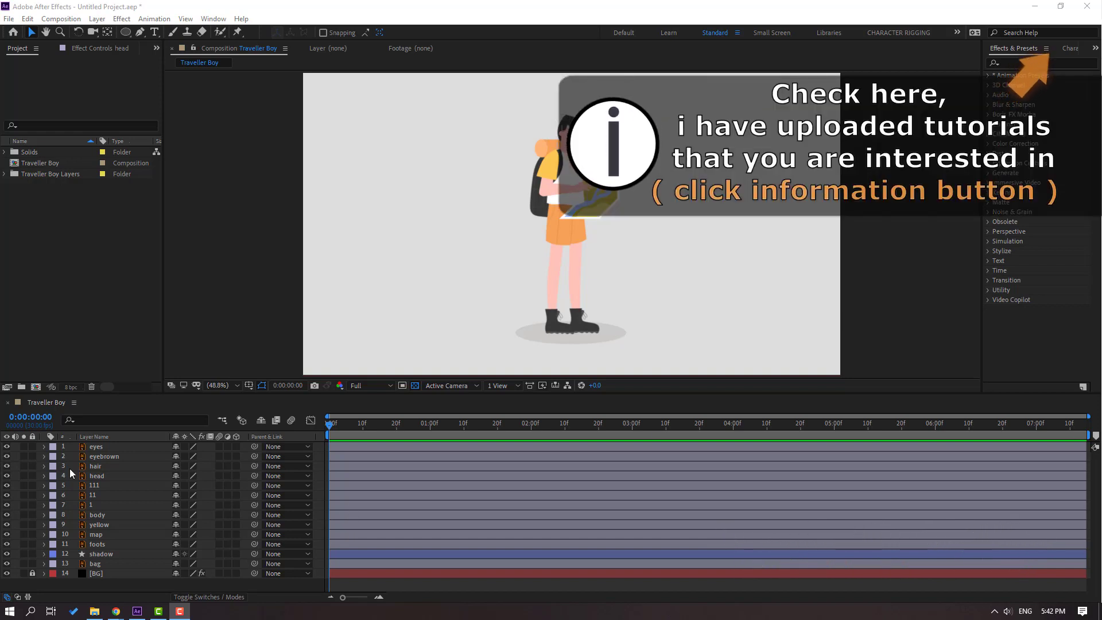
# - Pre-compose the eyes, eyebrown, hair and head layers into a new composition named HEAD
pyautogui.click(103, 448)
pyautogui.keyDown('shift'); pyautogui.click(113, 458); pyautogui.keyUp('shift')
pyautogui.keyDown('shift'); pyautogui.click(114, 469); pyautogui.keyUp('shift')
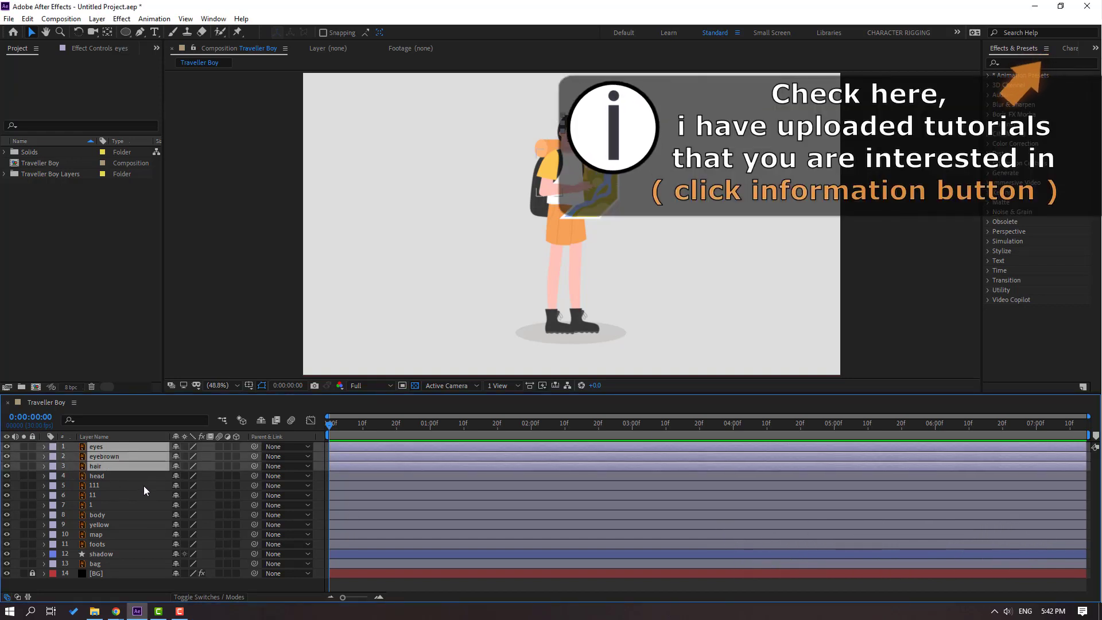
pyautogui.keyDown('shift'); pyautogui.click(103, 475); pyautogui.keyUp('shift')
pyautogui.rightClick(98, 474)
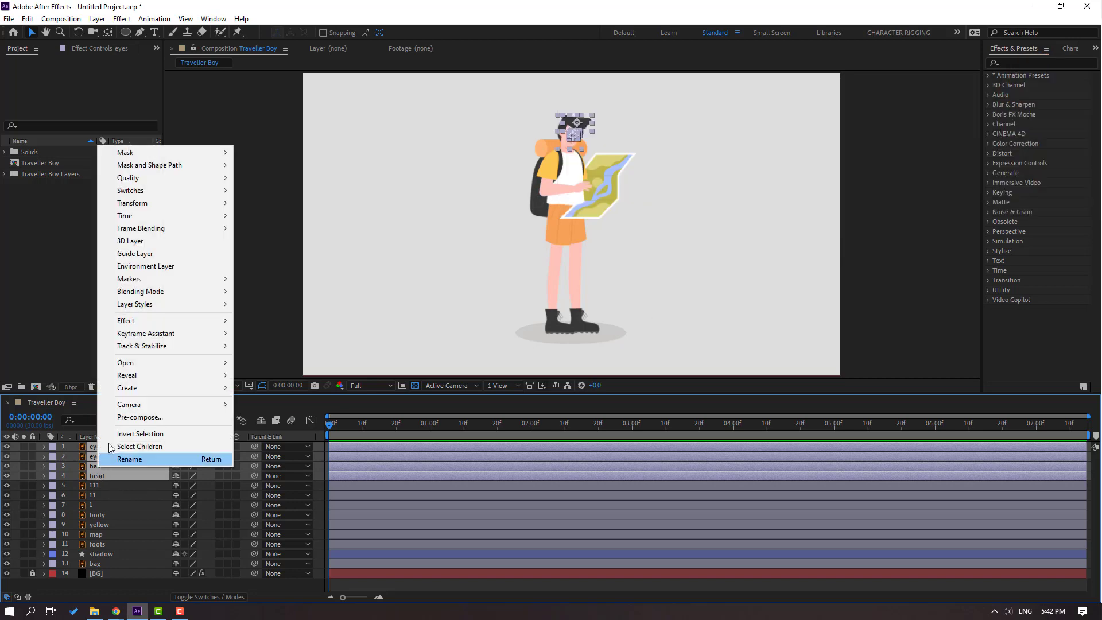
pyautogui.click(135, 417)
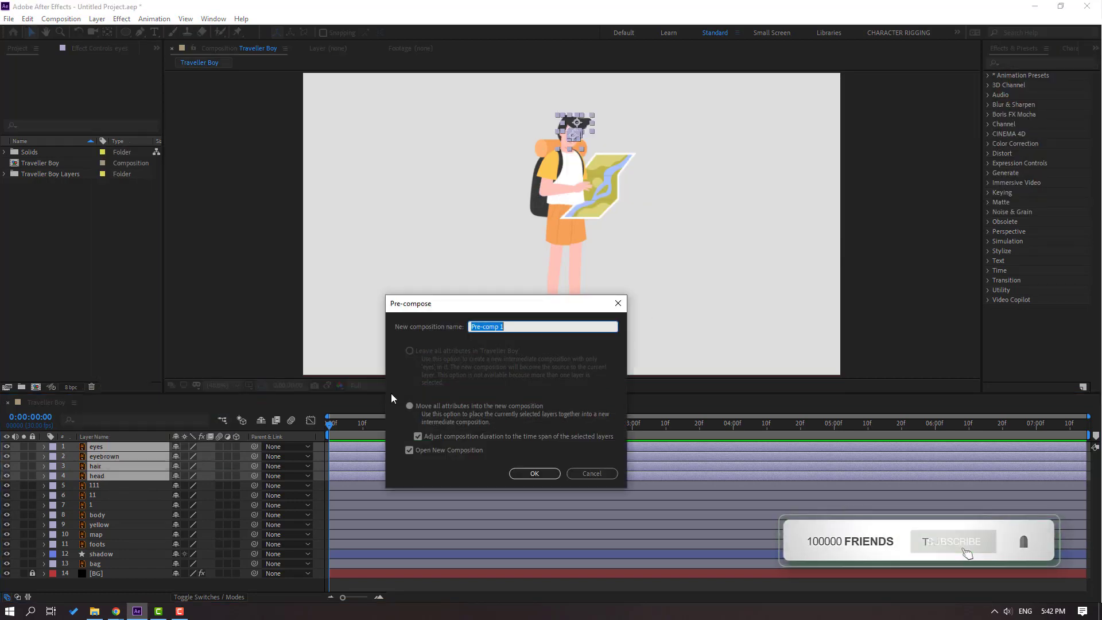
pyautogui.write('HEAD')
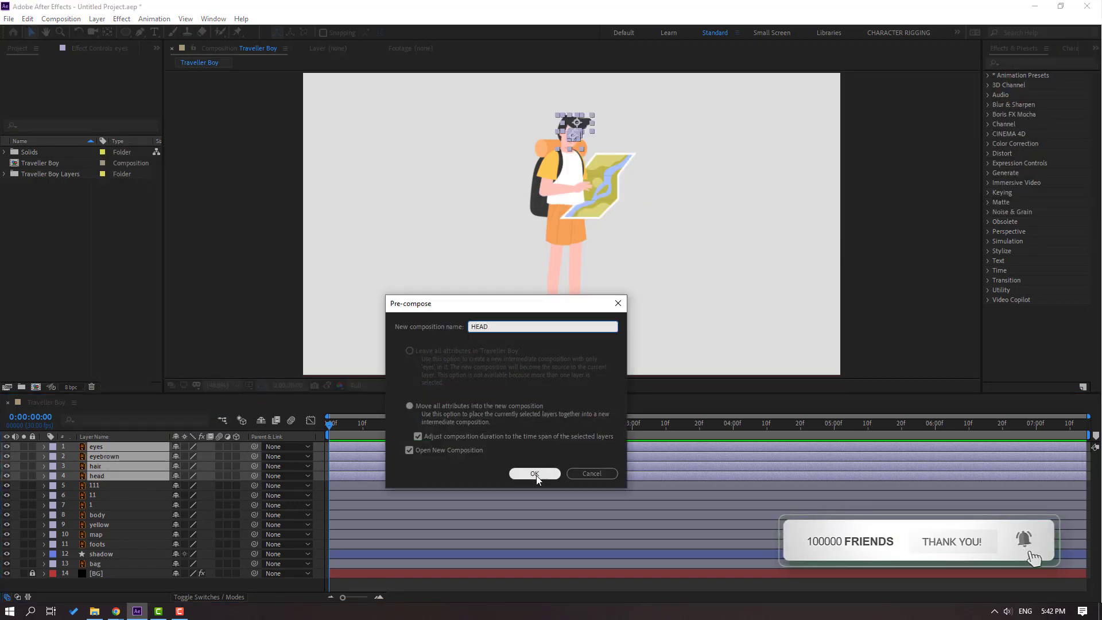
pyautogui.click(534, 474)
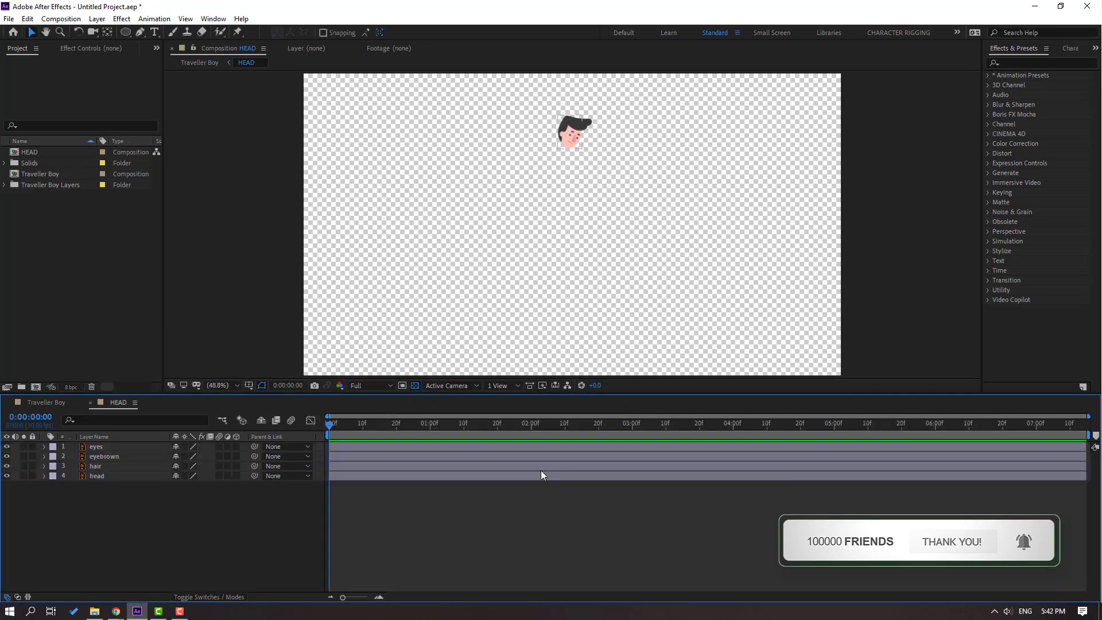
# - Add a null object to the HEAD composition and parent the eyes, eyebrown, hair and head layers to it
pyautogui.rightClick(121, 516)
pyautogui.moveTo(230, 390)
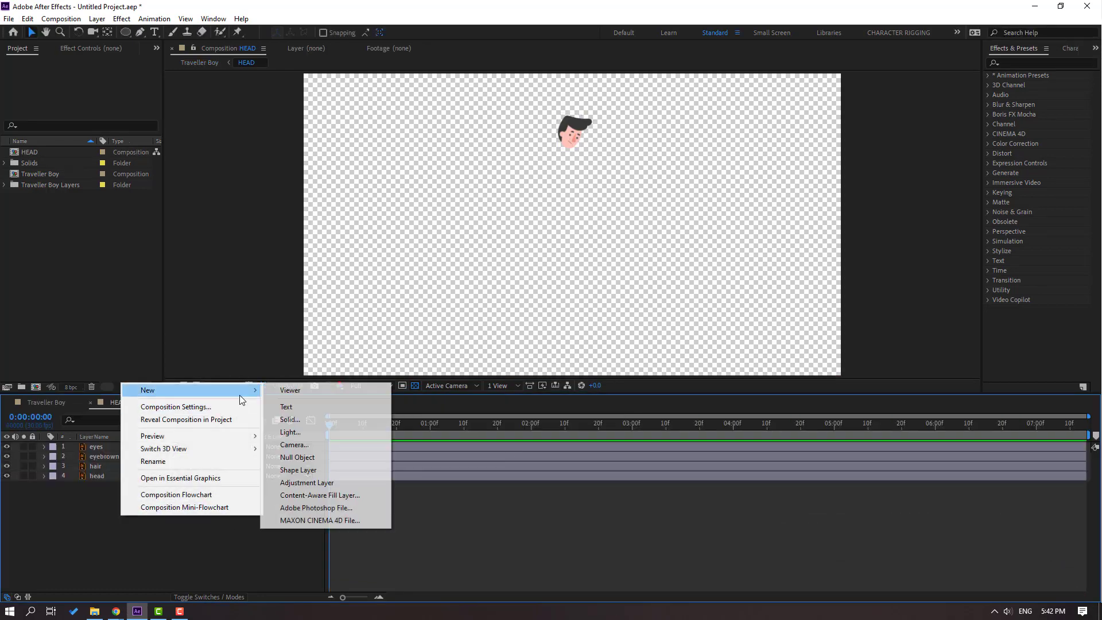
pyautogui.click(294, 457)
pyautogui.moveTo(142, 533); pyautogui.dragTo(104, 458)
pyautogui.moveTo(253, 456); pyautogui.dragTo(104, 448)
# - Enlarge the head by scaling its null to 379%, reposition it within the frame, and delete the null
pyautogui.click(105, 447)
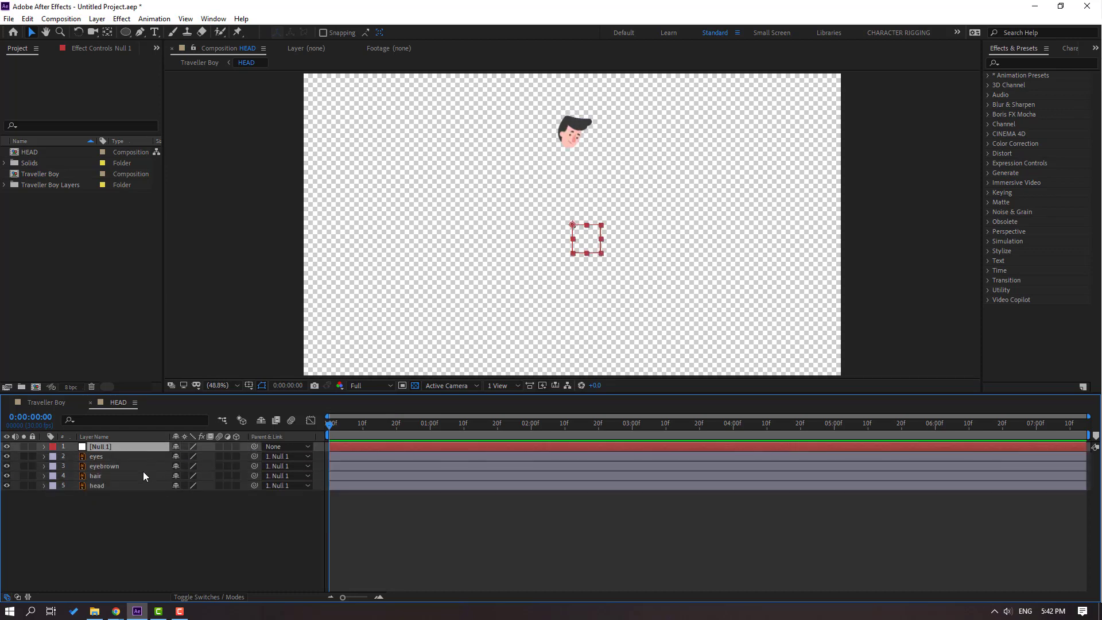
pyautogui.press('s')
pyautogui.moveTo(199, 457); pyautogui.dragTo(293, 457)
pyautogui.moveTo(610, 248); pyautogui.dragTo(630, 418)
pyautogui.scroll(-2, 563, 329)
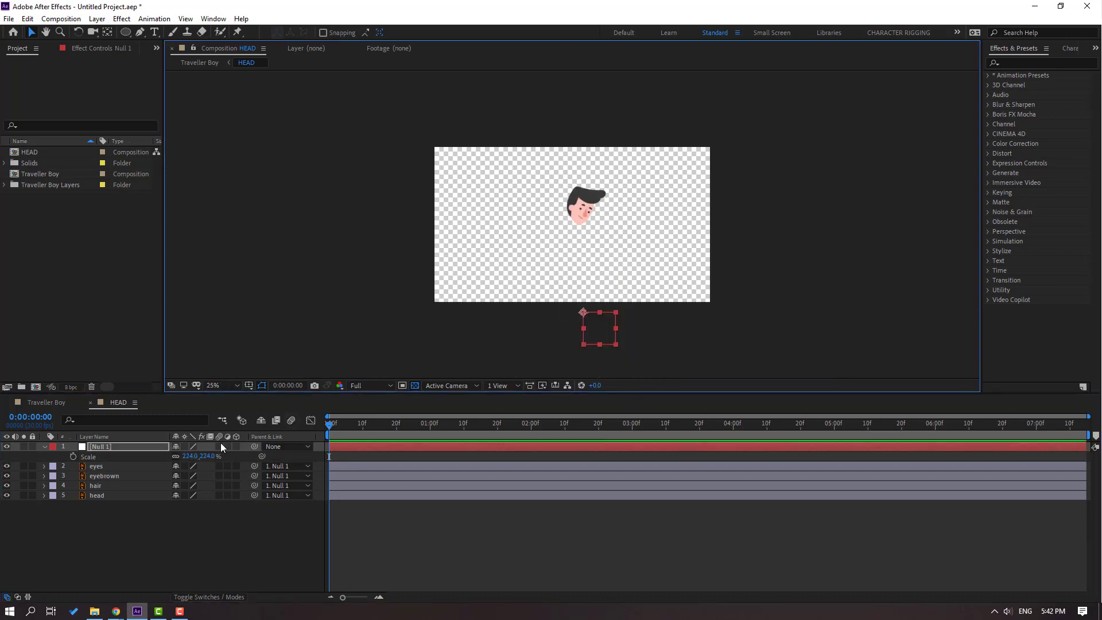
pyautogui.moveTo(189, 456); pyautogui.dragTo(278, 457)
pyautogui.moveTo(615, 331); pyautogui.dragTo(612, 408)
pyautogui.click(93, 446)
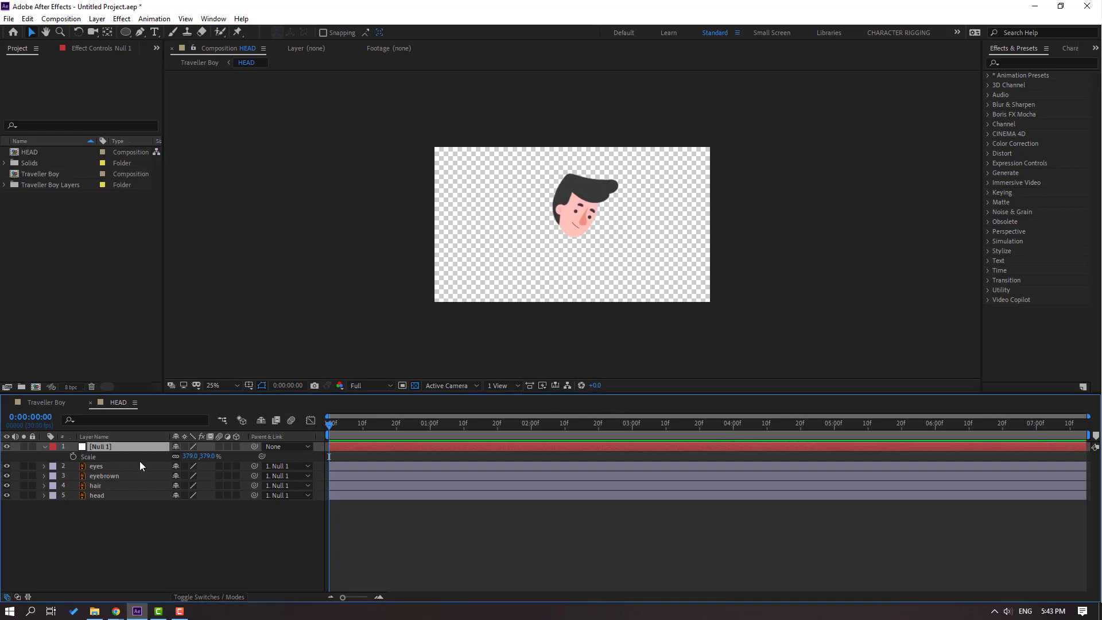
pyautogui.press('Delete')
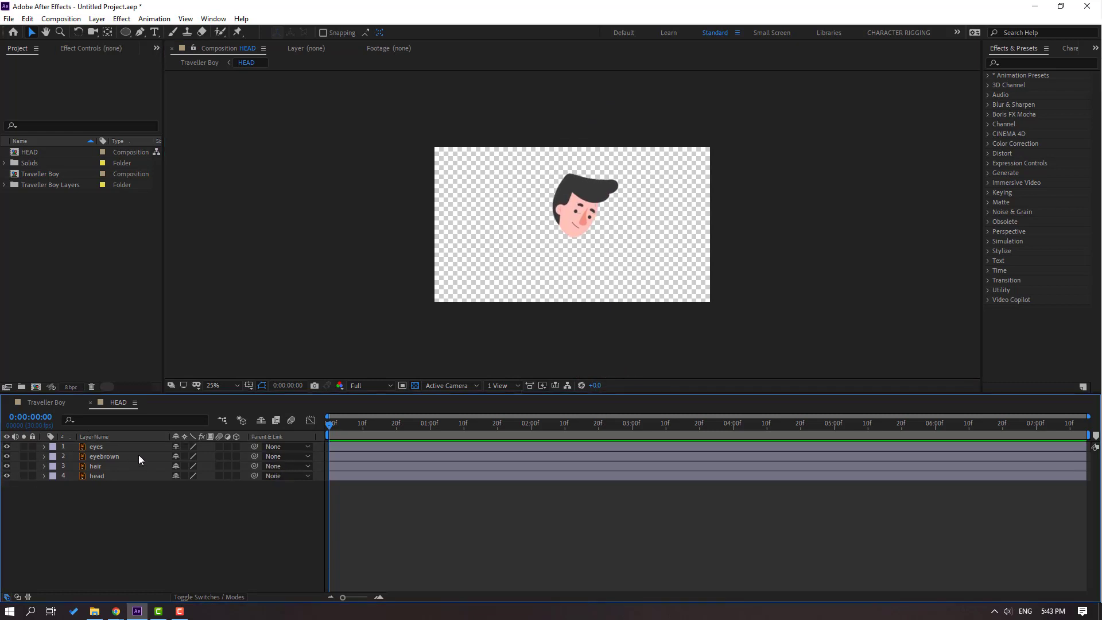
# - Draw a region of interest tightly around the head and crop the composition to it
pyautogui.click(402, 386)
pyautogui.moveTo(547, 165); pyautogui.dragTo(625, 241)
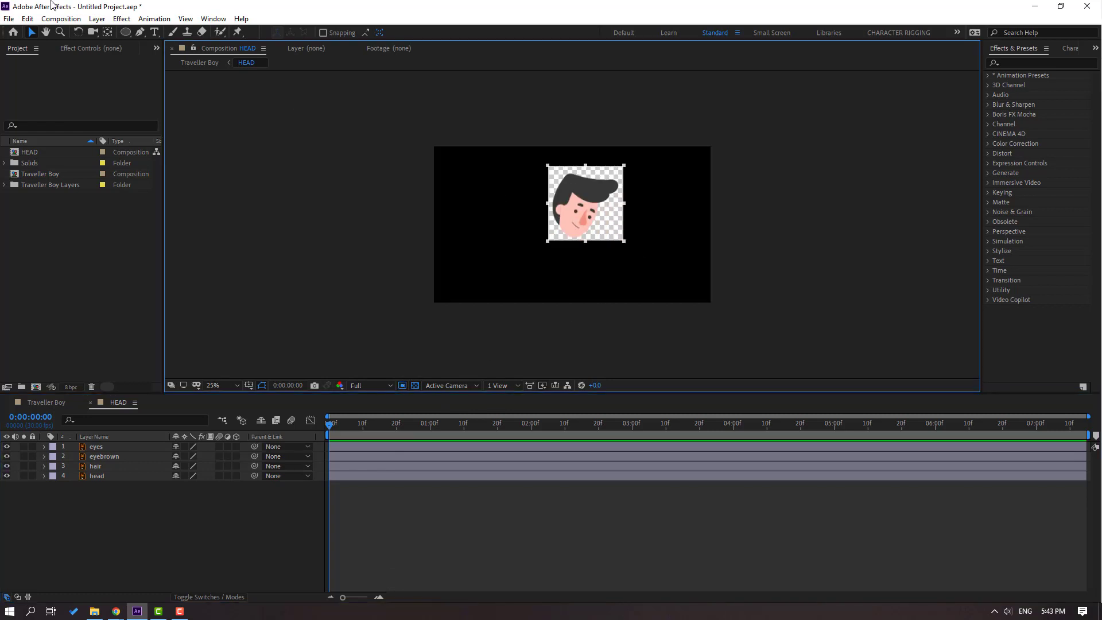
pyautogui.click(57, 19)
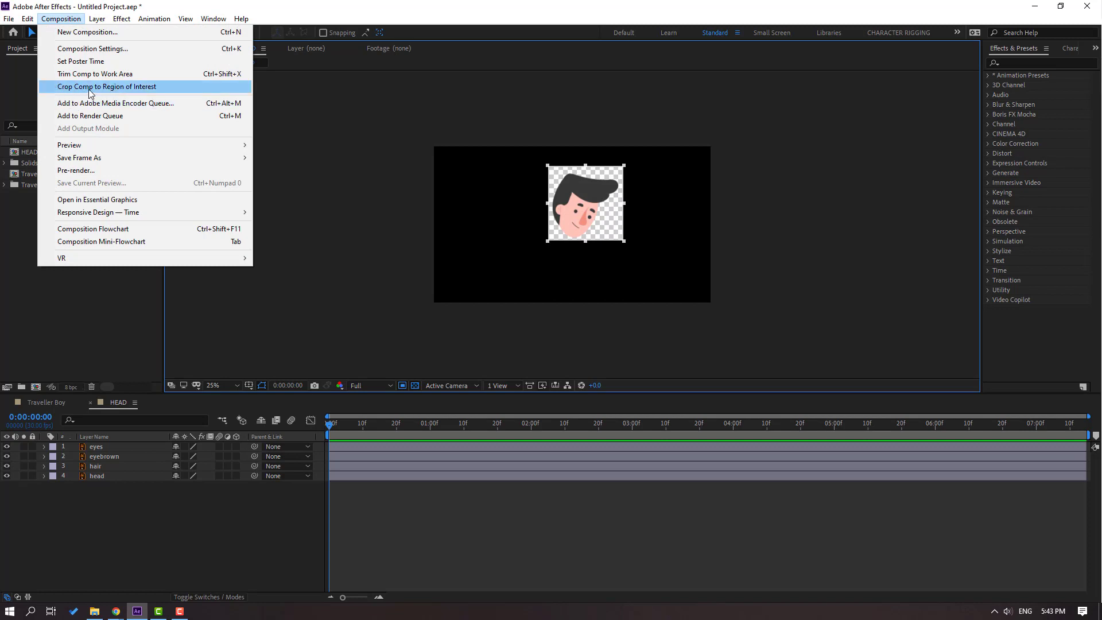
pyautogui.click(129, 87)
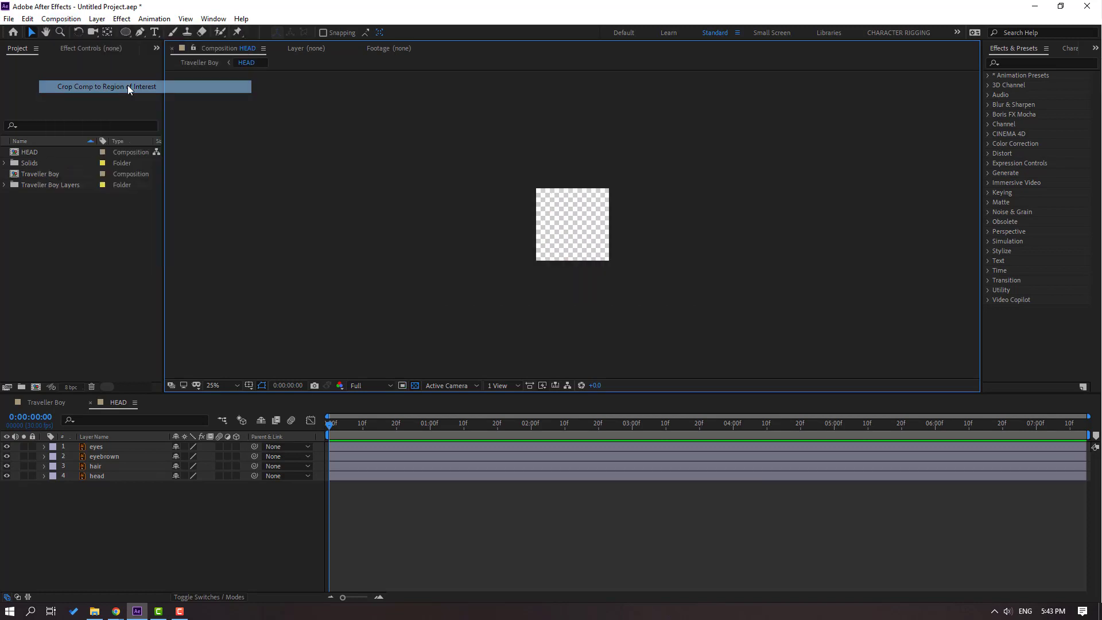
# - Enable Continuously Rasterize on the eyes, eyebrown, hair and head layers and close the HEAD composition
pyautogui.scroll(2, 492, 290)
pyautogui.scroll(1, 492, 292)
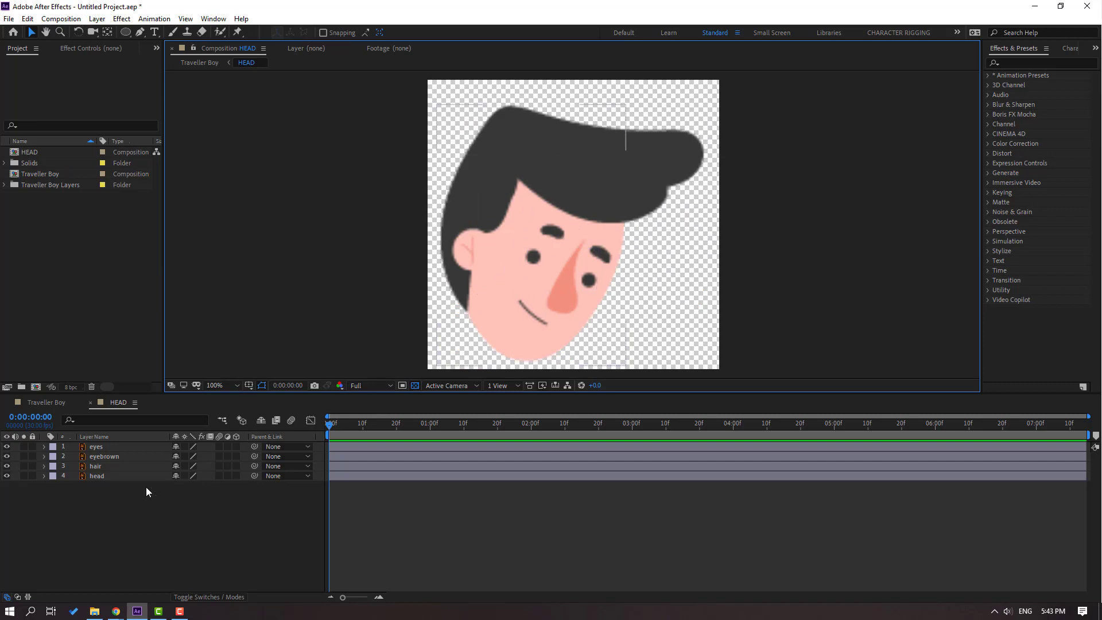
pyautogui.moveTo(105, 497); pyautogui.dragTo(4, 434)
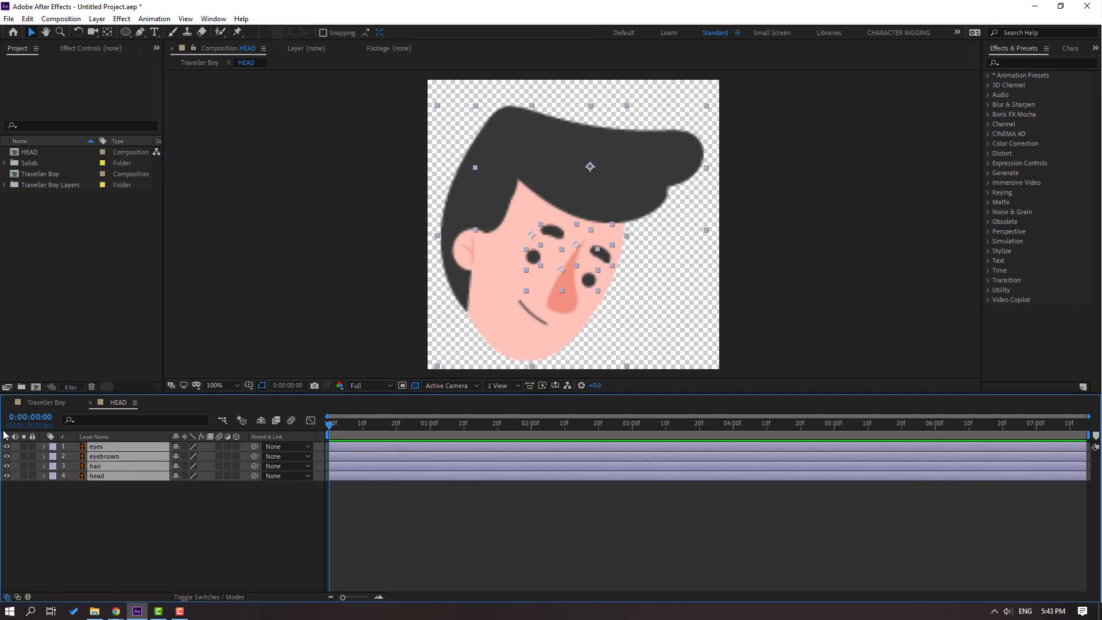
pyautogui.click(185, 447)
pyautogui.press('.')
pyautogui.press('.')
pyautogui.press('.')
pyautogui.press('.')
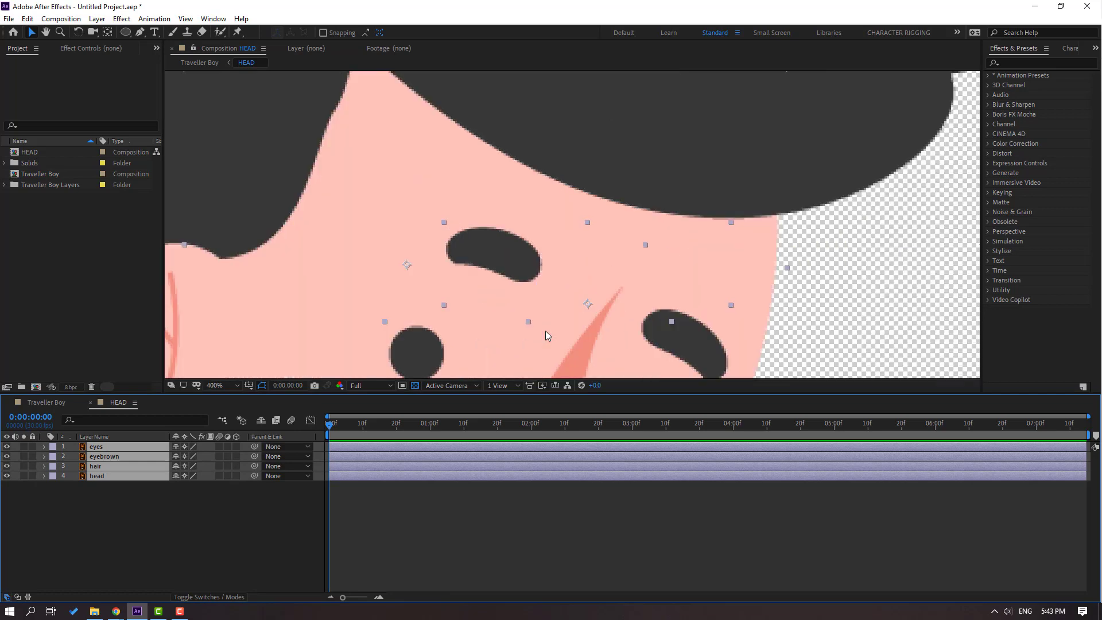
pyautogui.moveTo(690, 326); pyautogui.dragTo(501, 325)
pyautogui.click(184, 446)
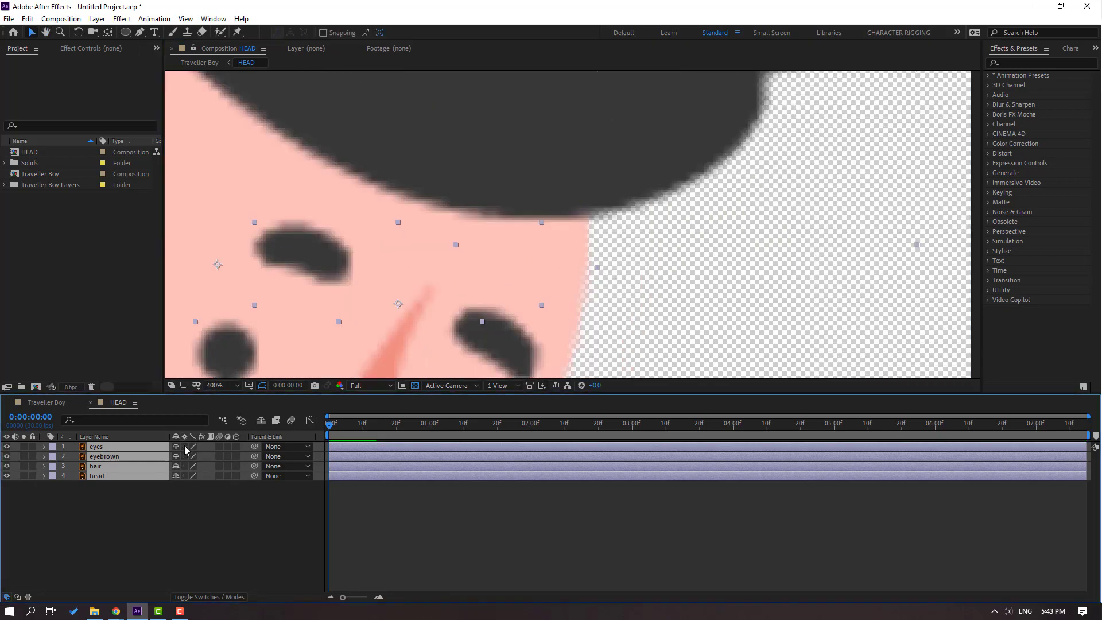
pyautogui.click(184, 447)
pyautogui.click(184, 448)
pyautogui.click(184, 448)
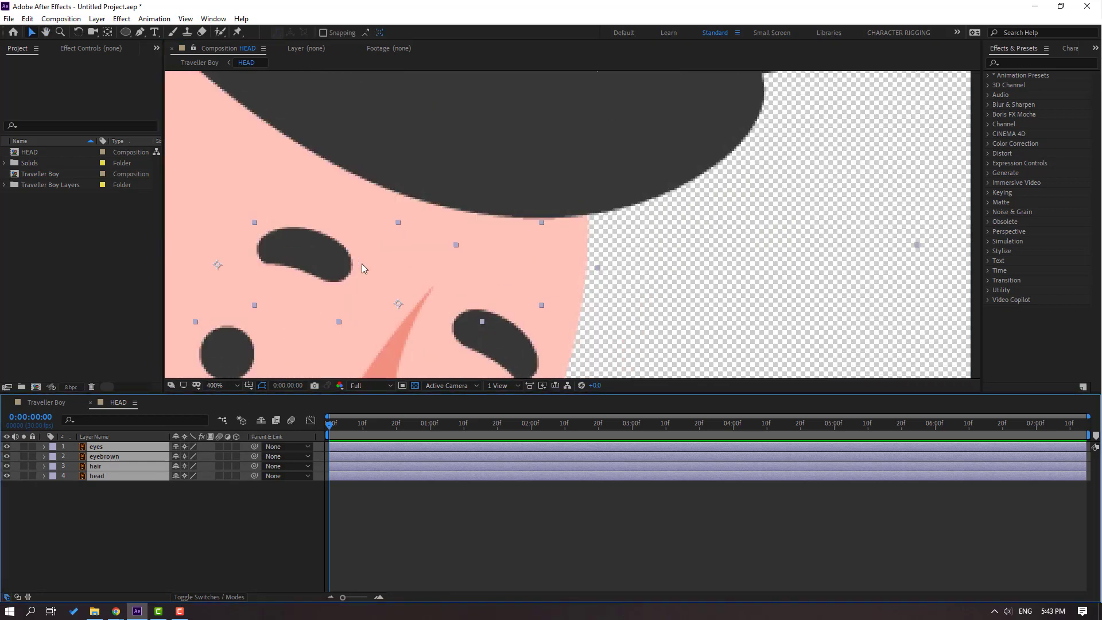
pyautogui.scroll(-2, 361, 264)
pyautogui.click(90, 402)
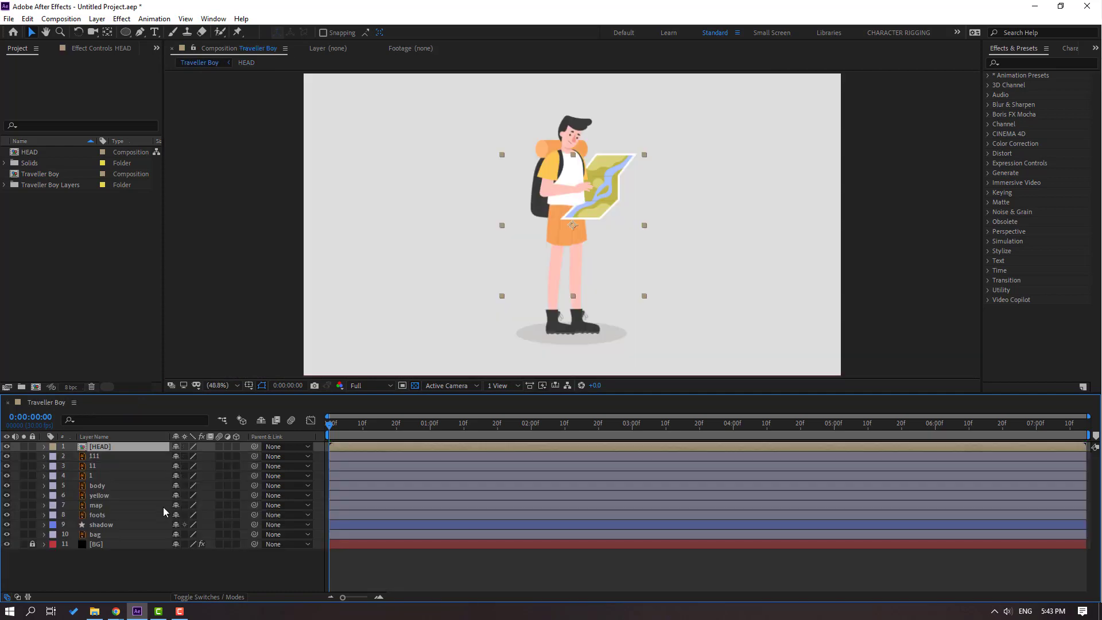
# - Scale the HEAD layer to 30% and place it on the character's neck in the Traveller Boy composition
pyautogui.moveTo(556, 261); pyautogui.dragTo(465, 208)
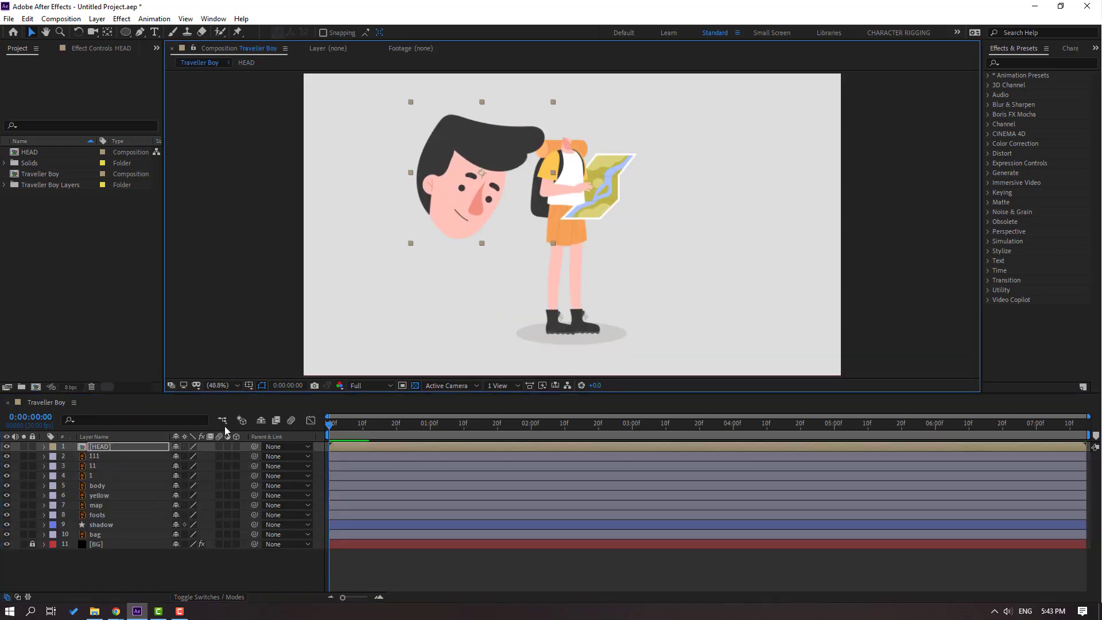
pyautogui.press('s')
pyautogui.moveTo(190, 456); pyautogui.dragTo(146, 456)
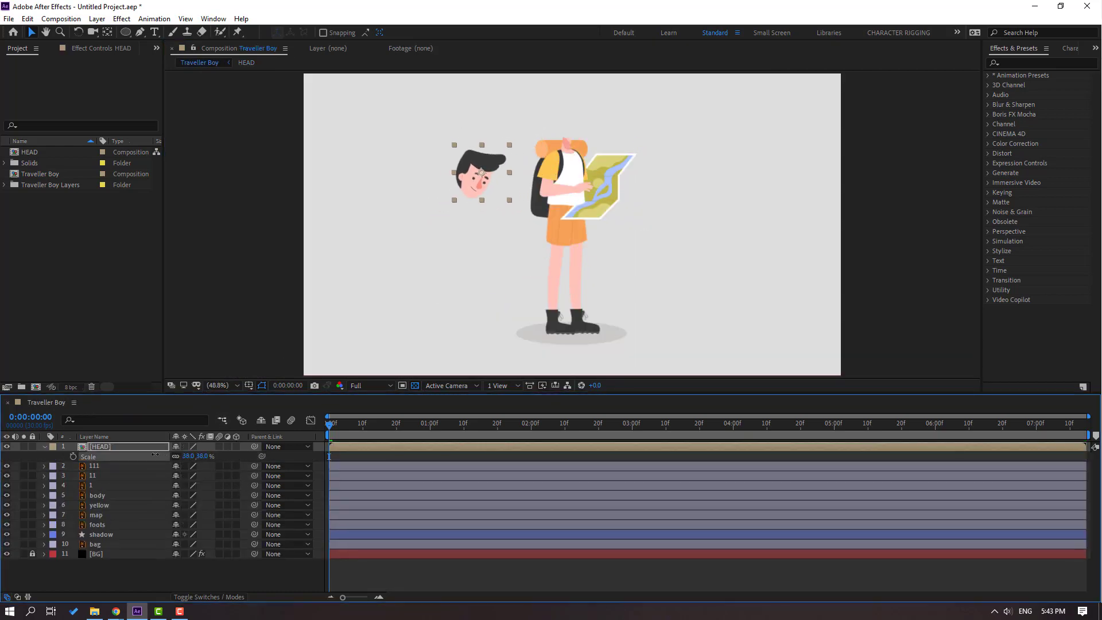
pyautogui.moveTo(463, 184); pyautogui.dragTo(556, 144)
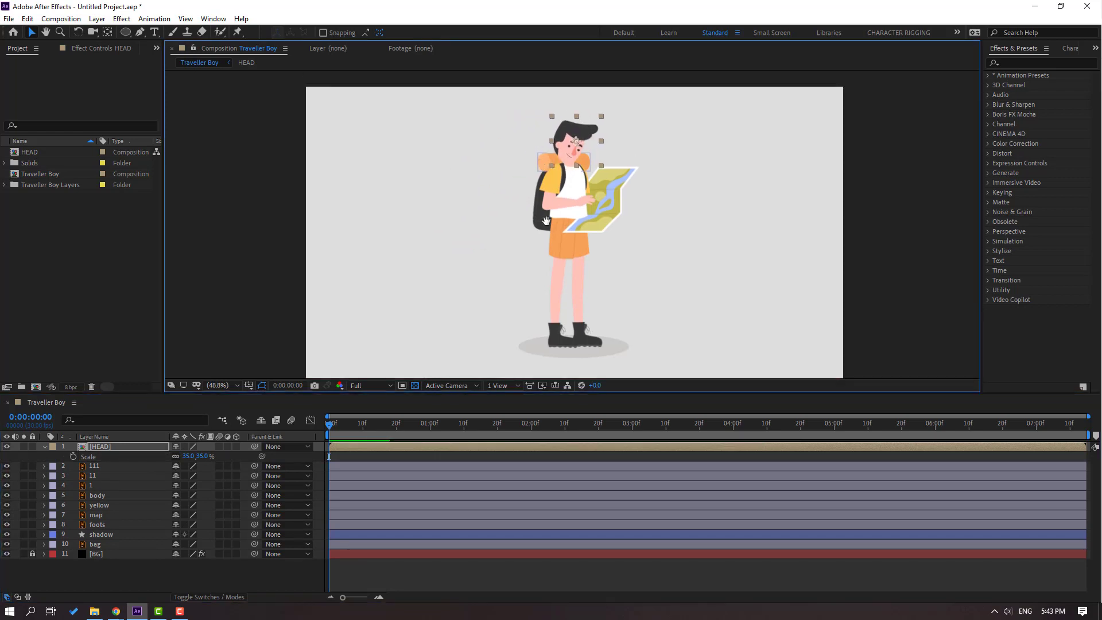
pyautogui.scroll(5, 556, 145)
pyautogui.moveTo(530, 192); pyautogui.dragTo(546, 173)
pyautogui.scroll(-2, 542, 236)
pyautogui.scroll(1, 542, 236)
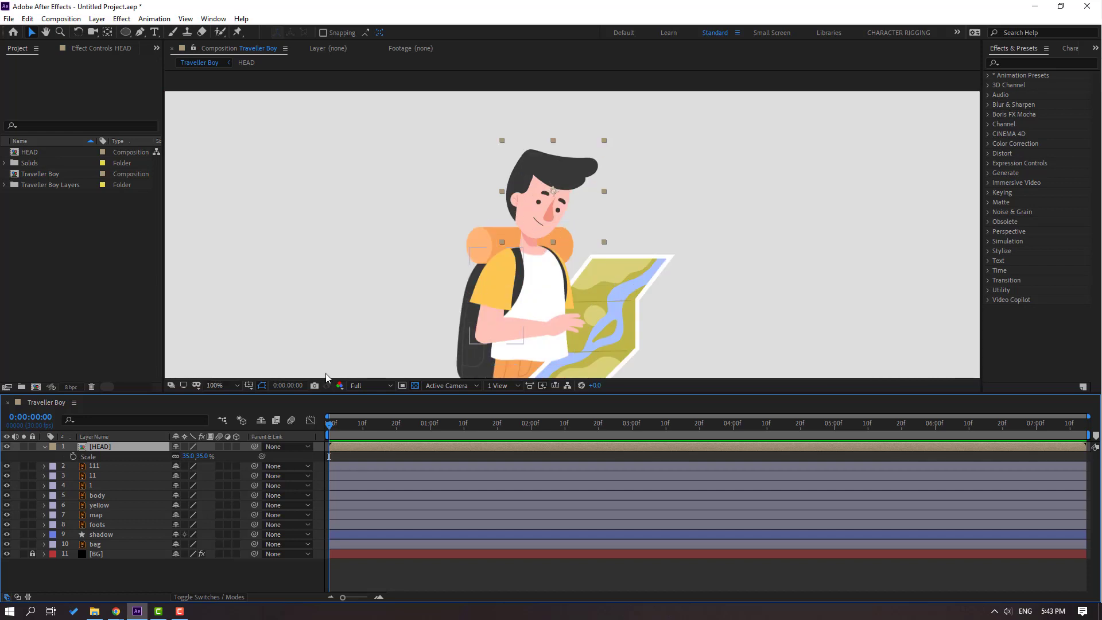
pyautogui.write('0')
pyautogui.press('Return')
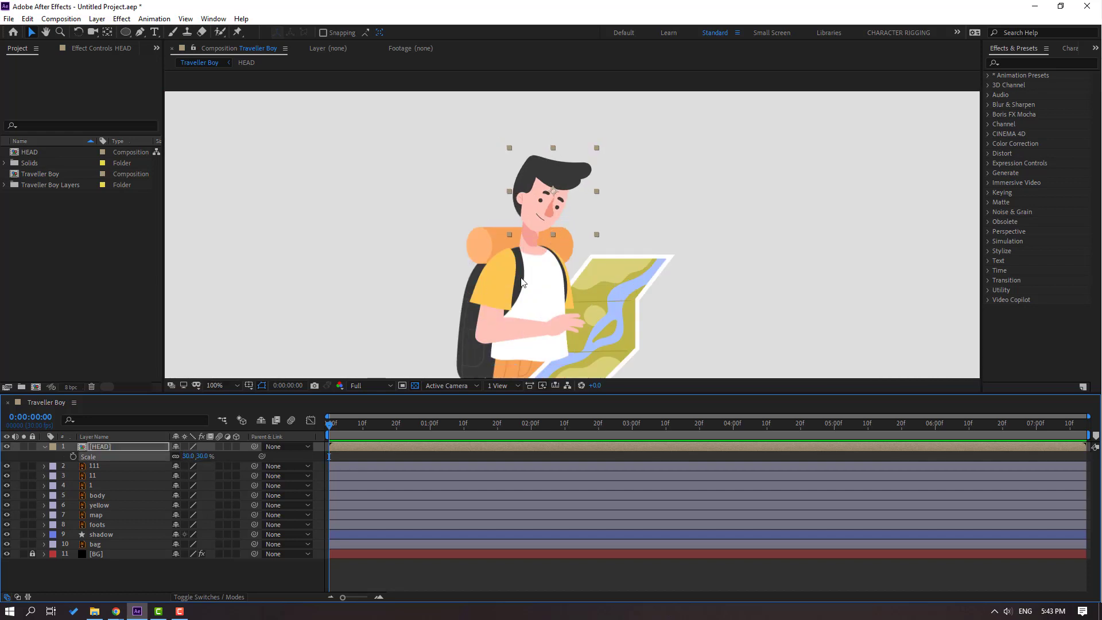
# - Move the HEAD layer's anchor point down to the jaw, where the head meets the neck
pyautogui.scroll(3, 516, 217)
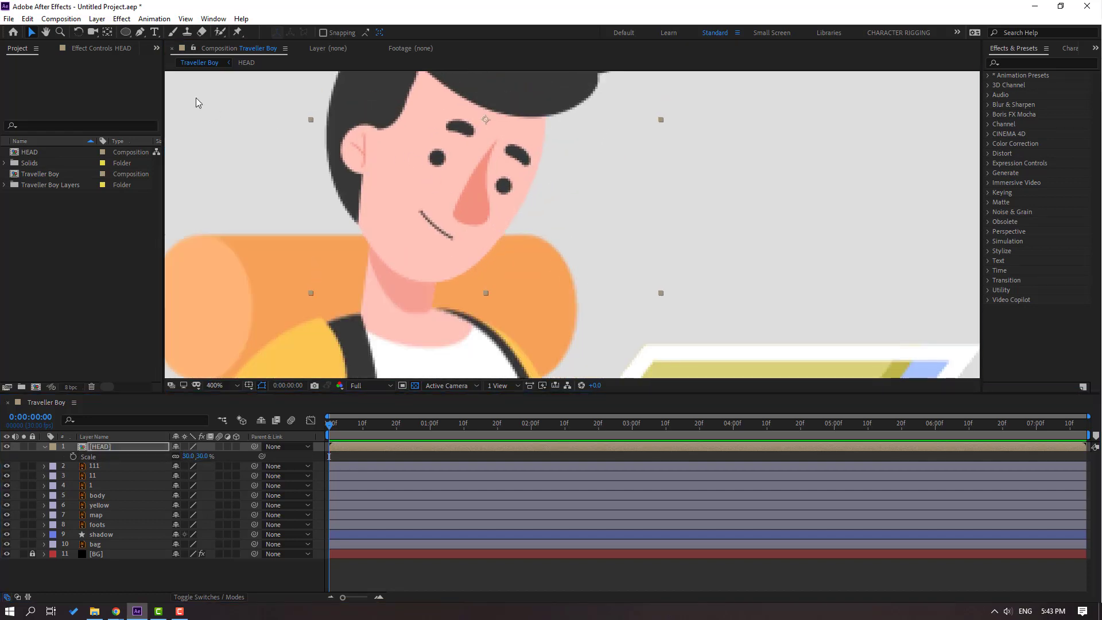
pyautogui.click(107, 32)
pyautogui.moveTo(486, 120); pyautogui.dragTo(411, 247)
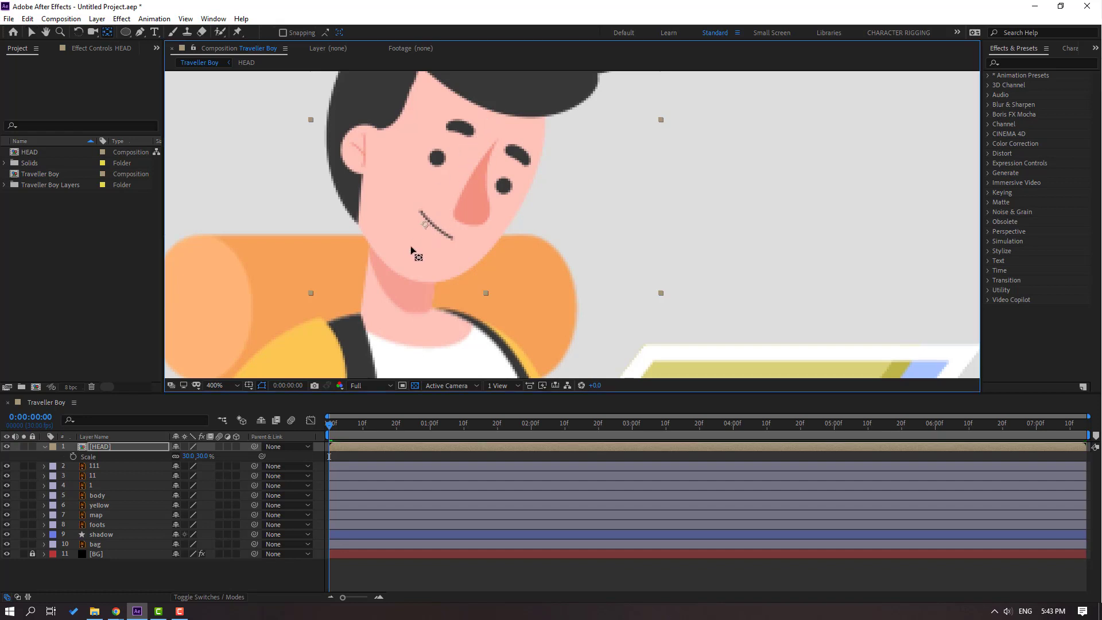
pyautogui.click(33, 34)
# - Collapse the HEAD layer's Scale property and parent the layer to the body layer
pyautogui.scroll(-3, 626, 290)
pyautogui.scroll(1, 637, 290)
pyautogui.moveTo(469, 291); pyautogui.dragTo(453, 227)
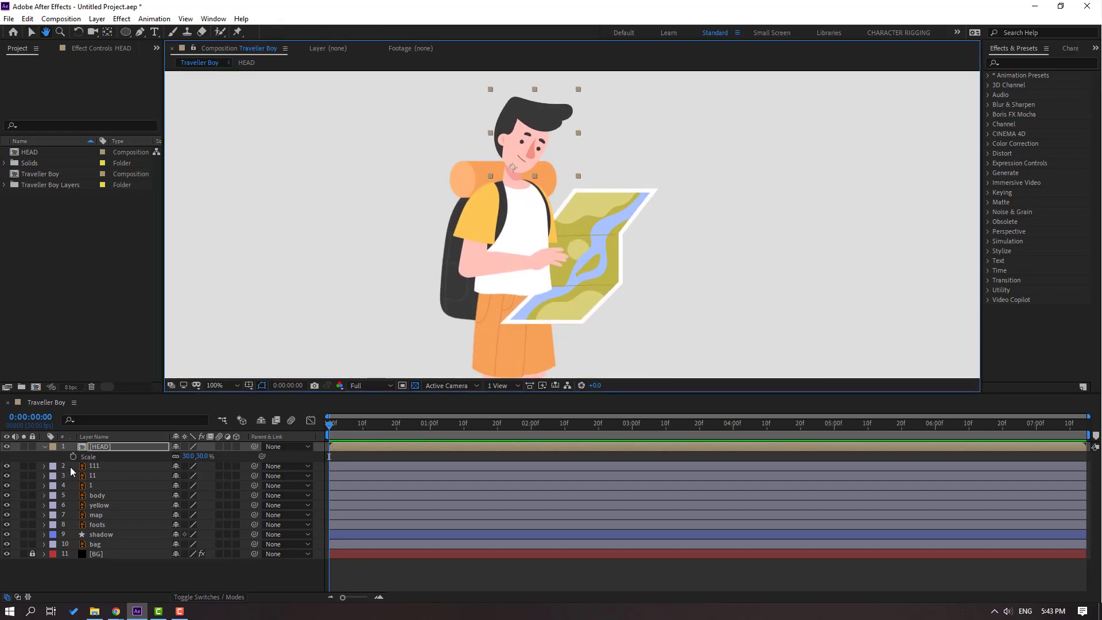
pyautogui.click(98, 453)
pyautogui.press('s')
pyautogui.click(105, 449)
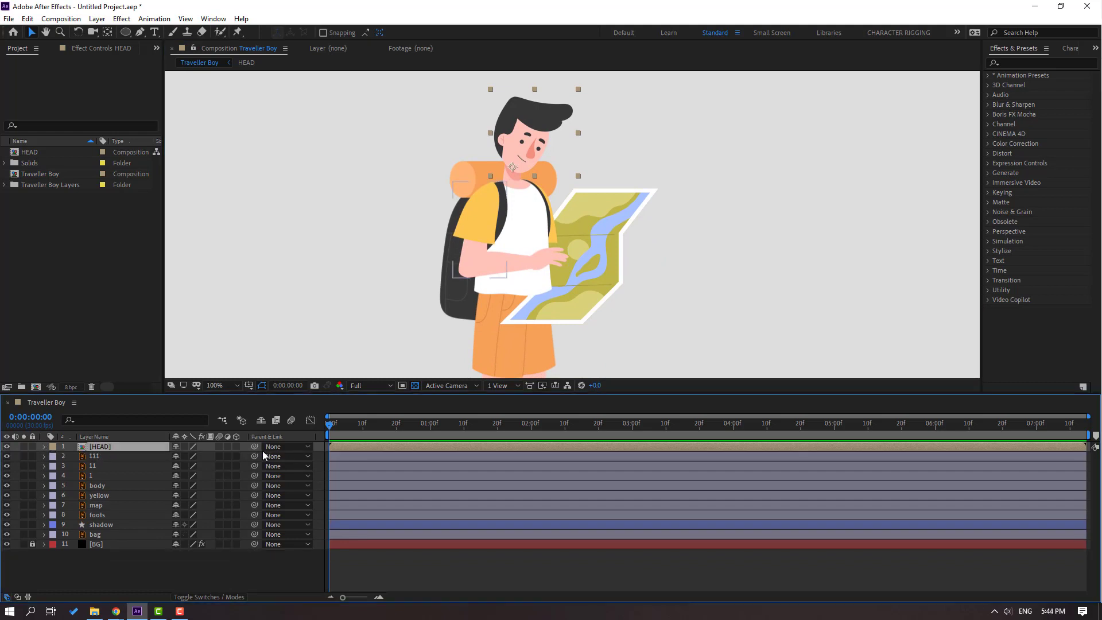
pyautogui.moveTo(254, 447); pyautogui.dragTo(103, 488)
# - Isolate the body layer, move its anchor point to the waist at the shirt's lower edge, and show all layers again
pyautogui.click(70, 488)
pyautogui.click(23, 485)
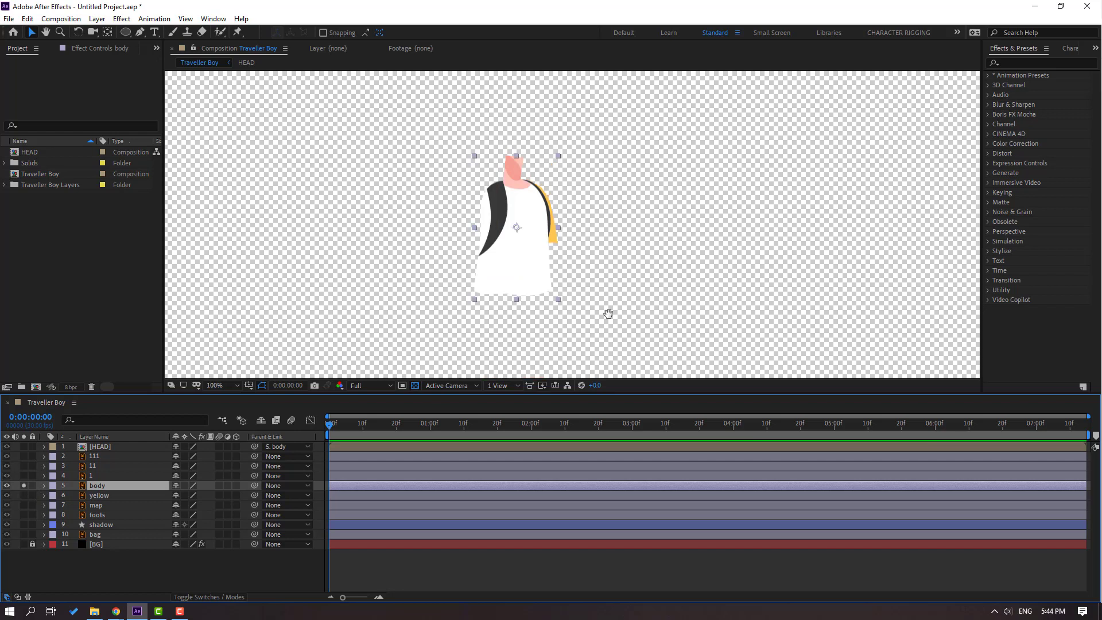
pyautogui.press('h')
pyautogui.click(107, 32)
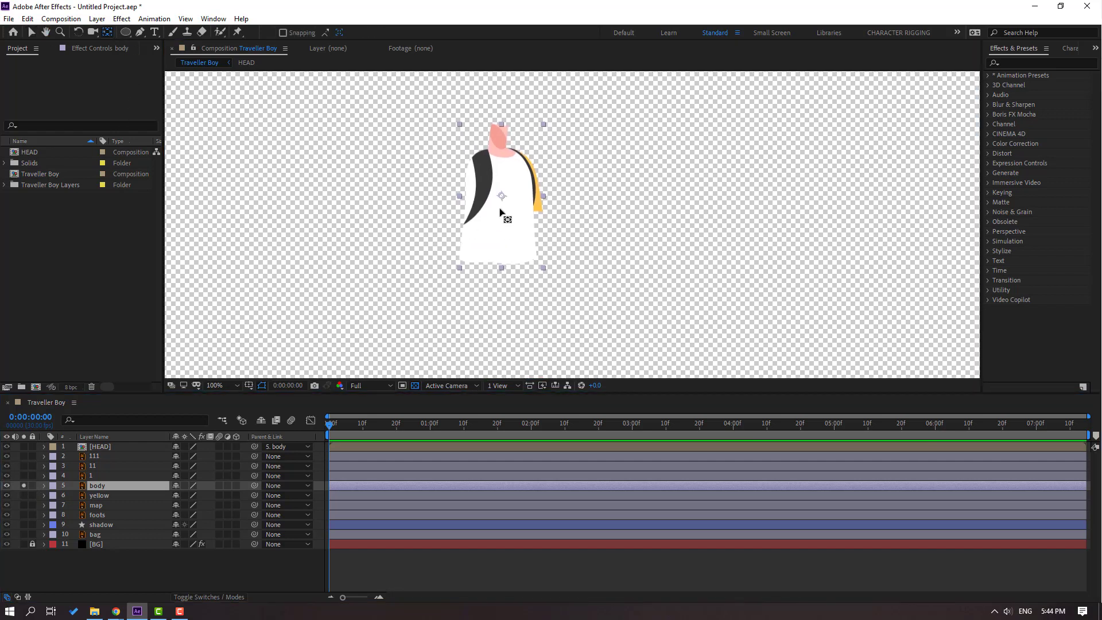
pyautogui.moveTo(503, 203); pyautogui.dragTo(500, 262)
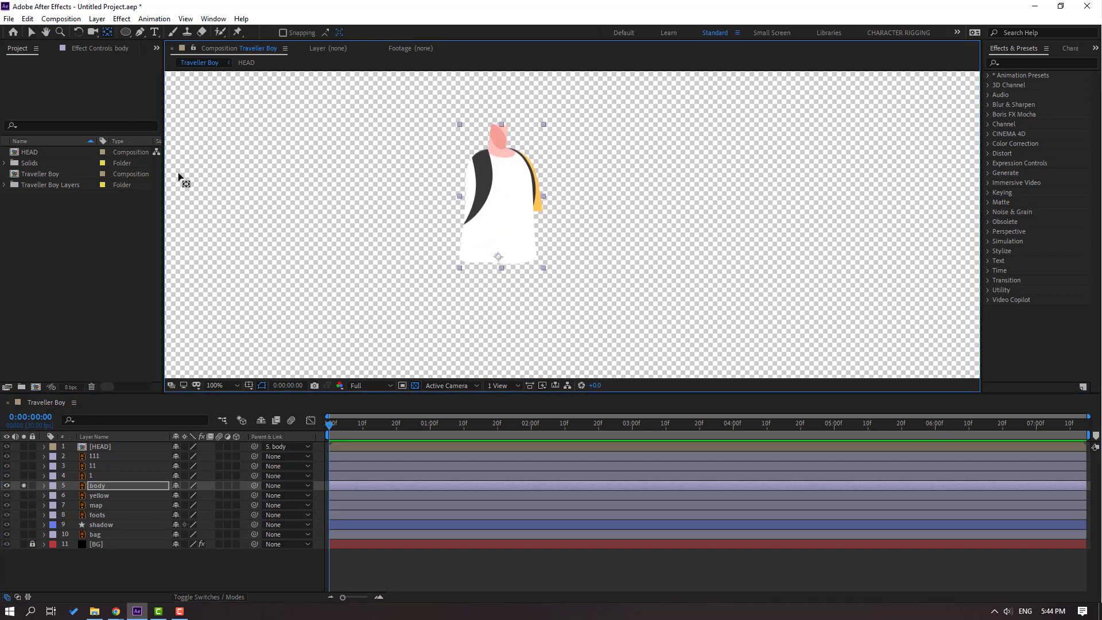
pyautogui.click(29, 34)
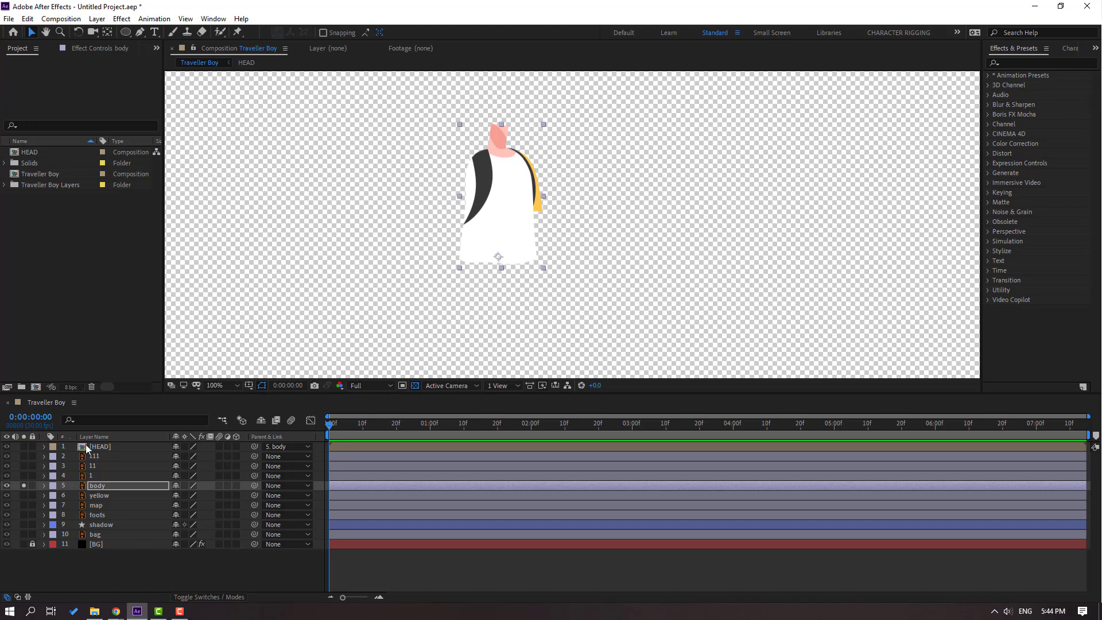
pyautogui.click(23, 485)
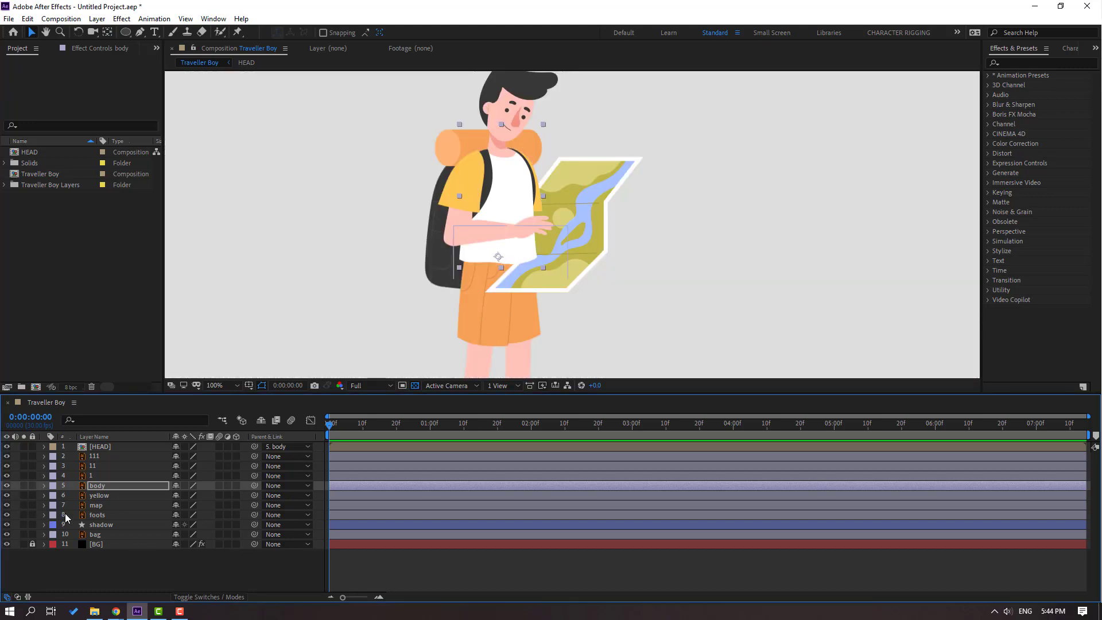
# - Solo the hand layer 1, turn off the transparency grid, and move the layer's anchor point to the wrist
pyautogui.click(91, 476)
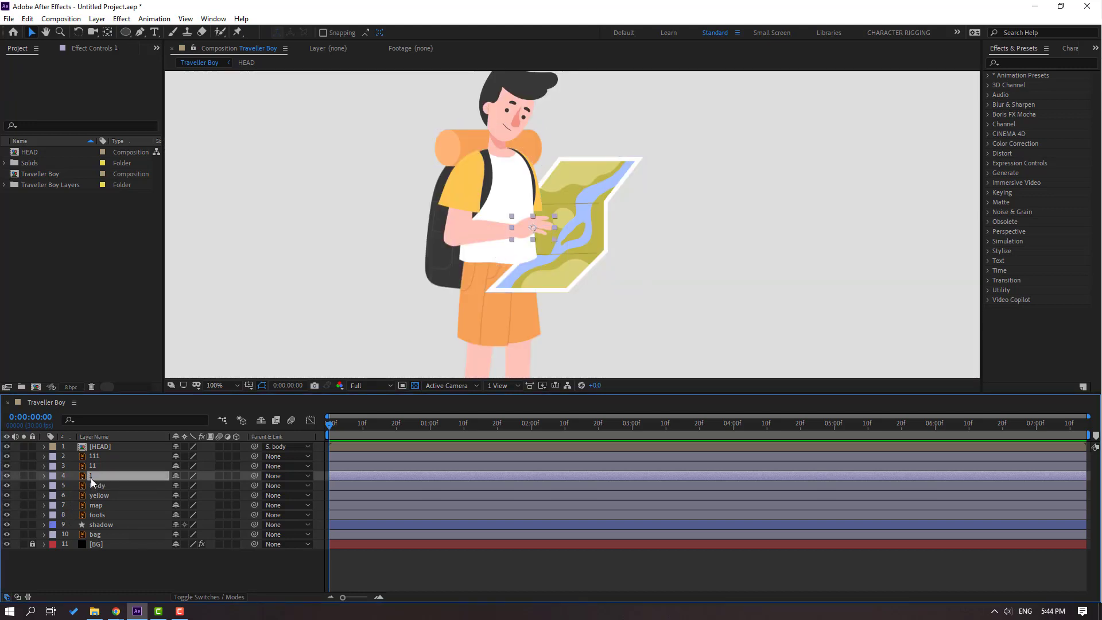
pyautogui.scroll(1, 573, 268)
pyautogui.click(23, 476)
pyautogui.scroll(1, 456, 268)
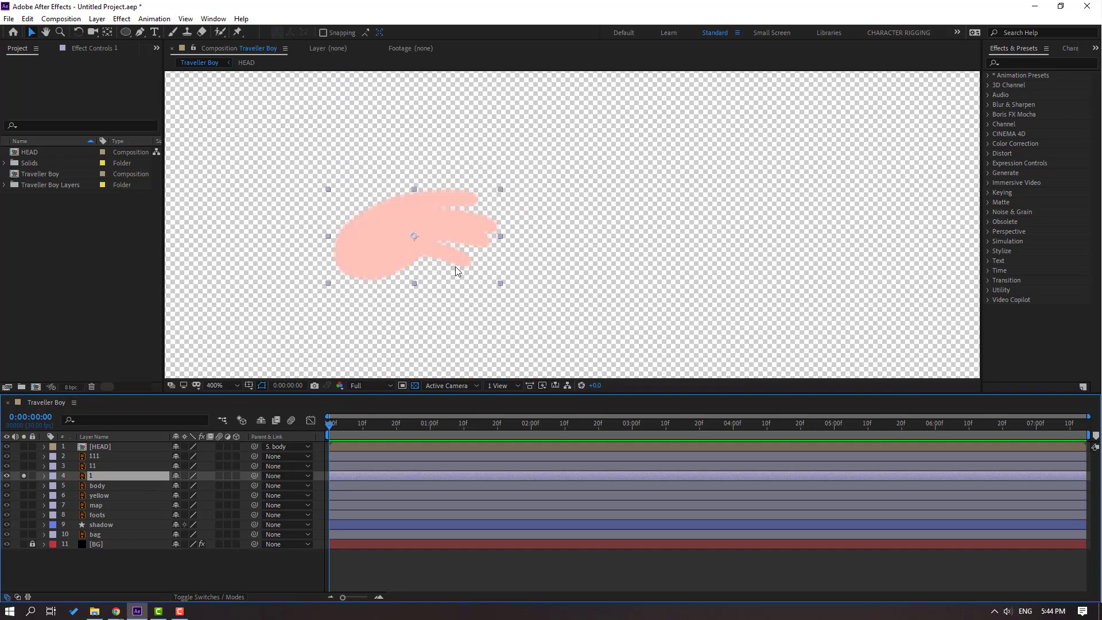
pyautogui.moveTo(337, 288); pyautogui.dragTo(390, 288)
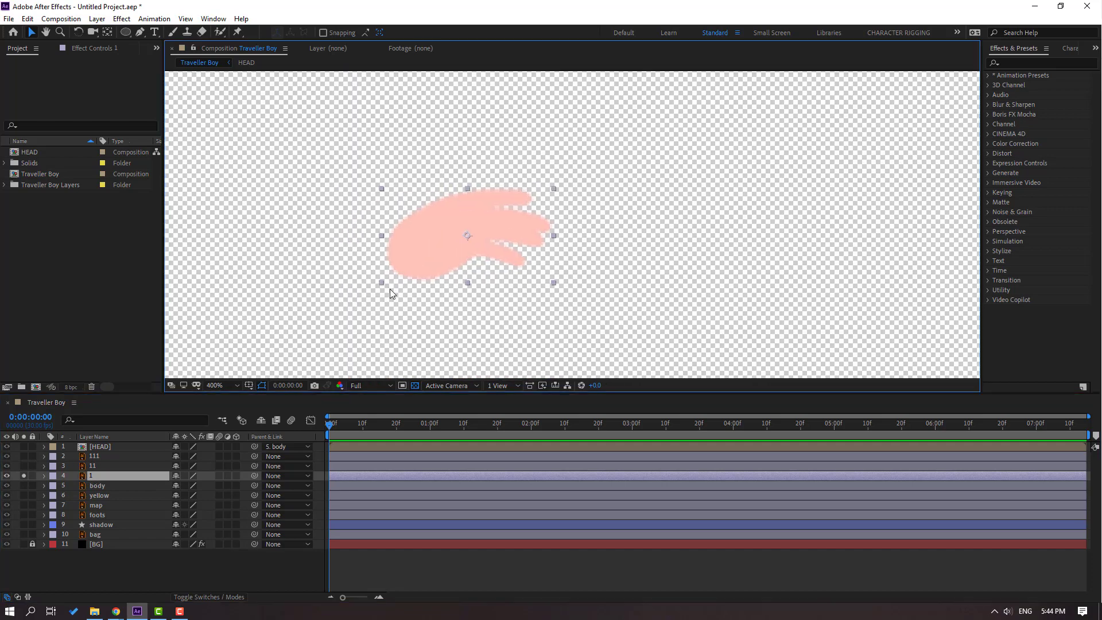
pyautogui.click(415, 386)
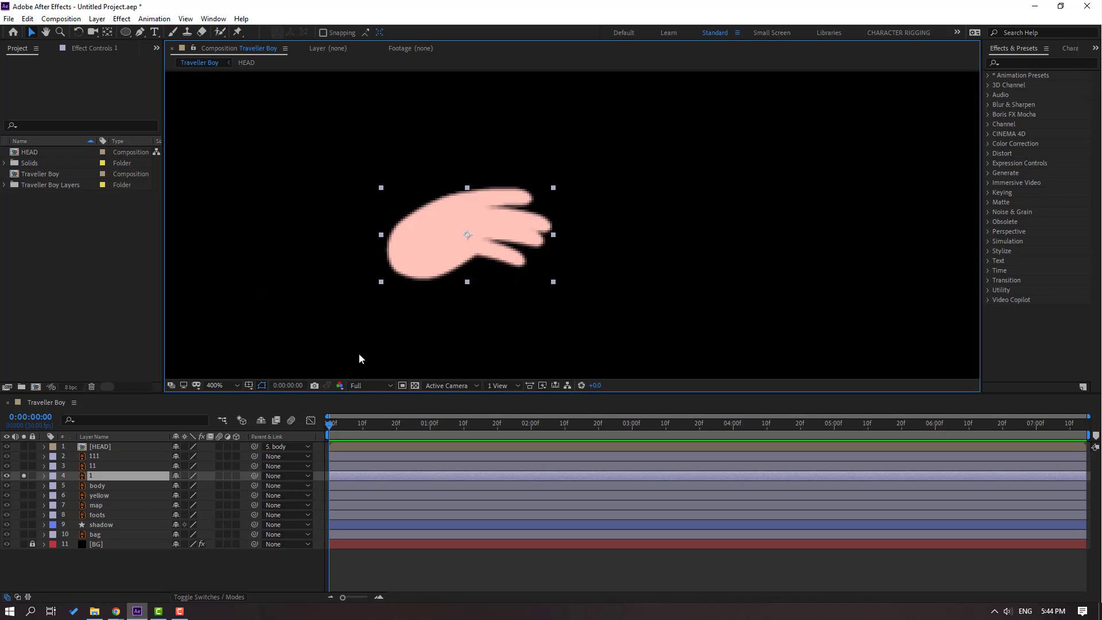
pyautogui.click(108, 33)
pyautogui.moveTo(467, 235); pyautogui.dragTo(397, 262)
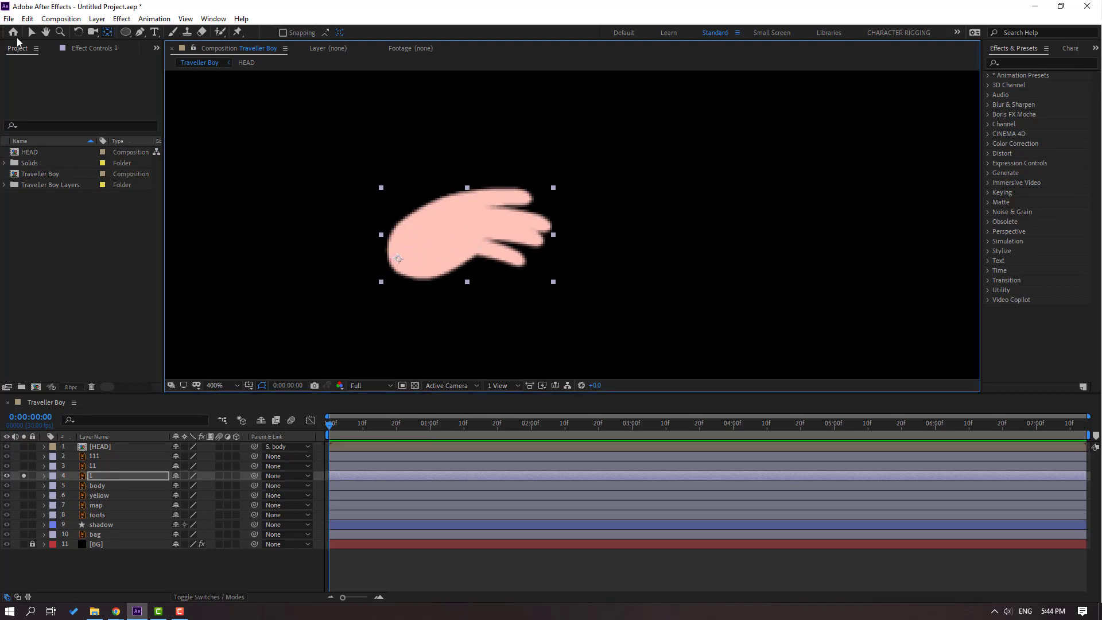
pyautogui.click(32, 33)
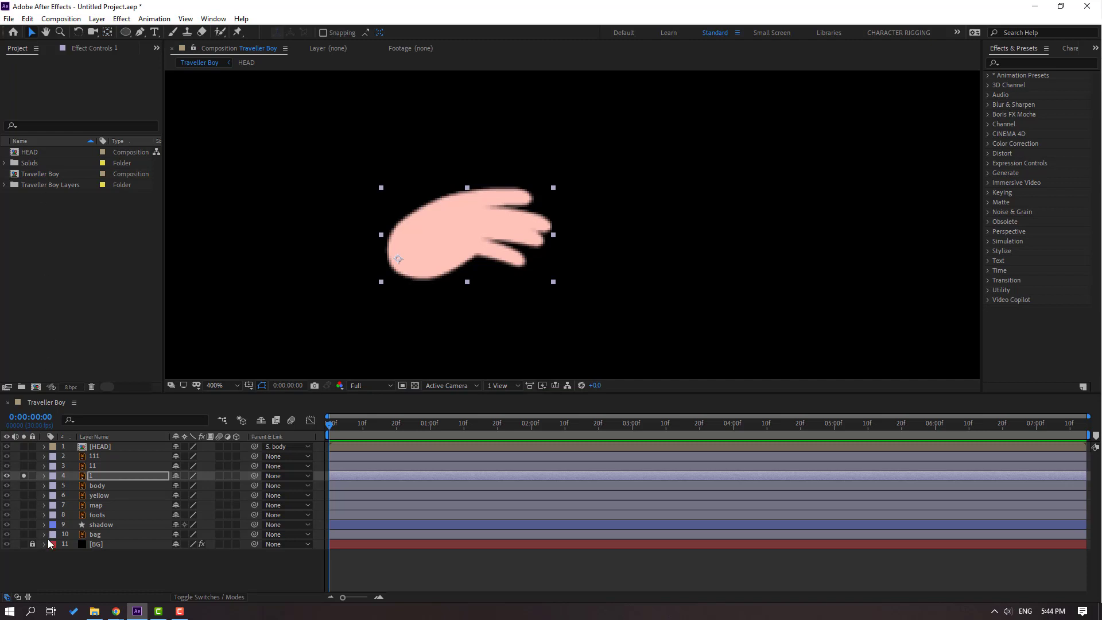
# - Solo the forearm layer 11 along with the hand and move its anchor point to the elbow
pyautogui.click(95, 466)
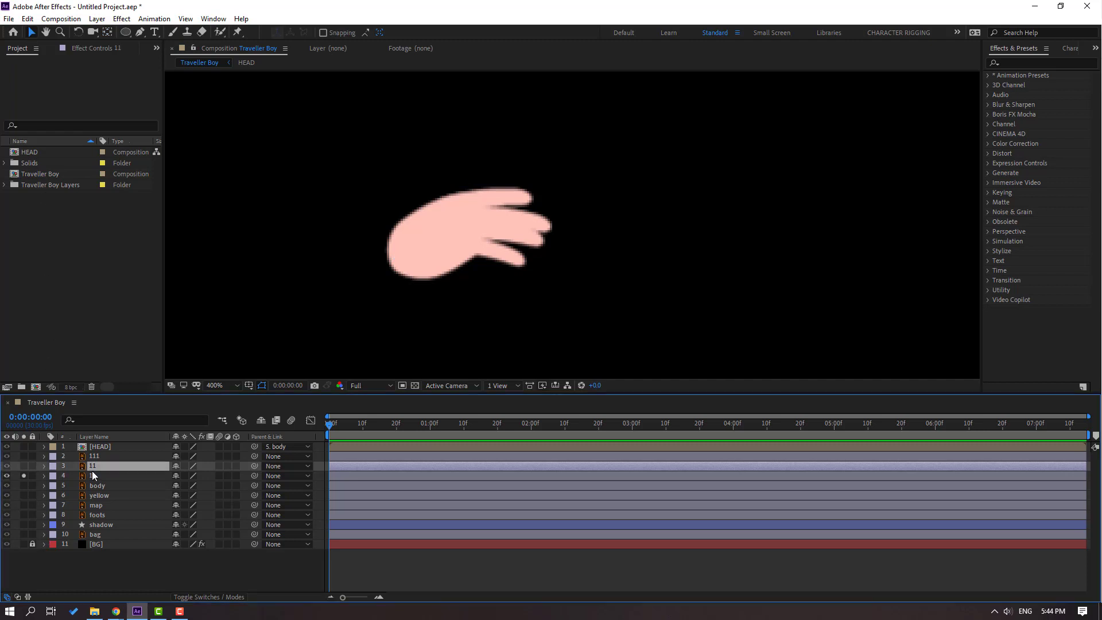
pyautogui.click(23, 466)
pyautogui.moveTo(344, 232); pyautogui.dragTo(420, 202)
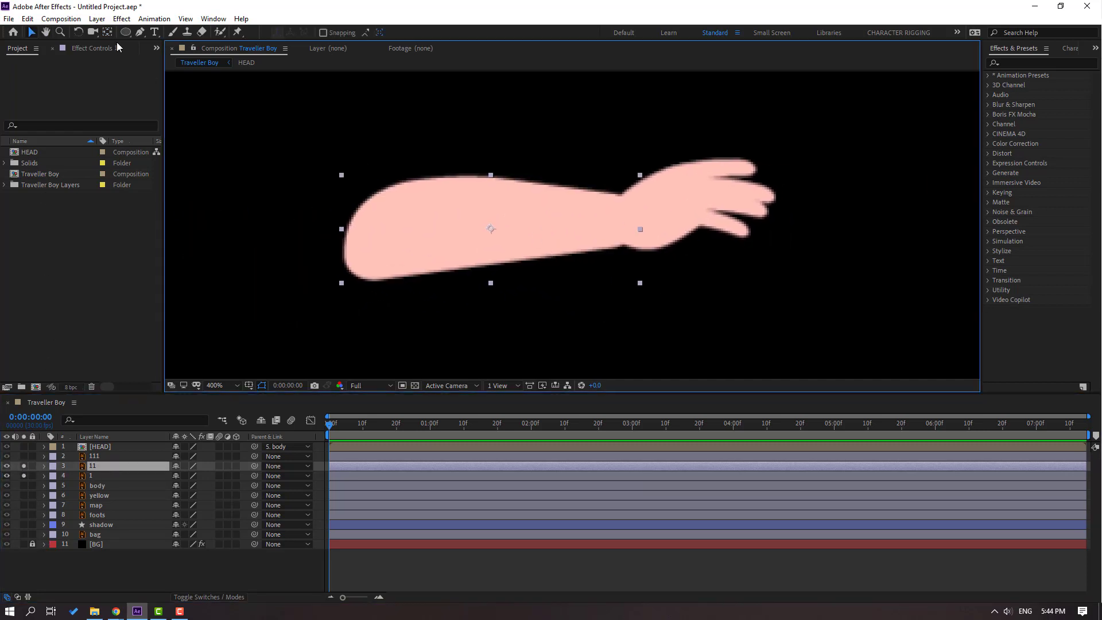
pyautogui.click(109, 35)
pyautogui.moveTo(485, 235); pyautogui.dragTo(350, 262)
pyautogui.click(32, 33)
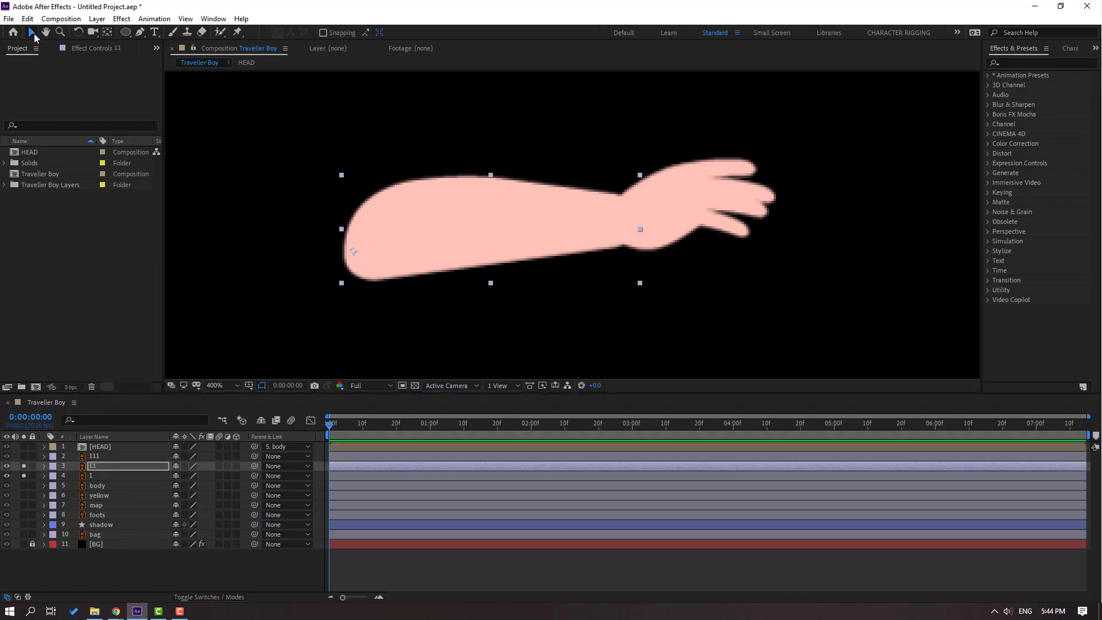
# - Solo the upper arm layer 111, move its anchor point to the top of the shoulder, and unsolo all three arm layers
pyautogui.click(96, 457)
pyautogui.click(24, 457)
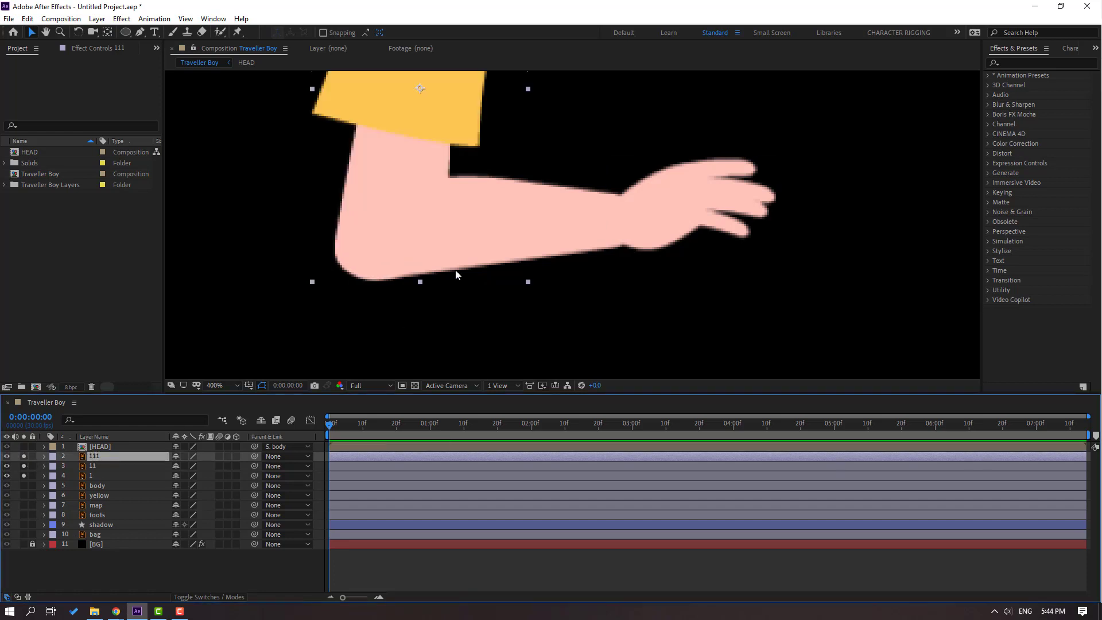
pyautogui.moveTo(564, 146); pyautogui.dragTo(508, 316)
pyautogui.press('v')
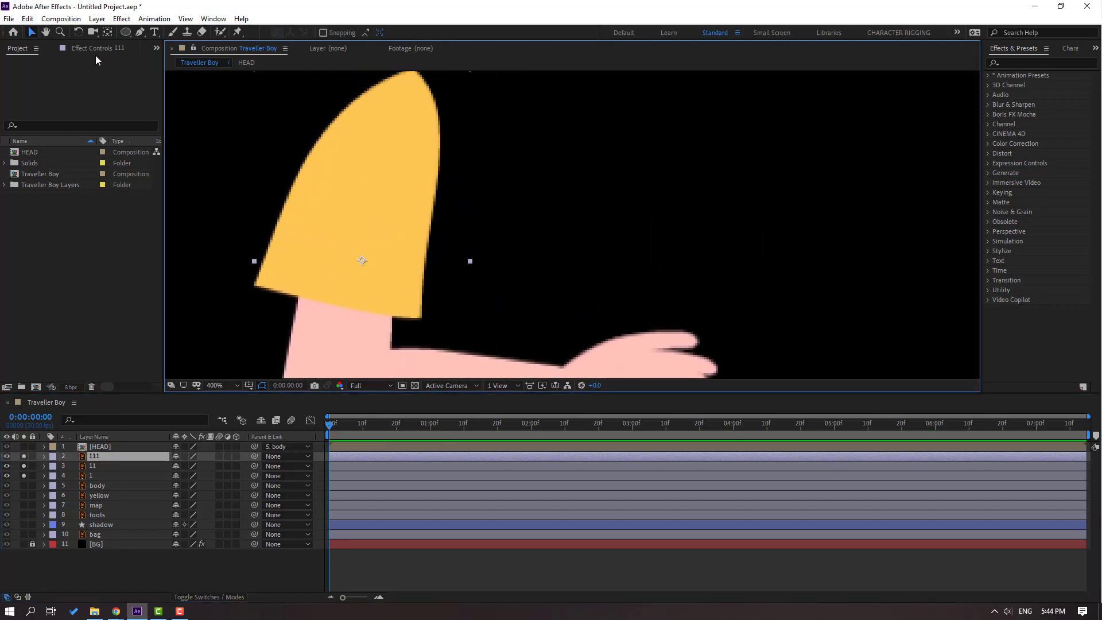
pyautogui.click(106, 33)
pyautogui.moveTo(362, 258); pyautogui.dragTo(407, 88)
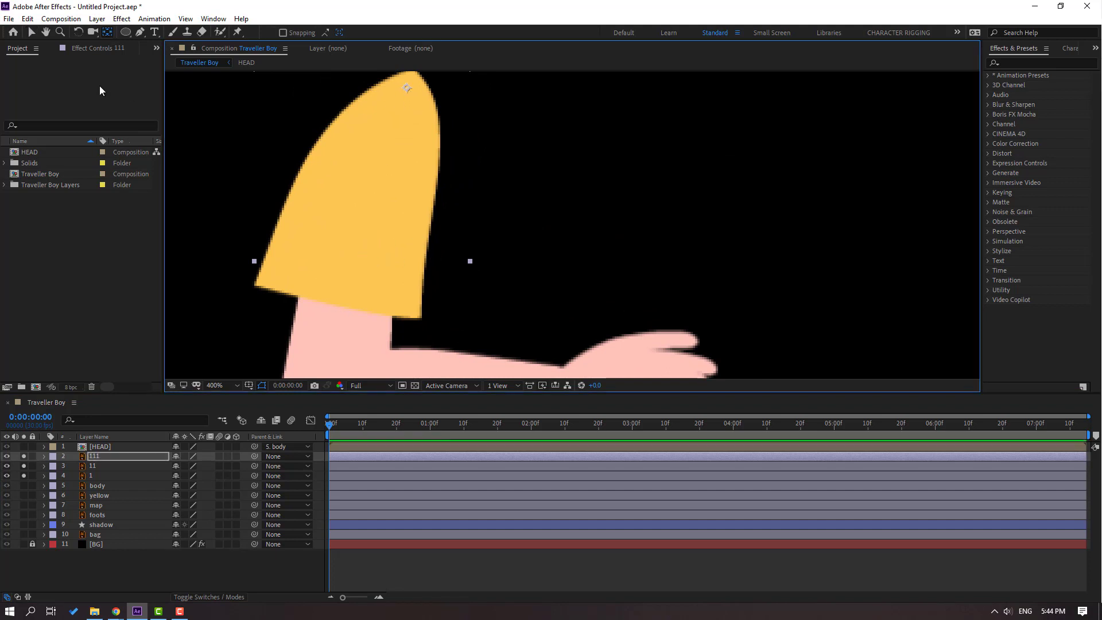
pyautogui.click(33, 33)
pyautogui.moveTo(23, 457); pyautogui.dragTo(25, 478)
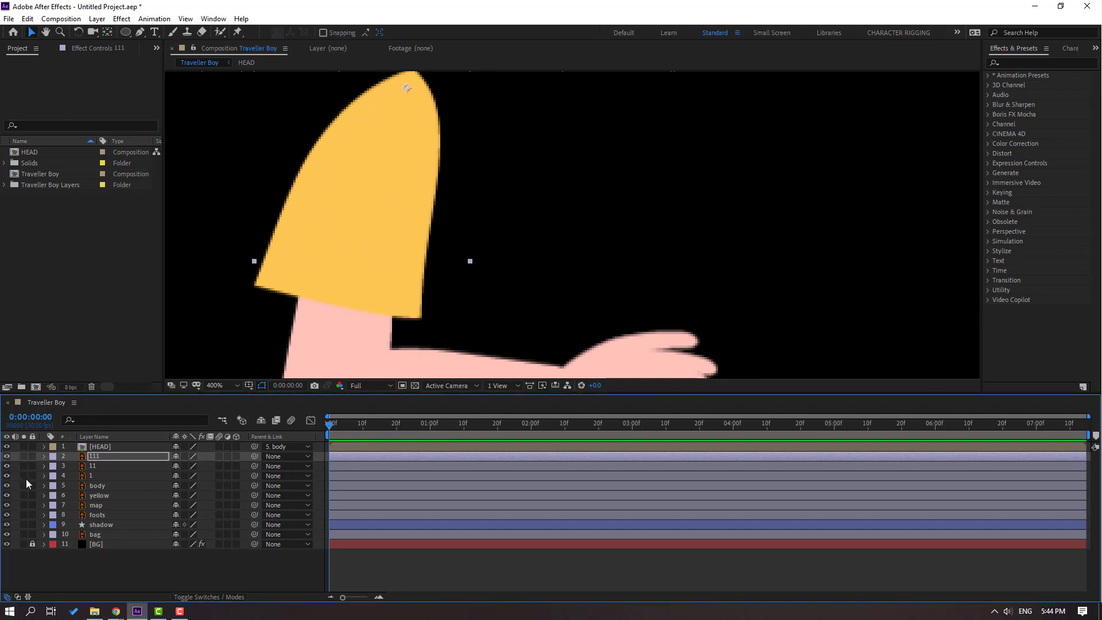
# - Toggle the visibility of the upper arm layer 111 to check it, and parent it to the body layer
pyautogui.scroll(-2, 565, 264)
pyautogui.moveTo(570, 265); pyautogui.dragTo(466, 215)
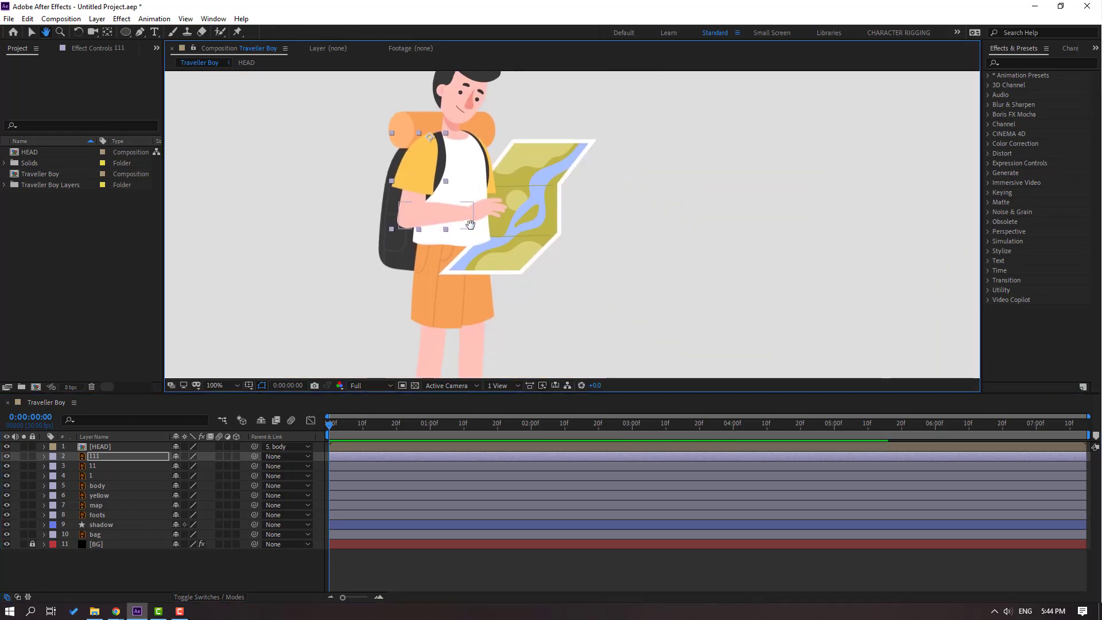
pyautogui.click(89, 456)
pyautogui.click(7, 457)
pyautogui.click(8, 457)
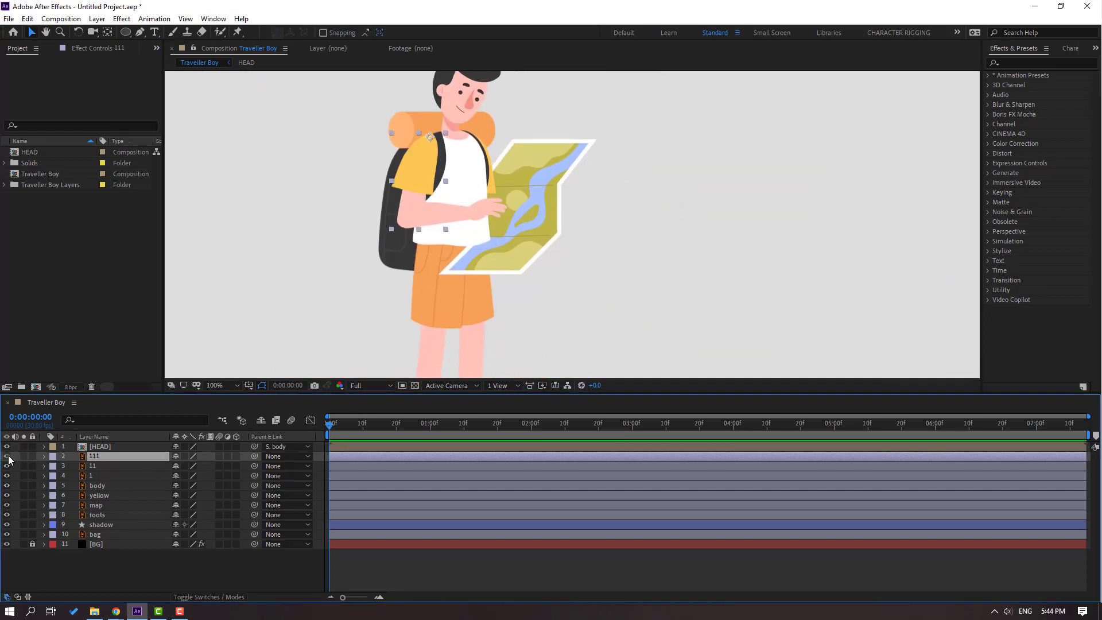
pyautogui.click(8, 457)
pyautogui.click(7, 456)
pyautogui.click(7, 457)
pyautogui.click(7, 456)
pyautogui.moveTo(254, 456); pyautogui.dragTo(95, 487)
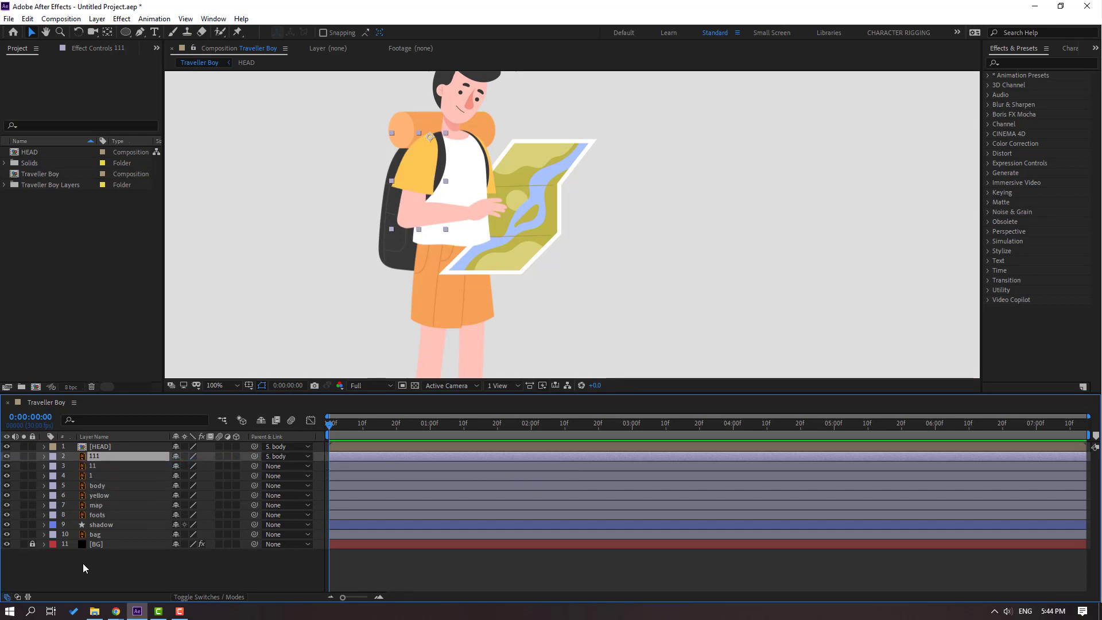
# - Parent the bag and yellow layers to the body layer
pyautogui.click(95, 536)
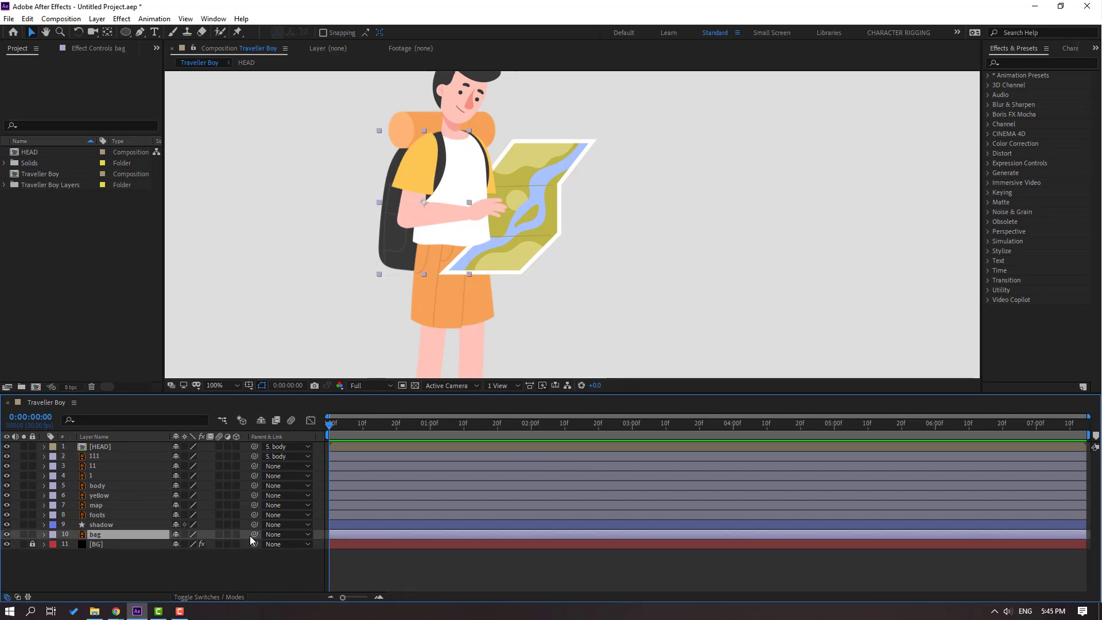
pyautogui.moveTo(253, 535); pyautogui.dragTo(92, 485)
pyautogui.click(98, 495)
pyautogui.click(103, 486)
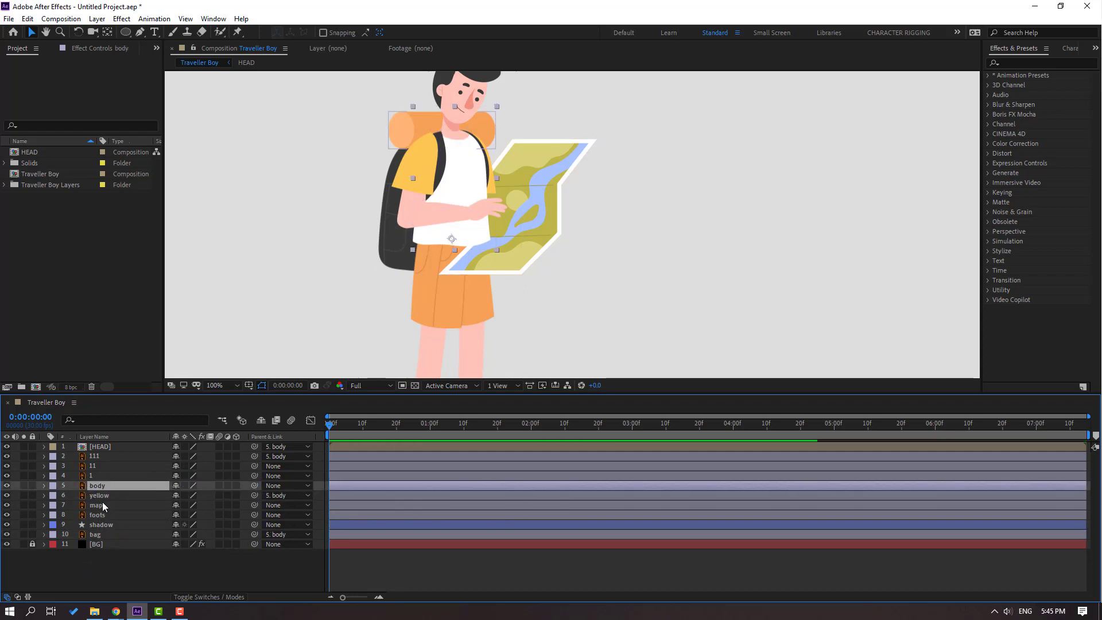
pyautogui.moveTo(450, 236)
pyautogui.mouseDown()
pyautogui.moveTo(492, 228)
pyautogui.moveTo(444, 225)
pyautogui.moveTo(470, 220)
pyautogui.moveTo(471, 238)
pyautogui.mouseUp()
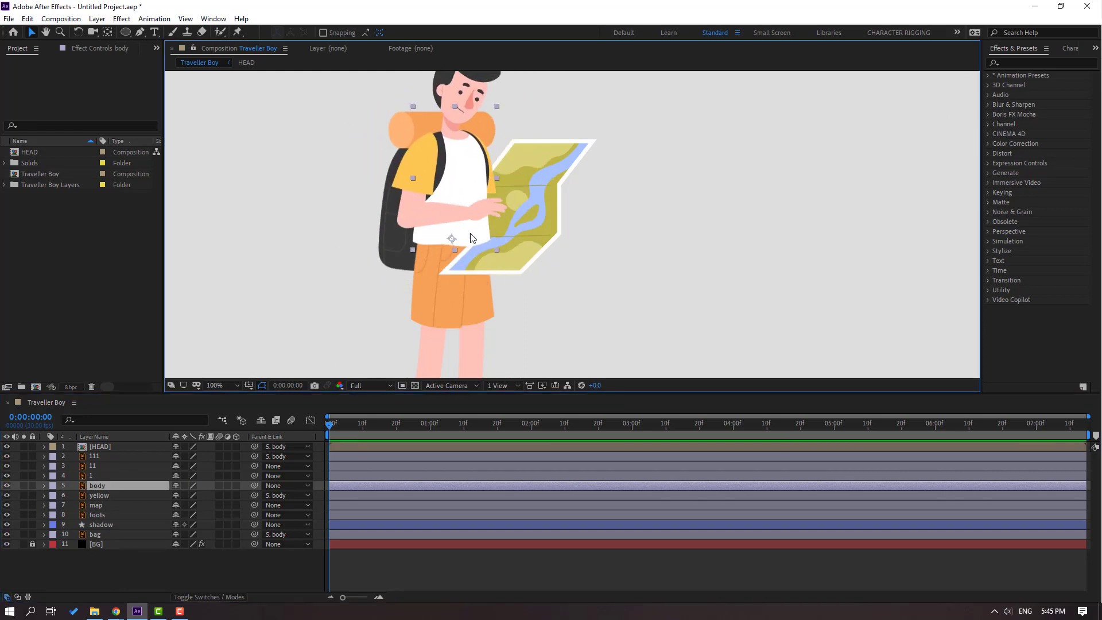
# - Parent the hand layer 1 to the forearm layer 11, and the forearm to the upper arm layer 111
pyautogui.click(89, 476)
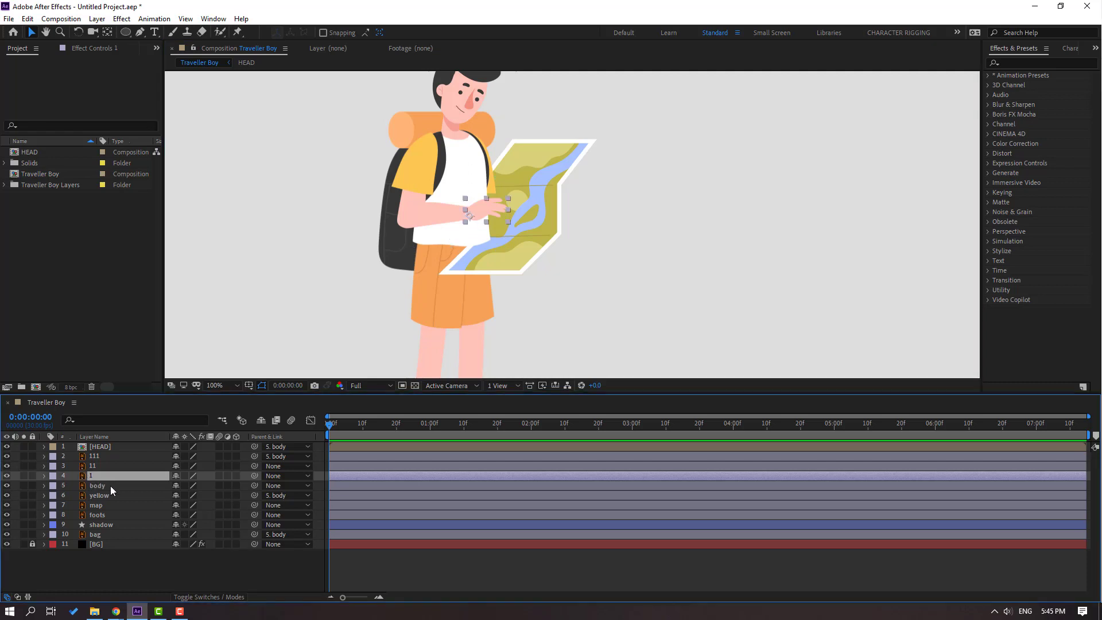
pyautogui.moveTo(254, 476); pyautogui.dragTo(94, 466)
pyautogui.click(94, 466)
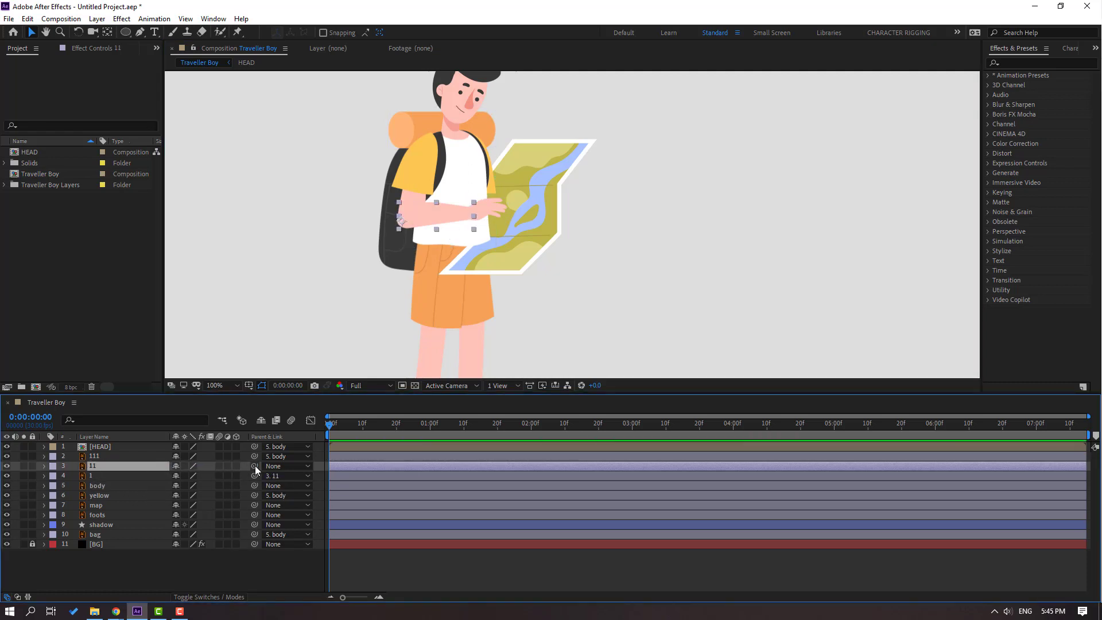
pyautogui.moveTo(255, 466); pyautogui.dragTo(95, 457)
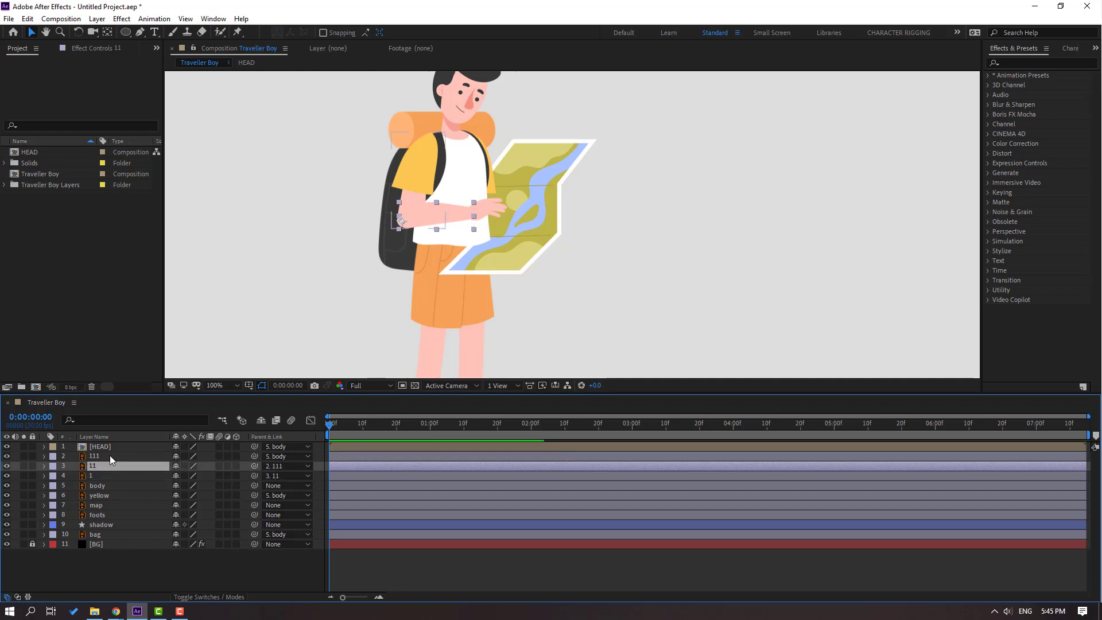
# - Move the body layer slightly to test the parenting, and undo the move
pyautogui.click(112, 486)
pyautogui.scroll(-2, 518, 228)
pyautogui.moveTo(518, 228)
pyautogui.mouseDown()
pyautogui.moveTo(480, 209)
pyautogui.moveTo(527, 219)
pyautogui.mouseUp()
pyautogui.hotkey('ctrl', 'z')
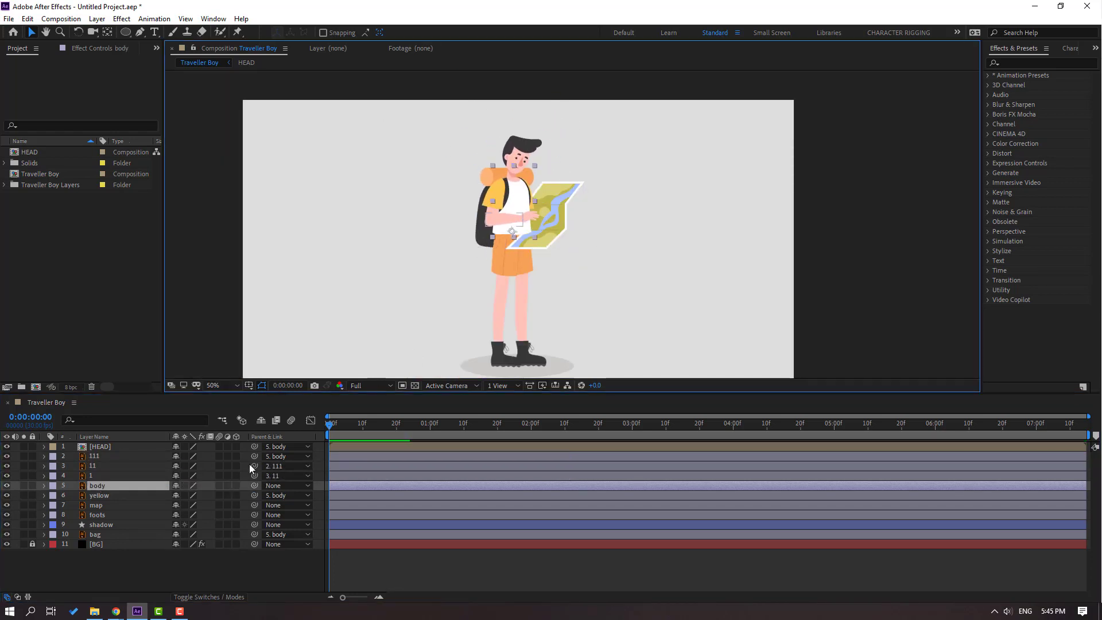
# - Select layers 1, 11 and 111 in order from hand to upper arm and apply Duik Bassel.2's Auto-rig & IK to them
pyautogui.click(172, 566)
pyautogui.click(94, 477)
pyautogui.keyDown('ctrl'); pyautogui.click(98, 465); pyautogui.keyUp('ctrl')
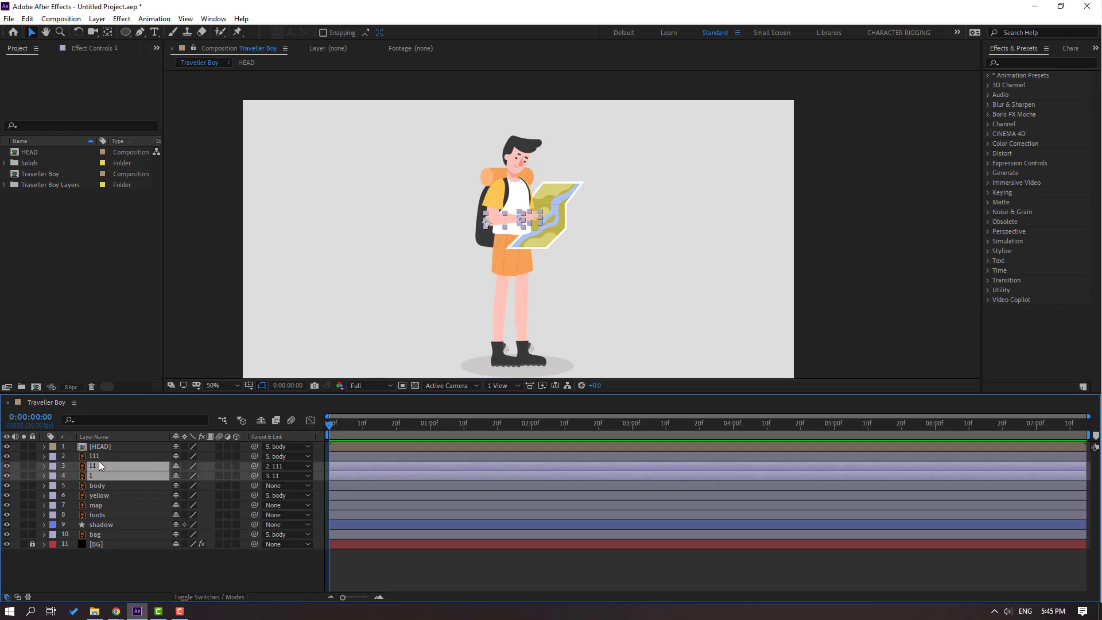
pyautogui.keyDown('ctrl'); pyautogui.click(104, 457); pyautogui.keyUp('ctrl')
pyautogui.click(214, 19)
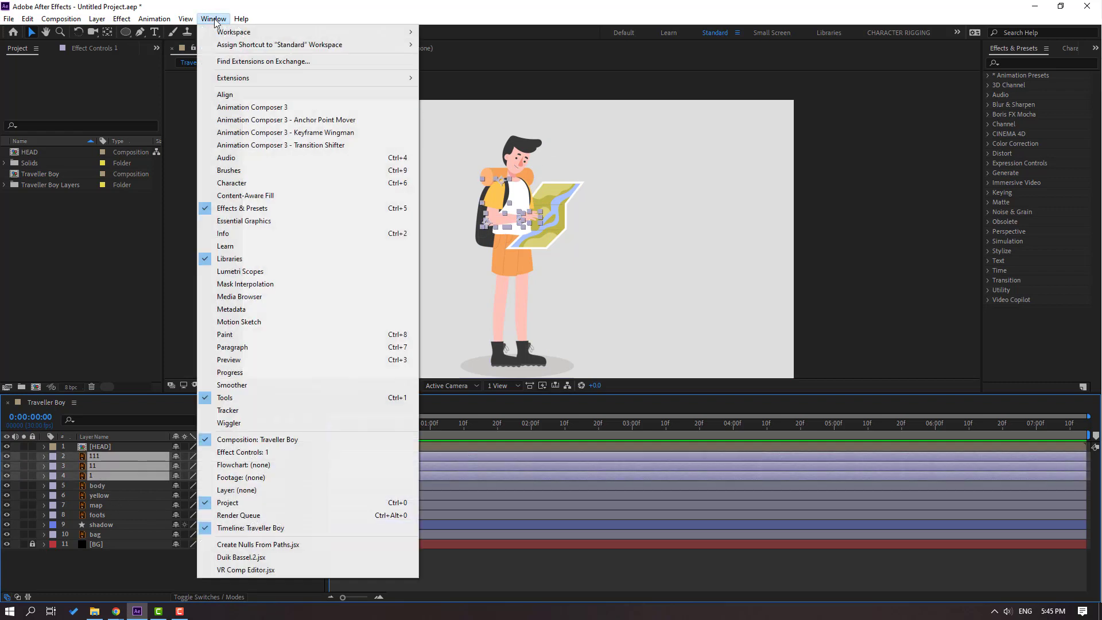
pyautogui.click(239, 557)
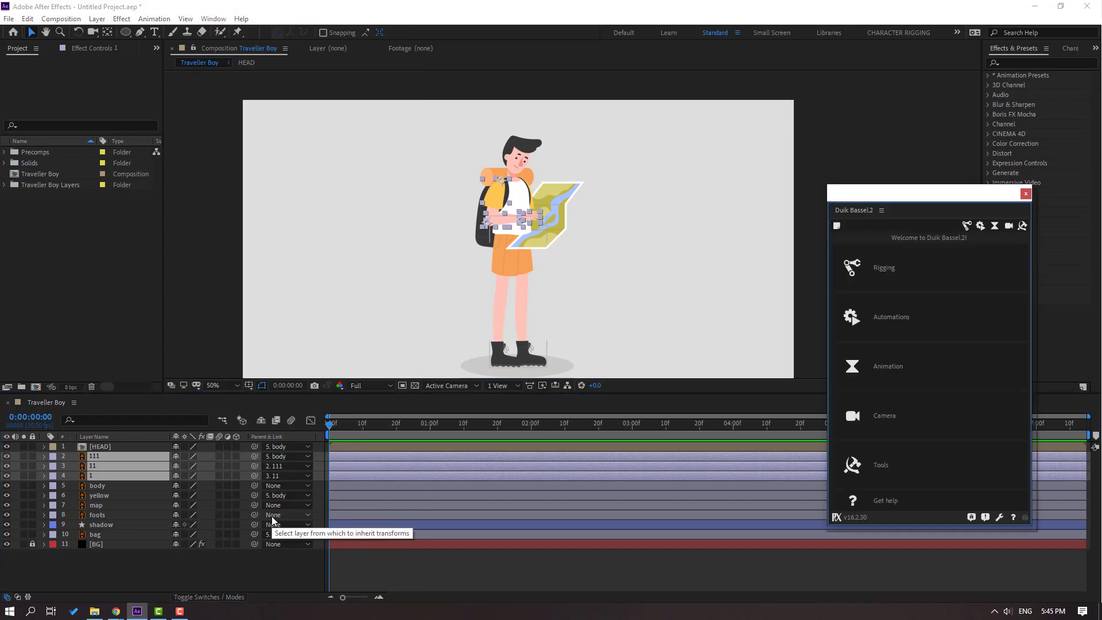
pyautogui.click(886, 272)
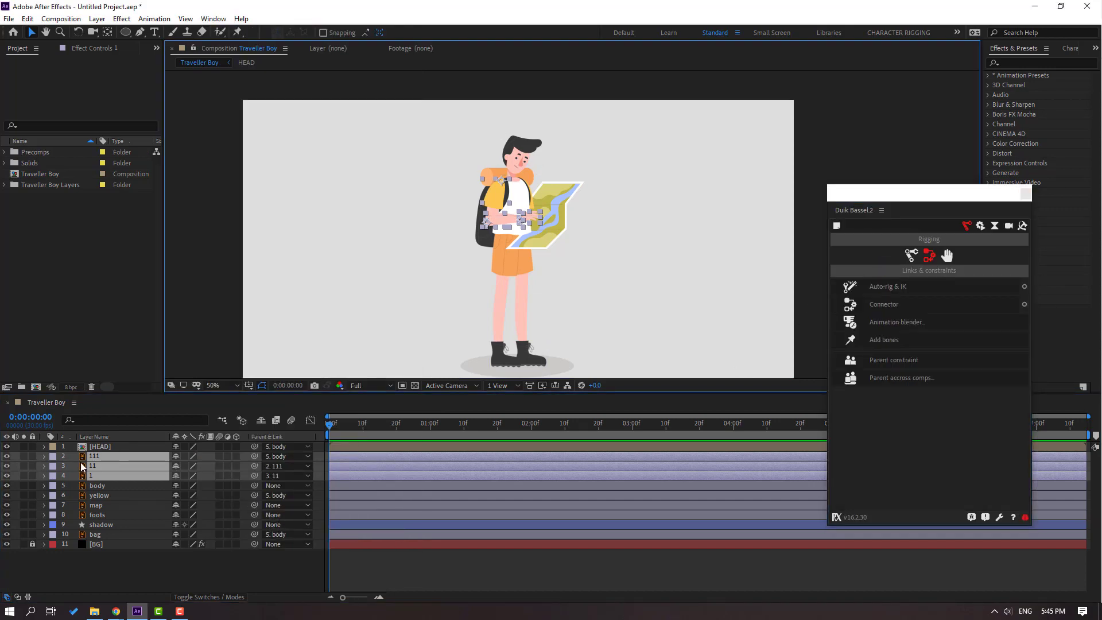
pyautogui.click(907, 288)
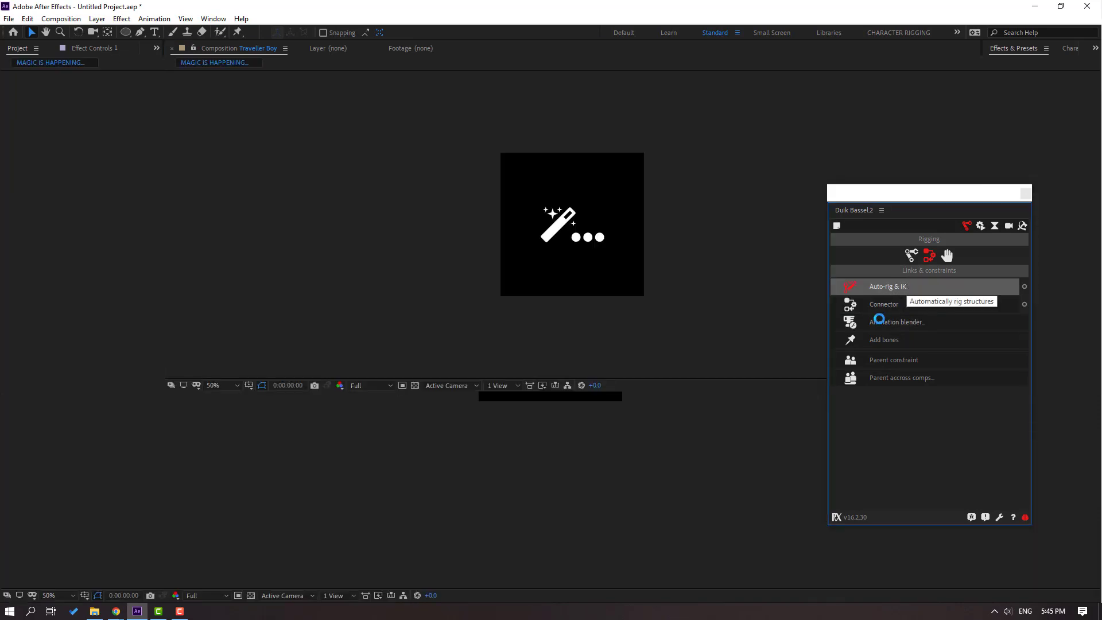
# - Collapse the new arm controller layer's properties and try moving the controller to test the arm's IK
pyautogui.scroll(2, 520, 208)
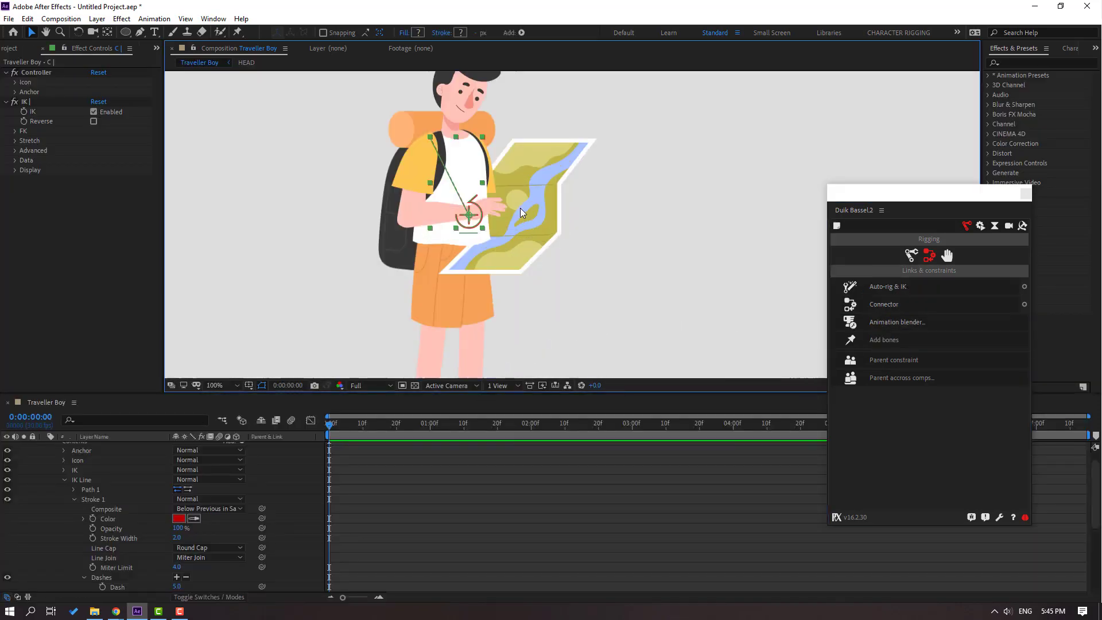
pyautogui.scroll(1, 80, 457)
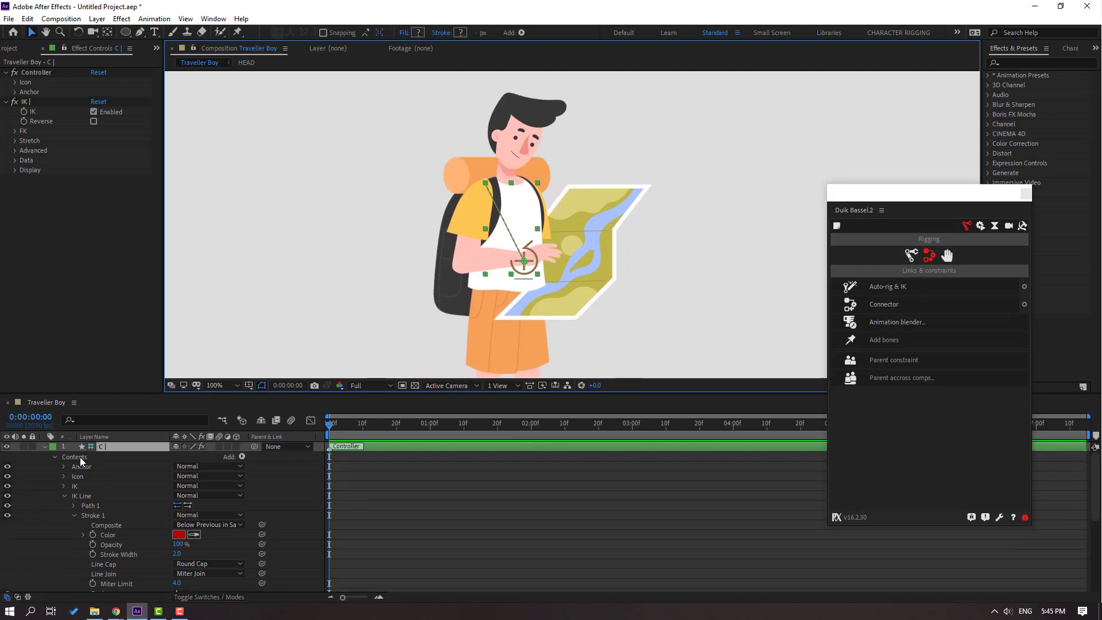
pyautogui.click(46, 448)
pyautogui.moveTo(530, 267)
pyautogui.mouseDown()
pyautogui.moveTo(504, 263)
pyautogui.moveTo(552, 277)
pyautogui.moveTo(530, 283)
pyautogui.mouseUp()
# - Rotate the body layer to 12° to test the rig, undo the rotation, and collapse the layer's properties
pyautogui.click(106, 496)
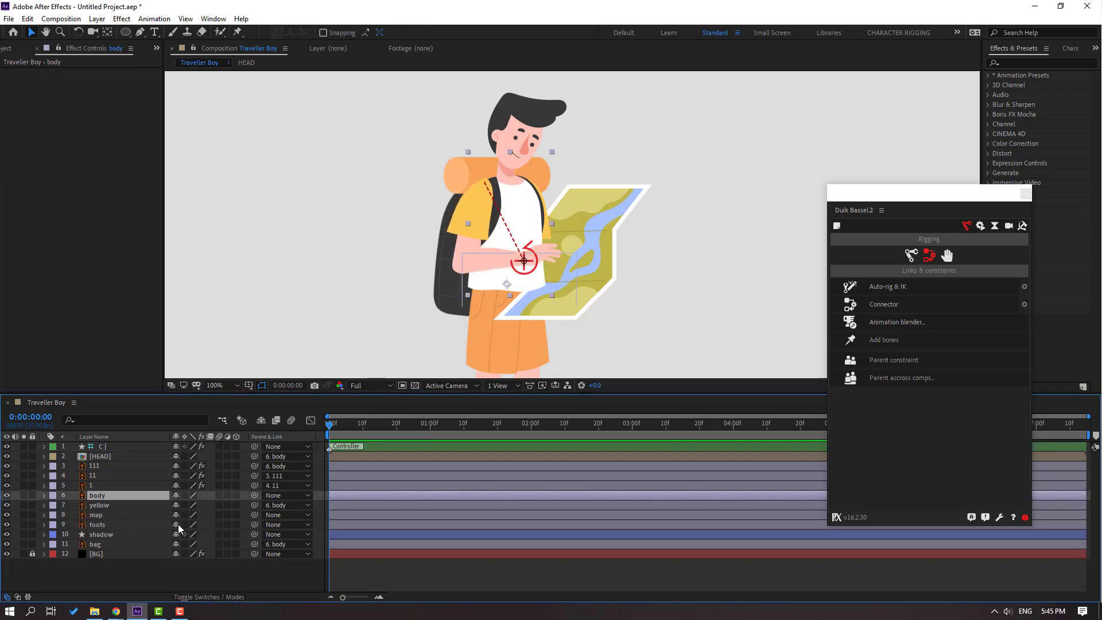
pyautogui.press('r')
pyautogui.moveTo(188, 505); pyautogui.dragTo(196, 510)
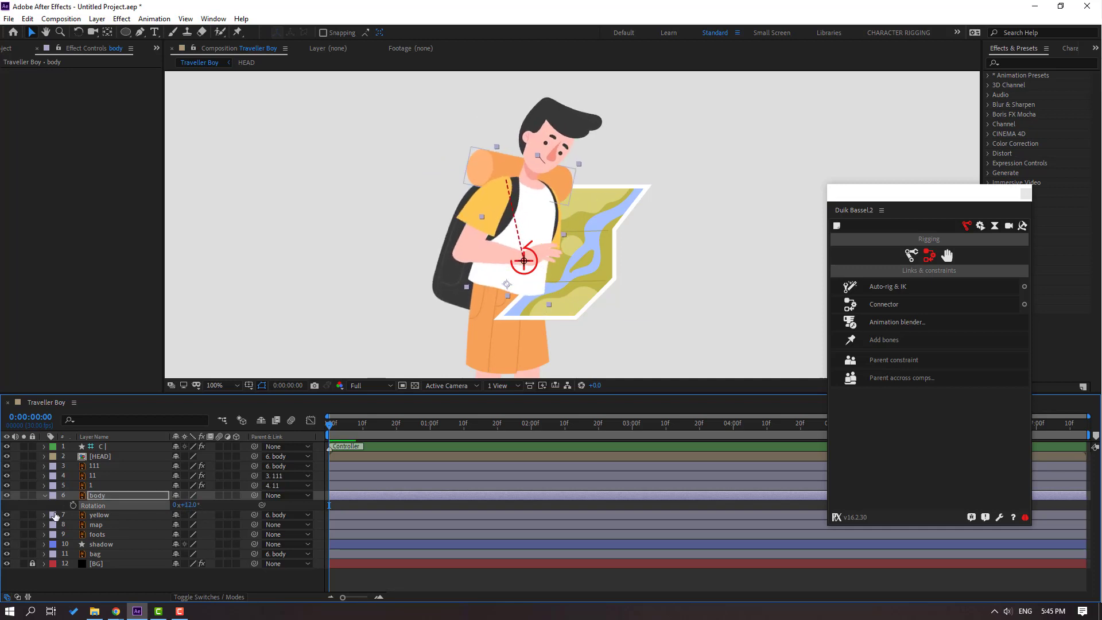
pyautogui.hotkey('ctrl', 'z')
pyautogui.click(45, 495)
# - Parent the map layer to the arm controller and move the controller slightly toward the body
pyautogui.click(95, 516)
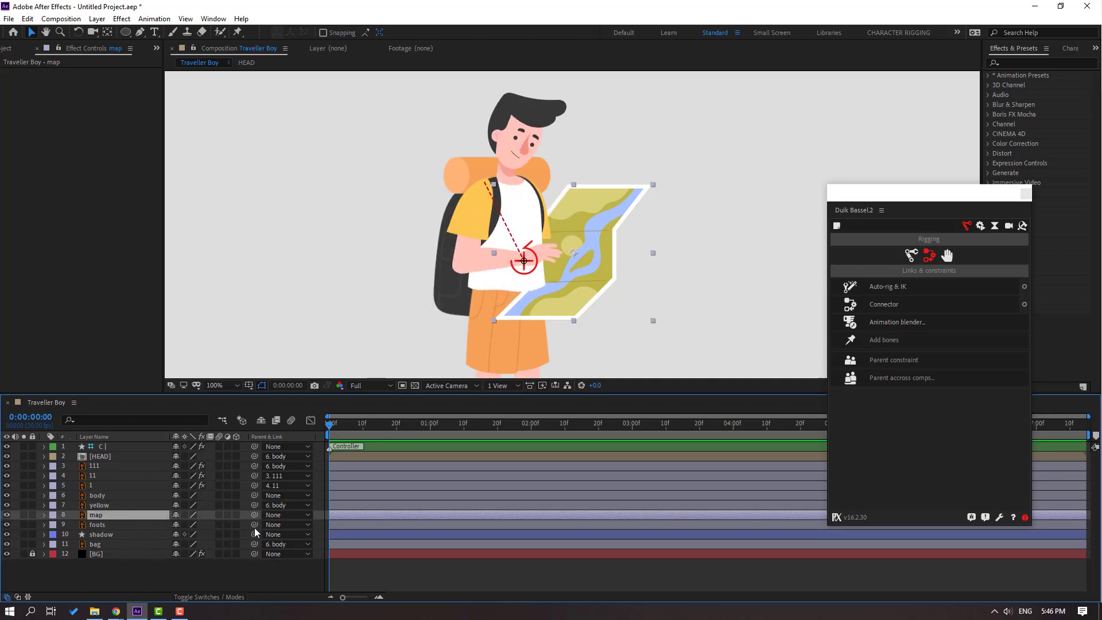
pyautogui.moveTo(254, 515); pyautogui.dragTo(104, 446)
pyautogui.click(109, 445)
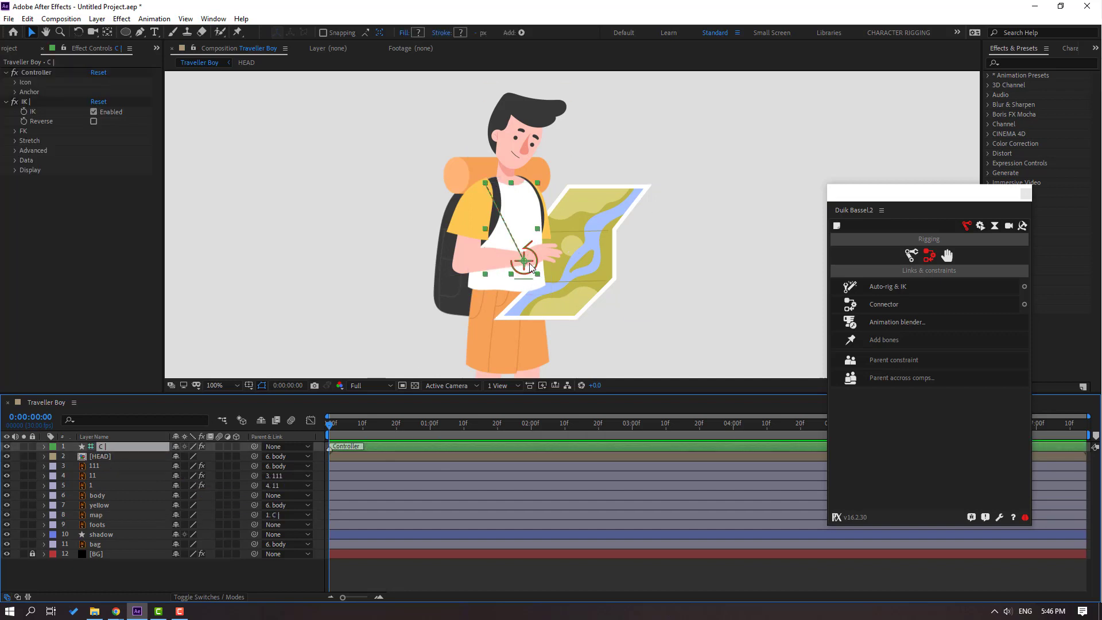
pyautogui.moveTo(519, 266)
pyautogui.mouseDown()
pyautogui.moveTo(532, 276)
pyautogui.moveTo(517, 264)
pyautogui.mouseUp()
# - Move the map layer directly above the body layer, then try moving the arm controller and undo that trial move
pyautogui.click(96, 515)
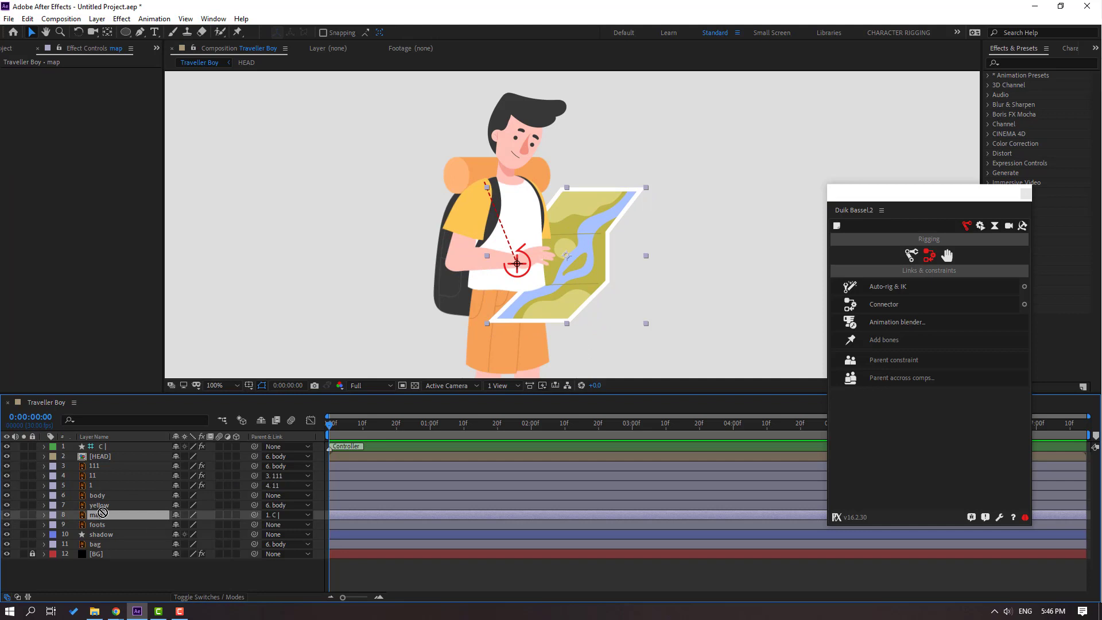
pyautogui.moveTo(102, 513); pyautogui.dragTo(110, 488)
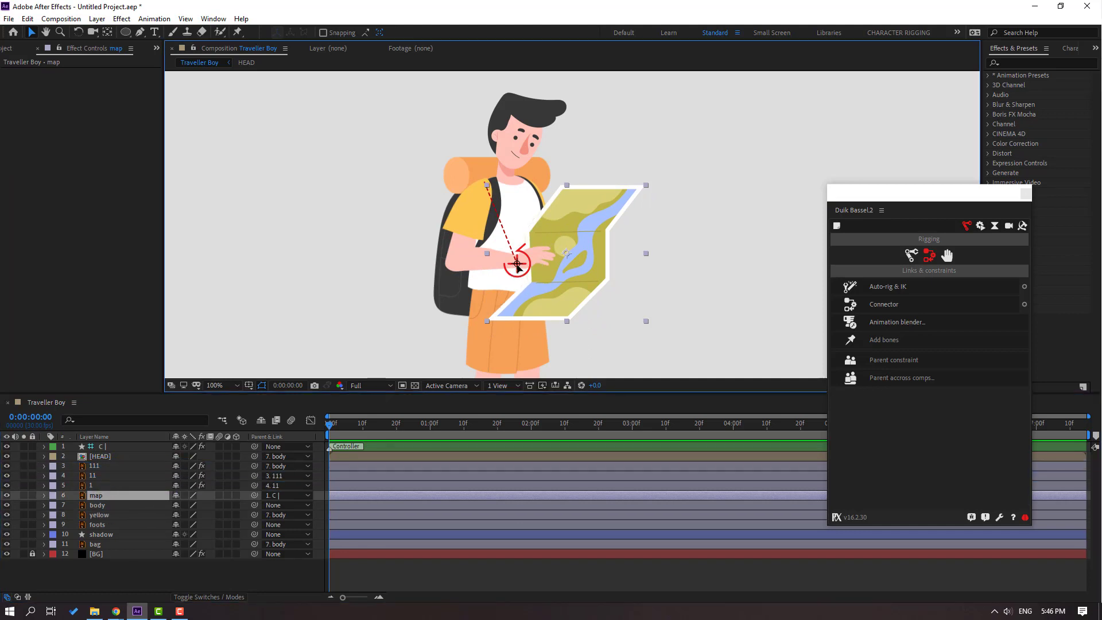
pyautogui.click(107, 447)
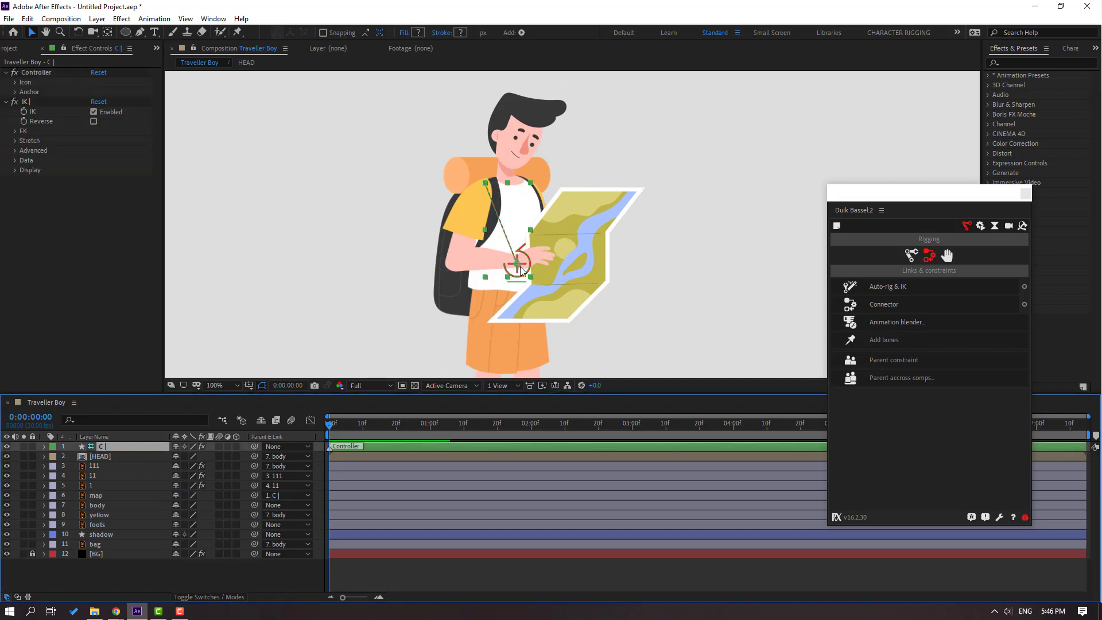
pyautogui.moveTo(526, 264)
pyautogui.mouseDown()
pyautogui.moveTo(516, 269)
pyautogui.moveTo(539, 257)
pyautogui.mouseUp()
pyautogui.hotkey('ctrl', 'z')
pyautogui.scroll(-2, 587, 322)
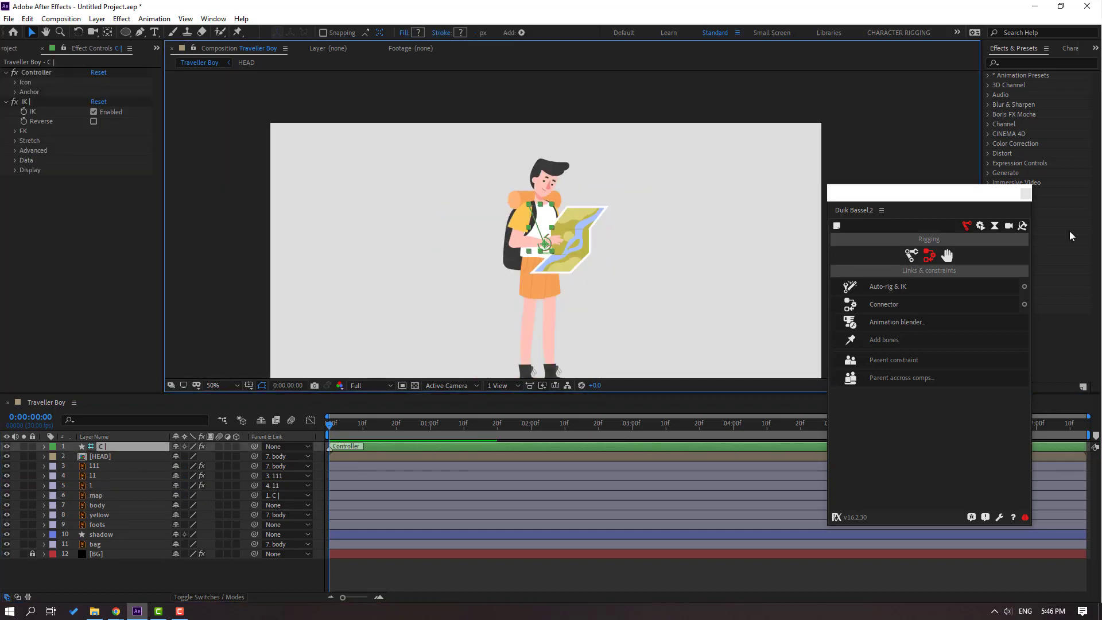
# - Close the Duik Bassel.2 panel and add a Position keyframe to the arm controller layer at 0:00:00:00
pyautogui.click(1026, 194)
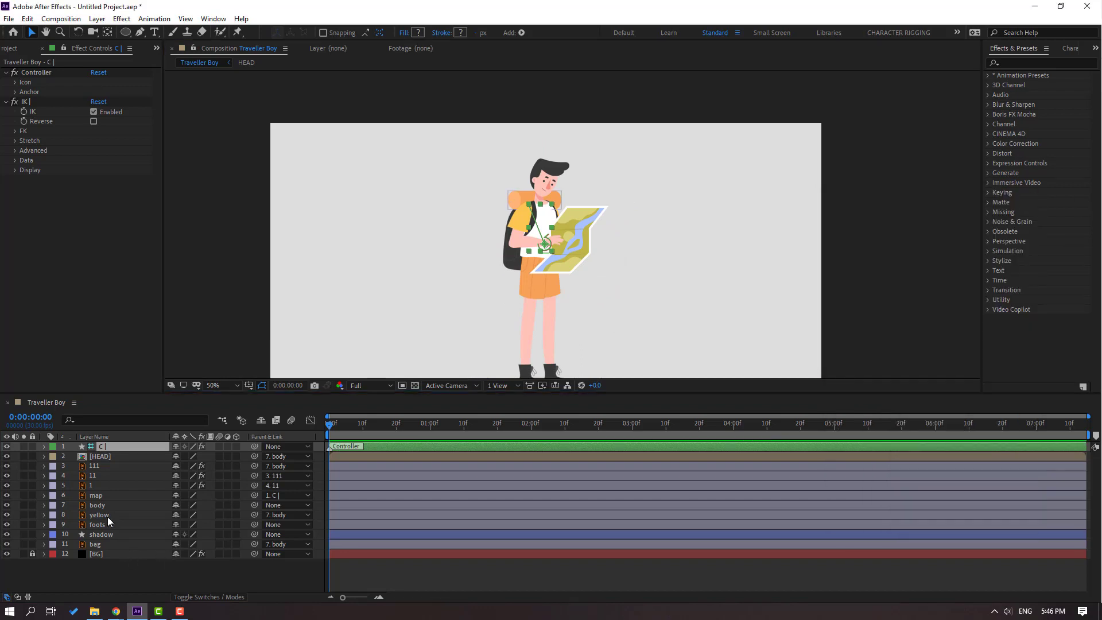
pyautogui.scroll(2, 601, 310)
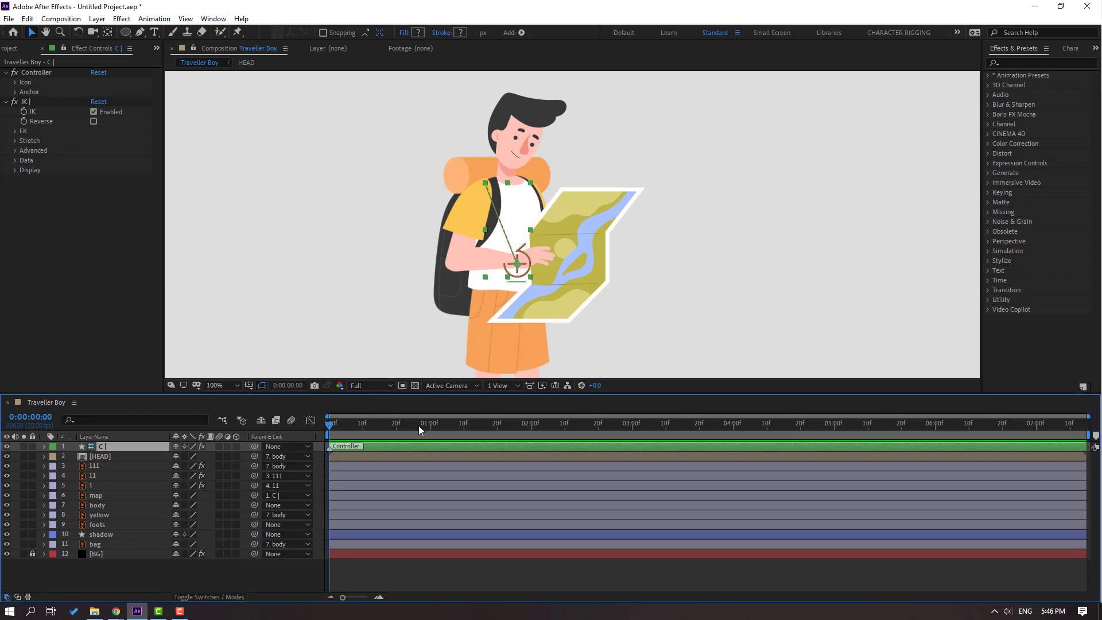
pyautogui.press('p')
pyautogui.click(73, 457)
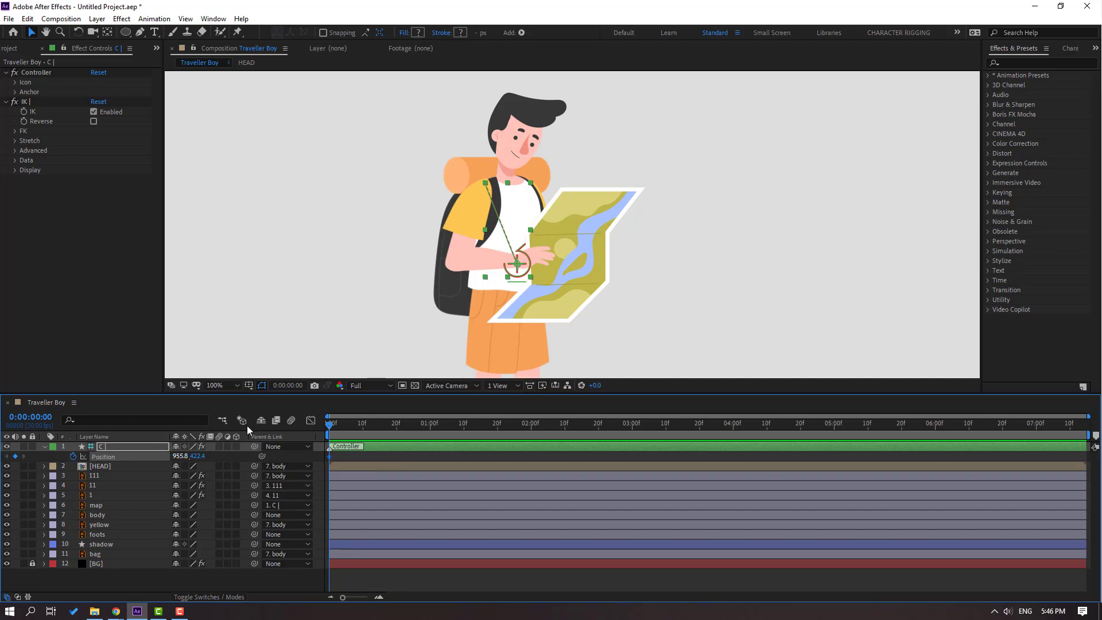
# - At 0:00:00:10, move the arm controller slightly down and forward to a Position of about 970.3, 433.4
pyautogui.click(287, 385)
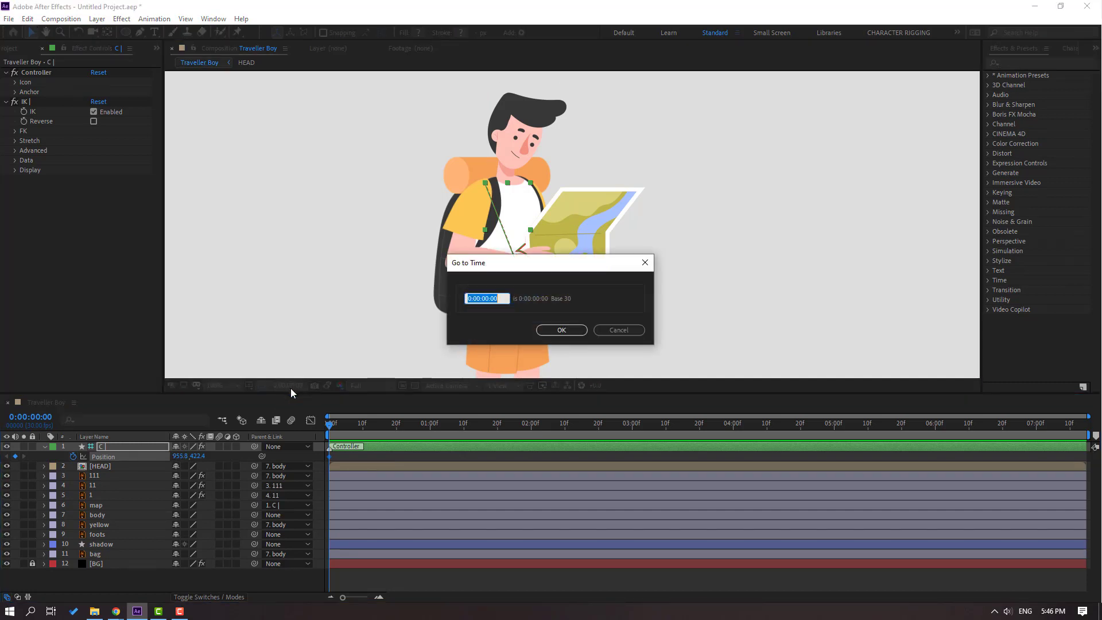
pyautogui.write('+')
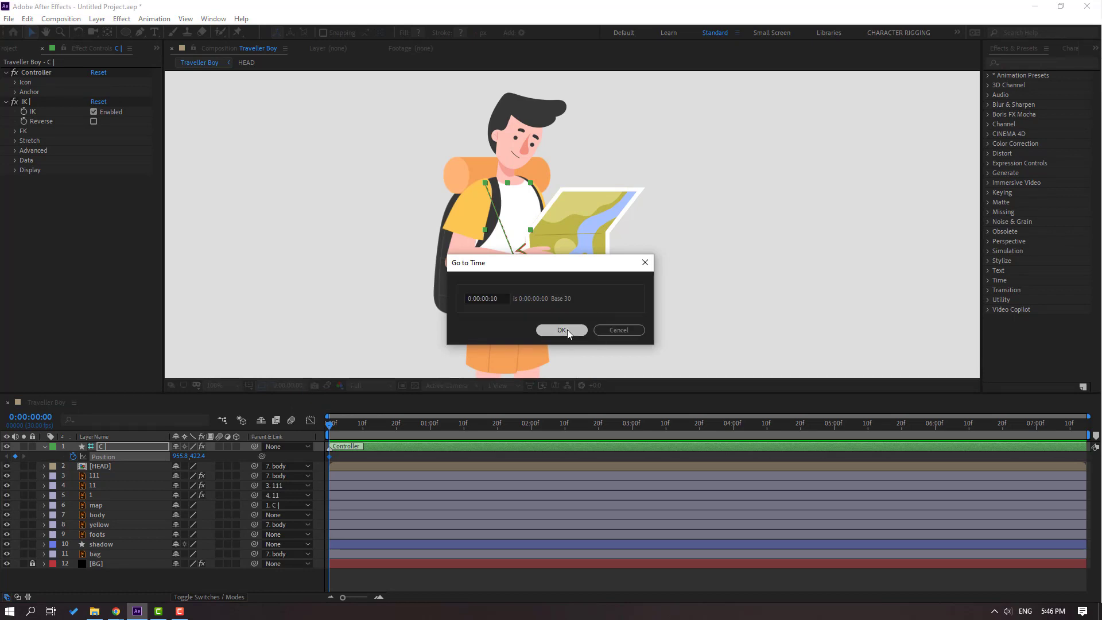
pyautogui.click(561, 329)
pyautogui.scroll(2, 491, 288)
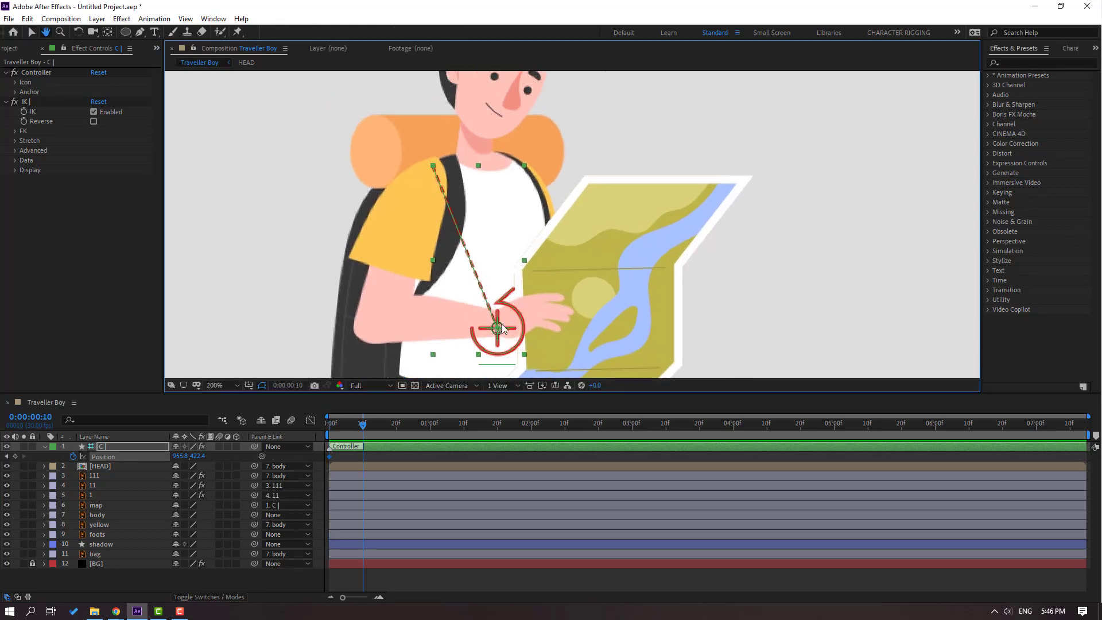
pyautogui.press('v')
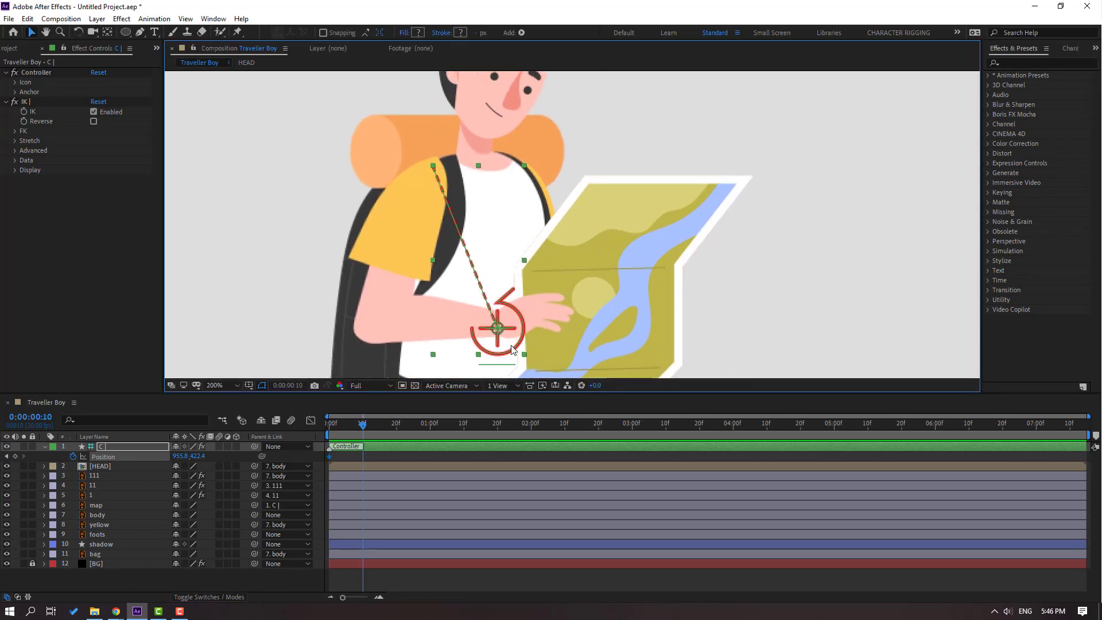
pyautogui.moveTo(501, 328); pyautogui.dragTo(517, 341)
pyautogui.scroll(-1, 572, 299)
pyautogui.moveTo(590, 311); pyautogui.dragTo(587, 291)
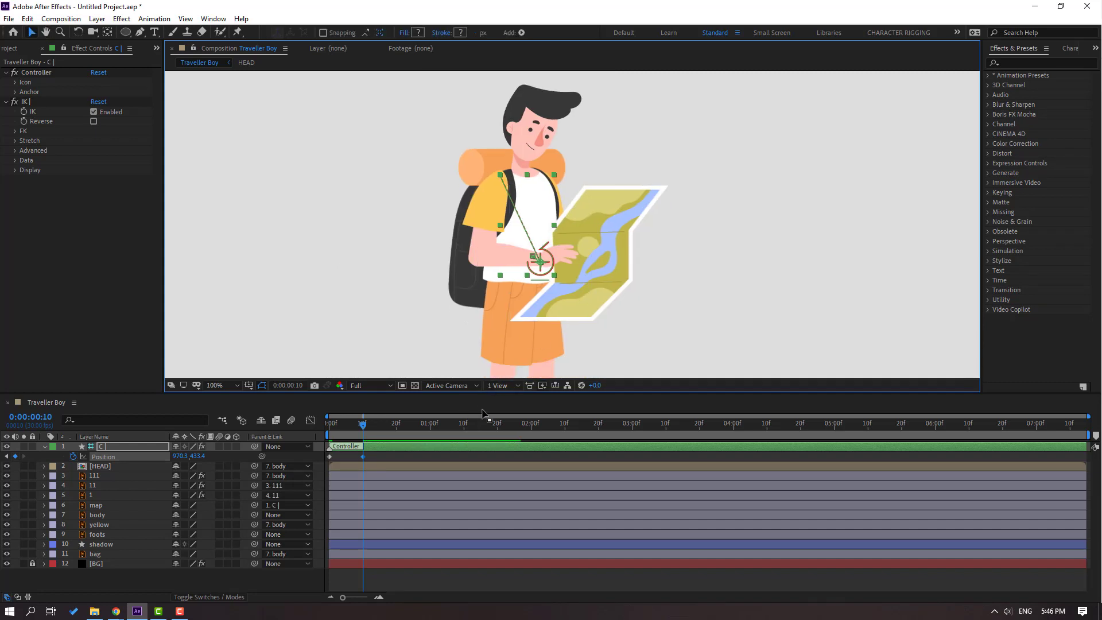
# - At 0:00:00:20, raise the arm controller to about 979.3, 359.4 and apply Easy Ease to all three Position keyframes
pyautogui.hotkey('shift', 'pagedown')
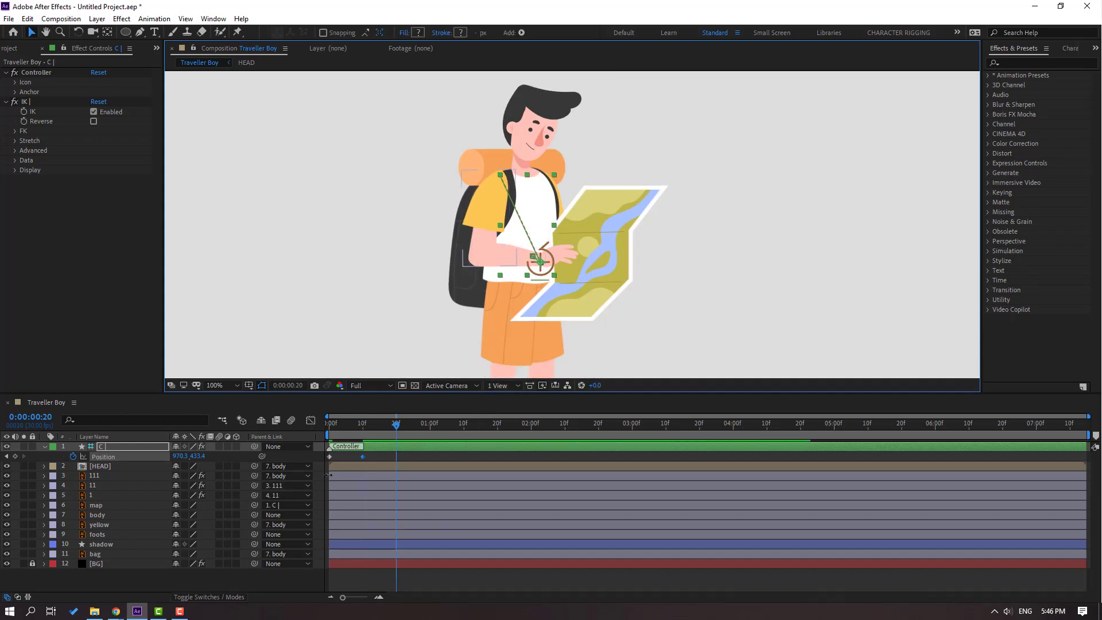
pyautogui.moveTo(544, 272); pyautogui.dragTo(549, 227)
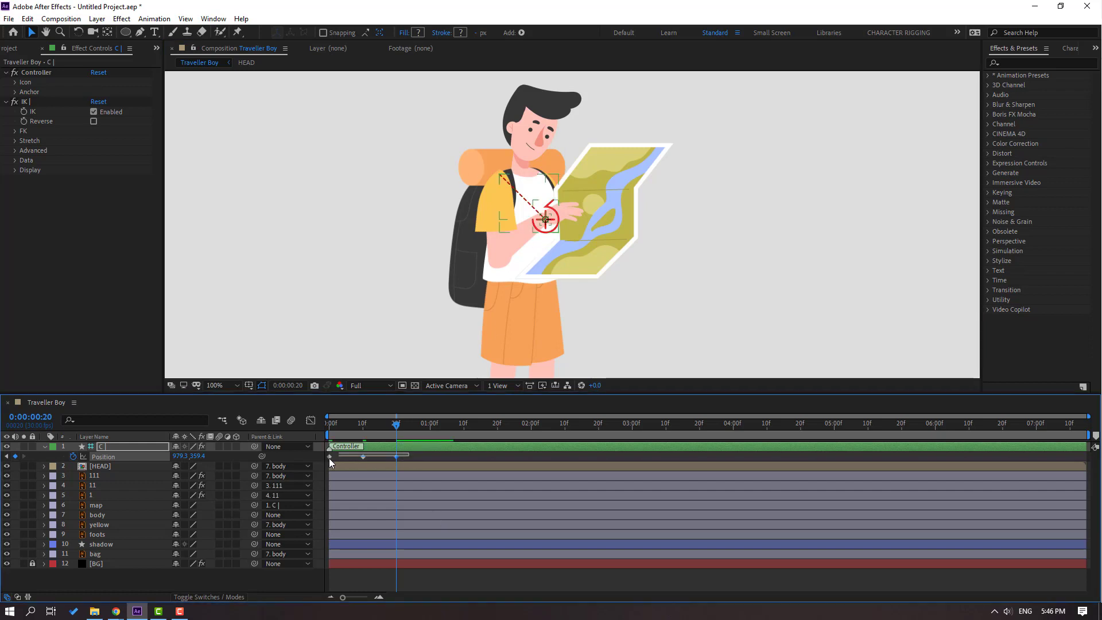
pyautogui.rightClick(329, 456)
pyautogui.moveTo(351, 448)
pyautogui.click(504, 485)
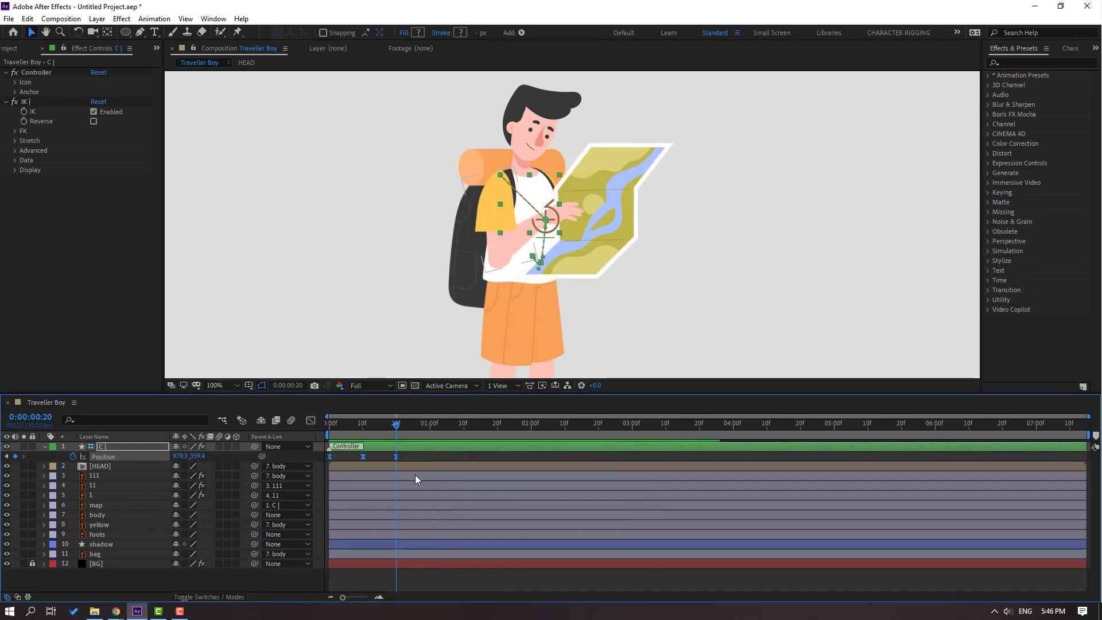
# - Copy the controller's Position keyframe from frame 10 to 0:00:00:12 as a hold, and preview the arm motion
pyautogui.moveTo(391, 432); pyautogui.dragTo(369, 429)
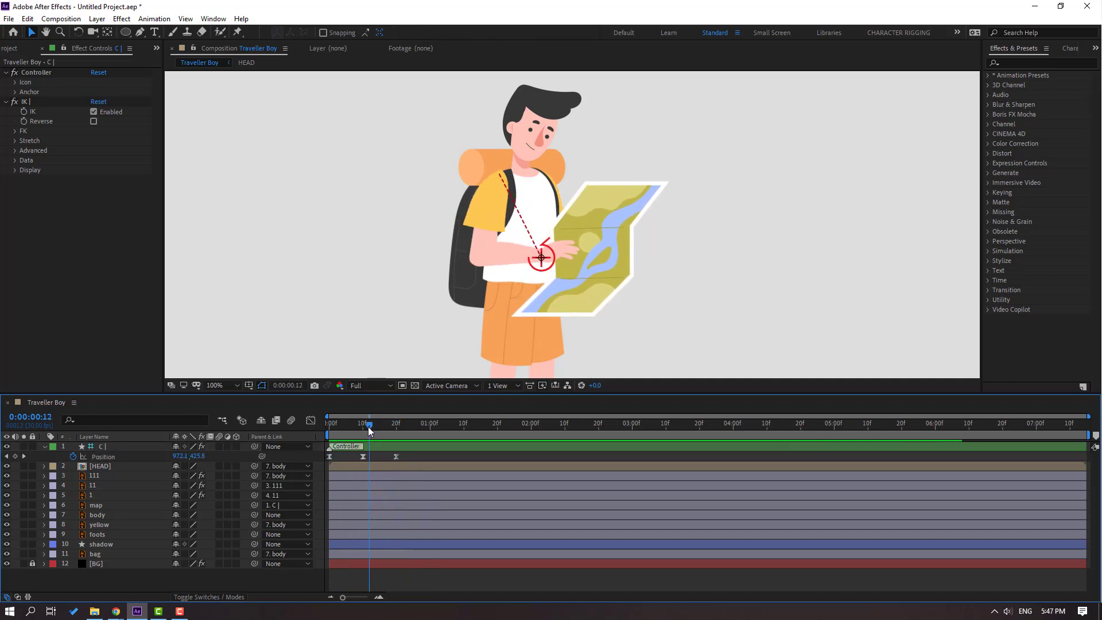
pyautogui.click(363, 457)
pyautogui.hotkey('ctrl', 'c')
pyautogui.hotkey('ctrl', 'v')
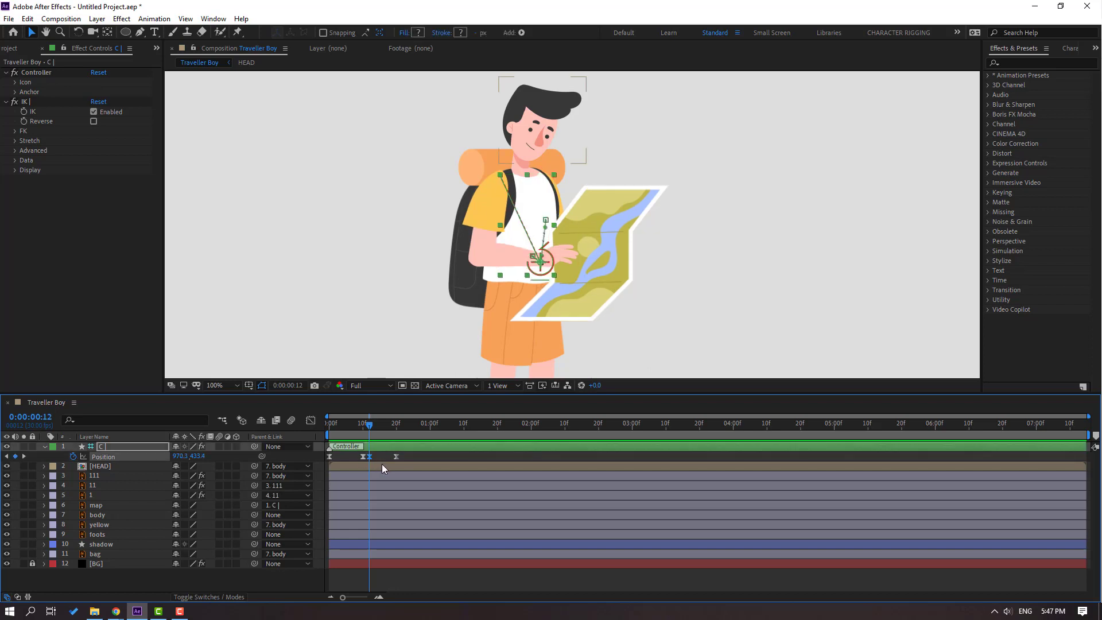
pyautogui.moveTo(370, 431); pyautogui.dragTo(359, 429)
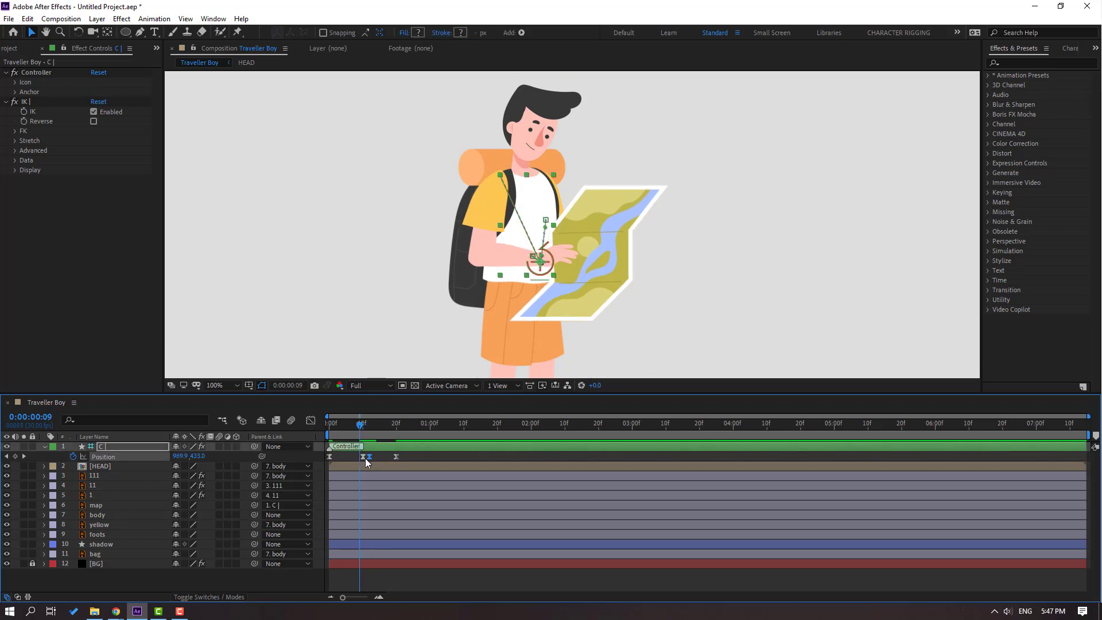
pyautogui.click(362, 430)
pyautogui.press('space')
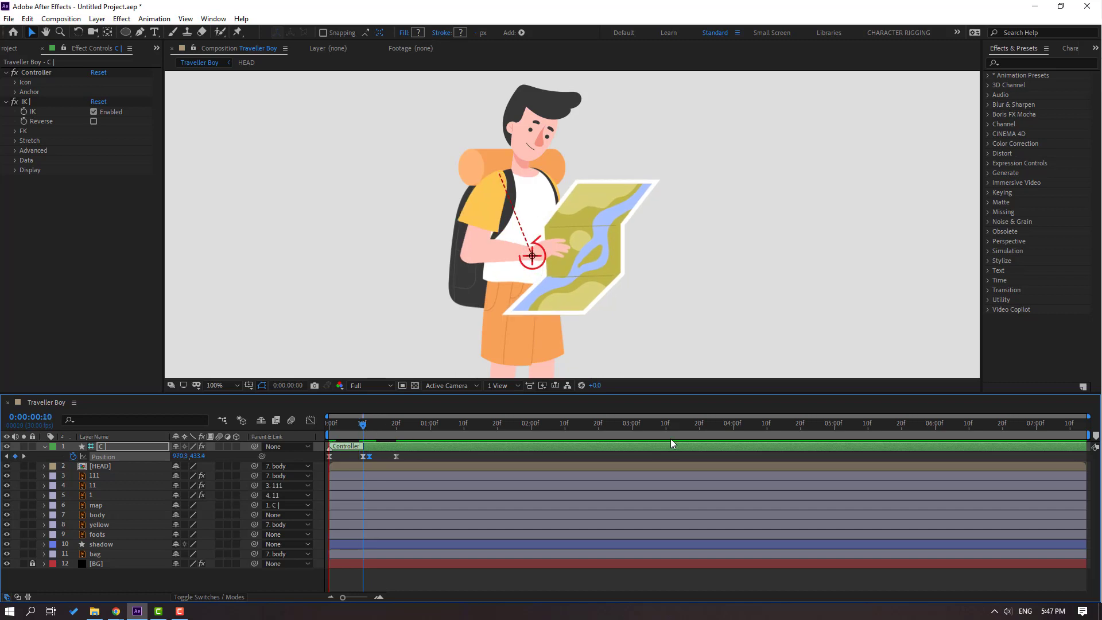
pyautogui.press('space')
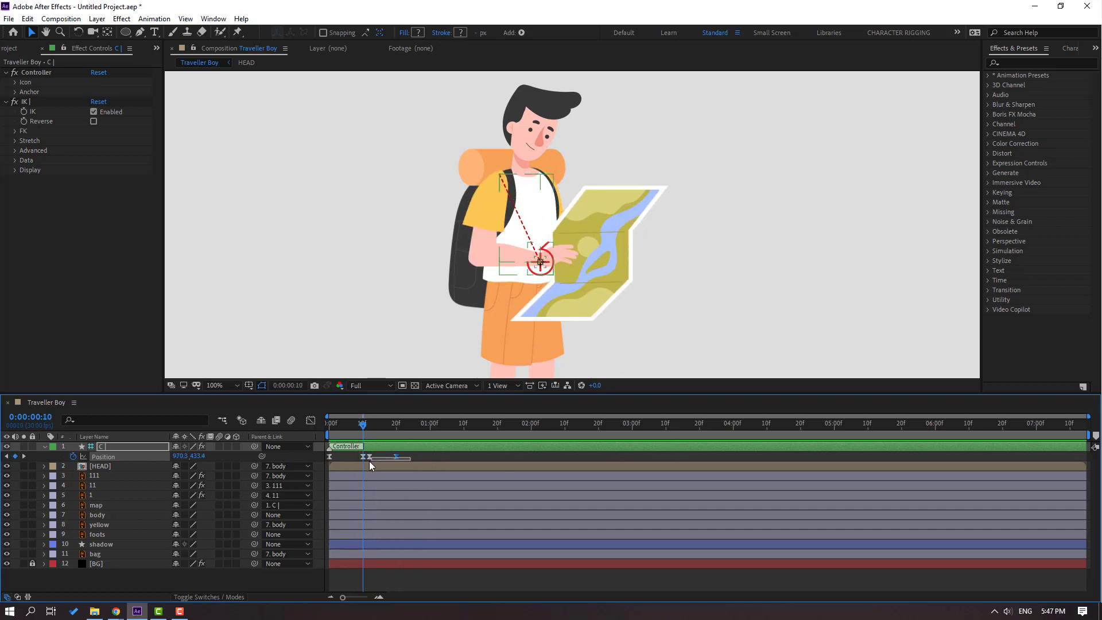
# - Retime the controller's last three Position keyframes to about 0:14, 0:24 and 1:10, previewing the slower arm motion
pyautogui.moveTo(370, 456); pyautogui.dragTo(423, 455)
pyautogui.press('space')
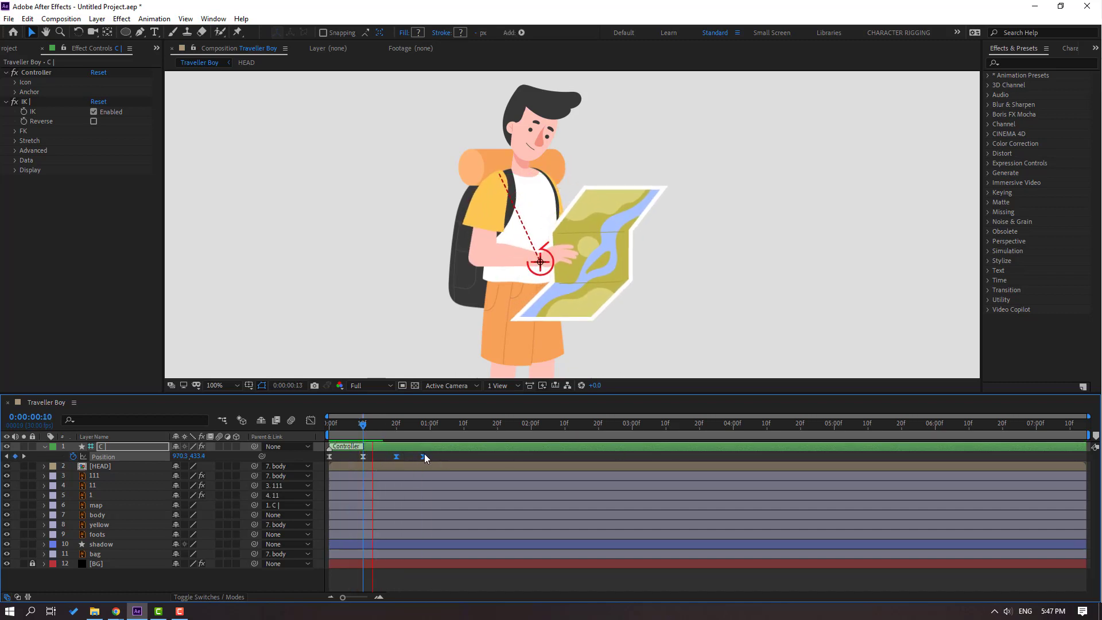
pyautogui.press('space')
pyautogui.click(445, 456)
pyautogui.press('space')
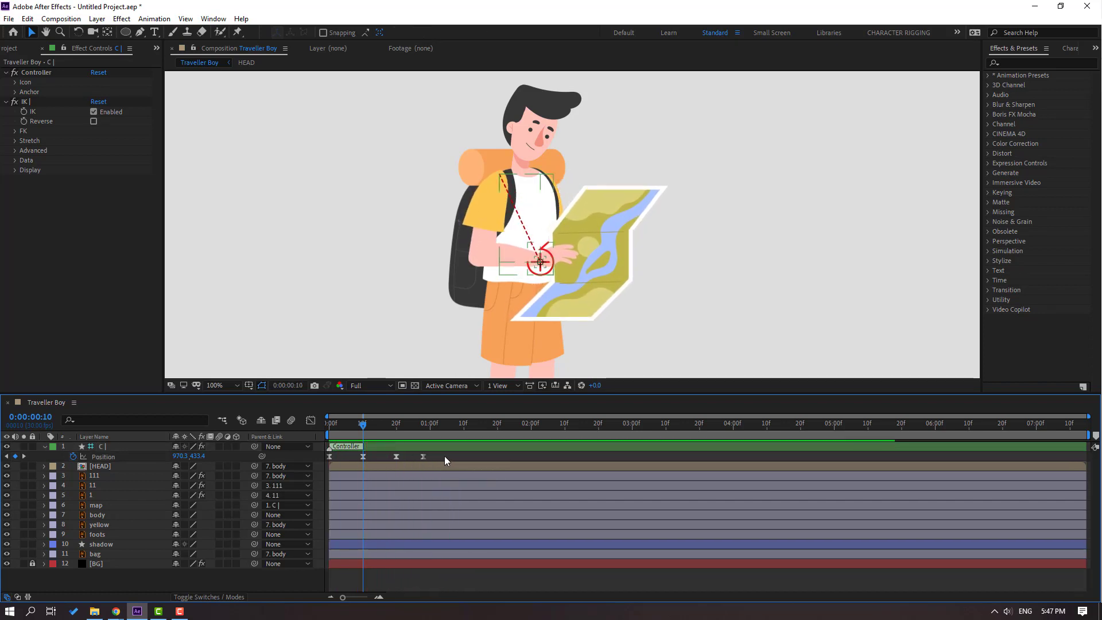
pyautogui.moveTo(444, 456); pyautogui.dragTo(404, 469)
pyautogui.click(459, 457)
pyautogui.press('space')
# - In the Graph Editor, lengthen the easing on both keyframes of the arm's raising move to give a sharp central speed peak
pyautogui.press('space')
pyautogui.click(310, 420)
pyautogui.hotkey('shift', 'F3')
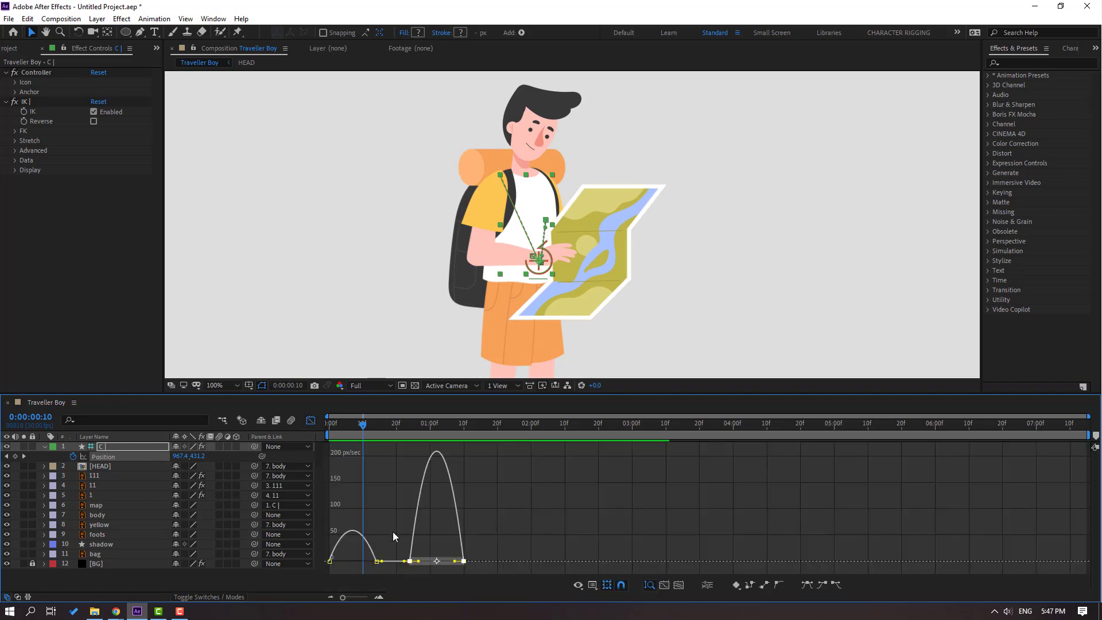
pyautogui.moveTo(442, 534); pyautogui.dragTo(443, 564)
pyautogui.press('space')
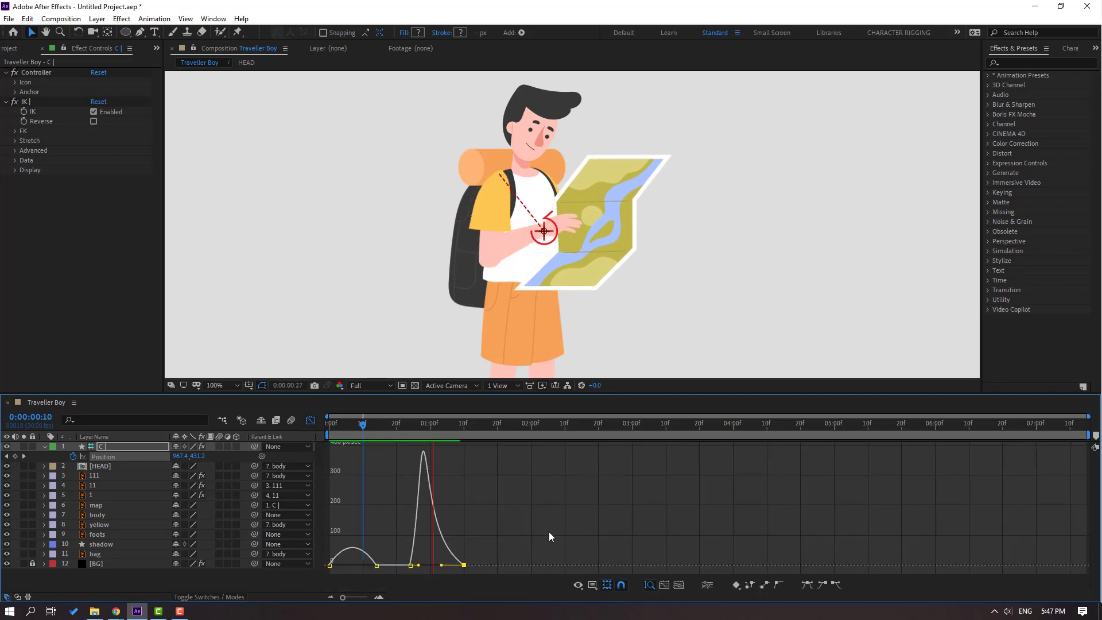
pyautogui.click(410, 565)
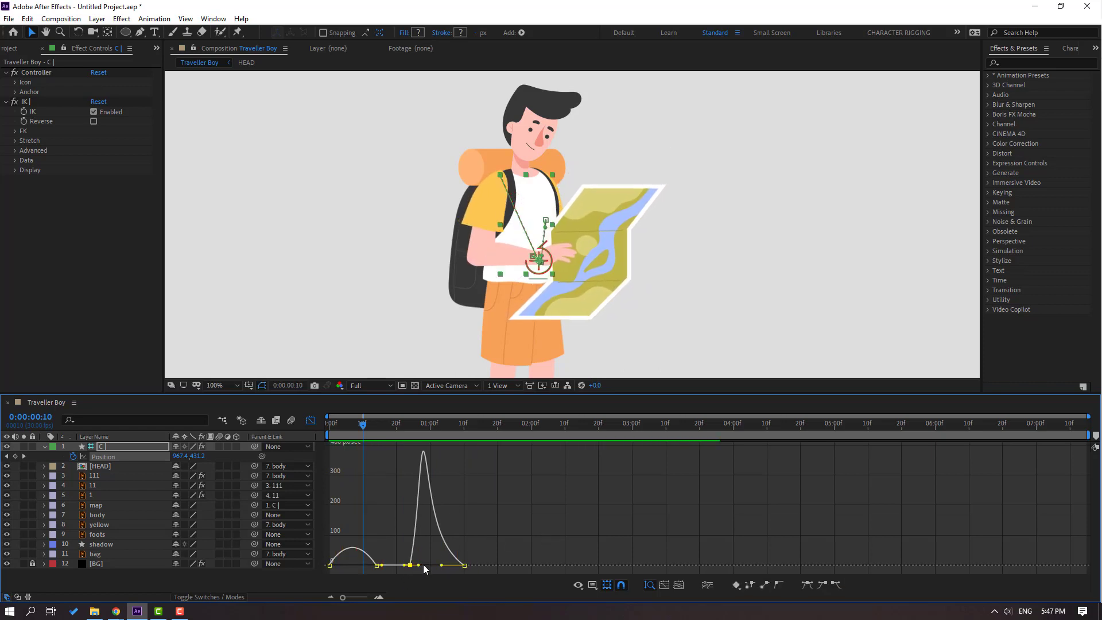
pyautogui.moveTo(419, 565); pyautogui.dragTo(445, 565)
# - Lengthen the easing of the controller's first move in the speed graph, preview the animation and close the Graph Editor
pyautogui.click(377, 565)
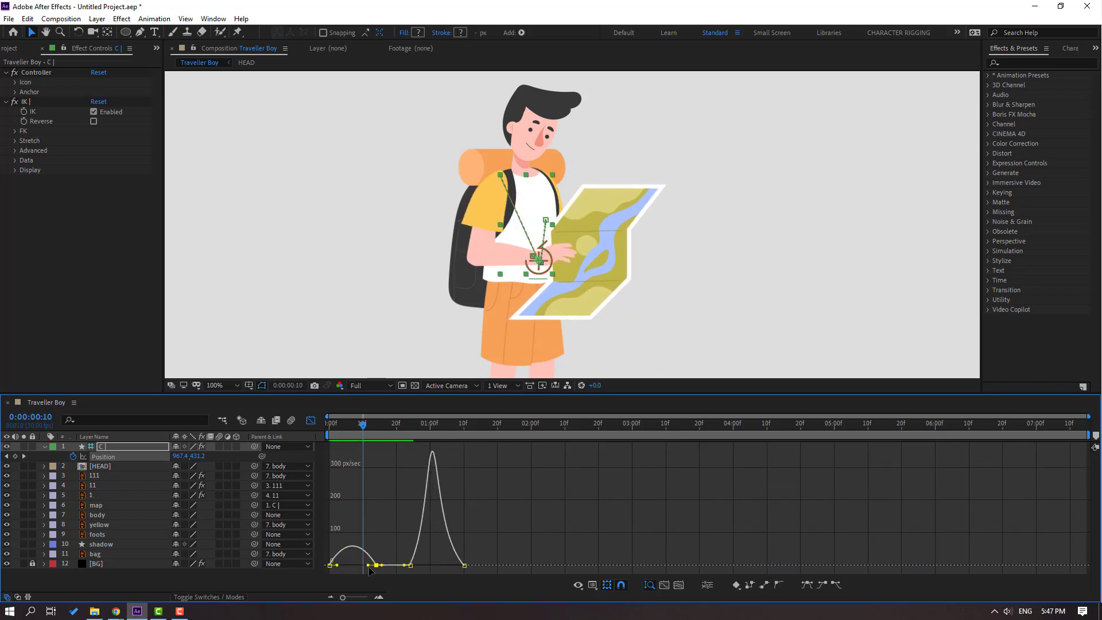
pyautogui.moveTo(368, 565); pyautogui.dragTo(343, 565)
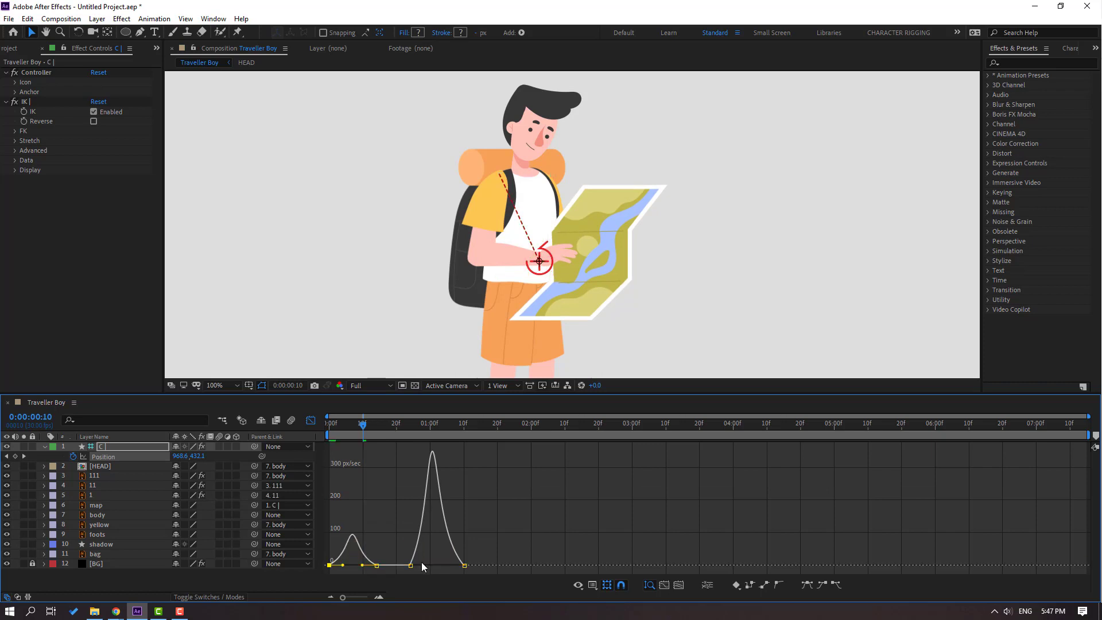
pyautogui.press('space')
pyautogui.press('space')
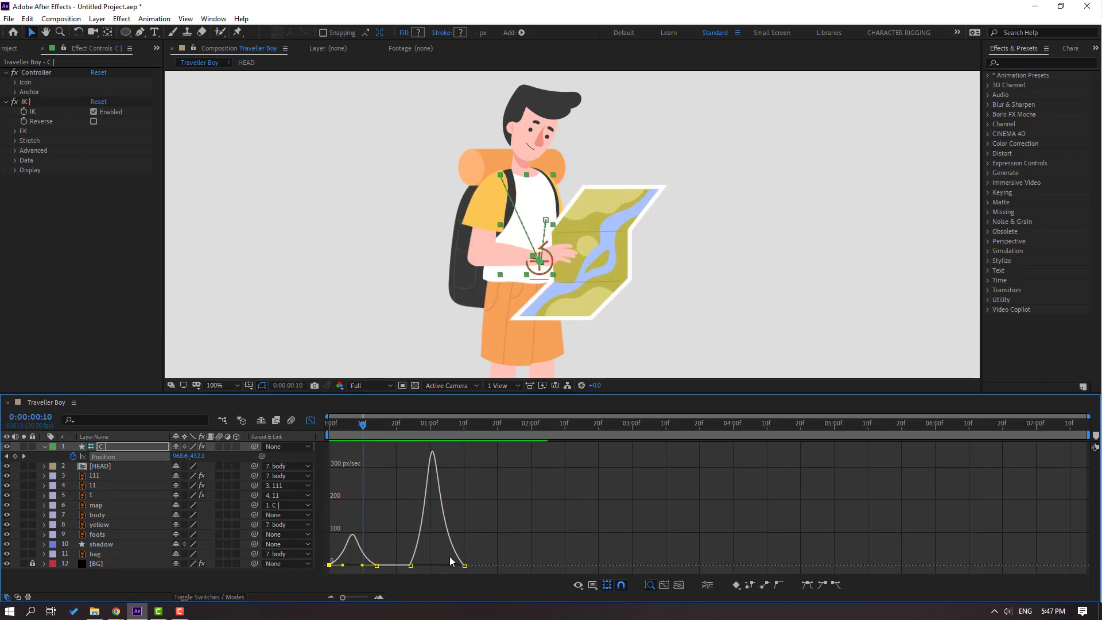
pyautogui.press('space')
pyautogui.click(313, 422)
# - Add a Rotation keyframe to the HEAD layer at 0:00:00:01
pyautogui.moveTo(390, 425); pyautogui.dragTo(317, 435)
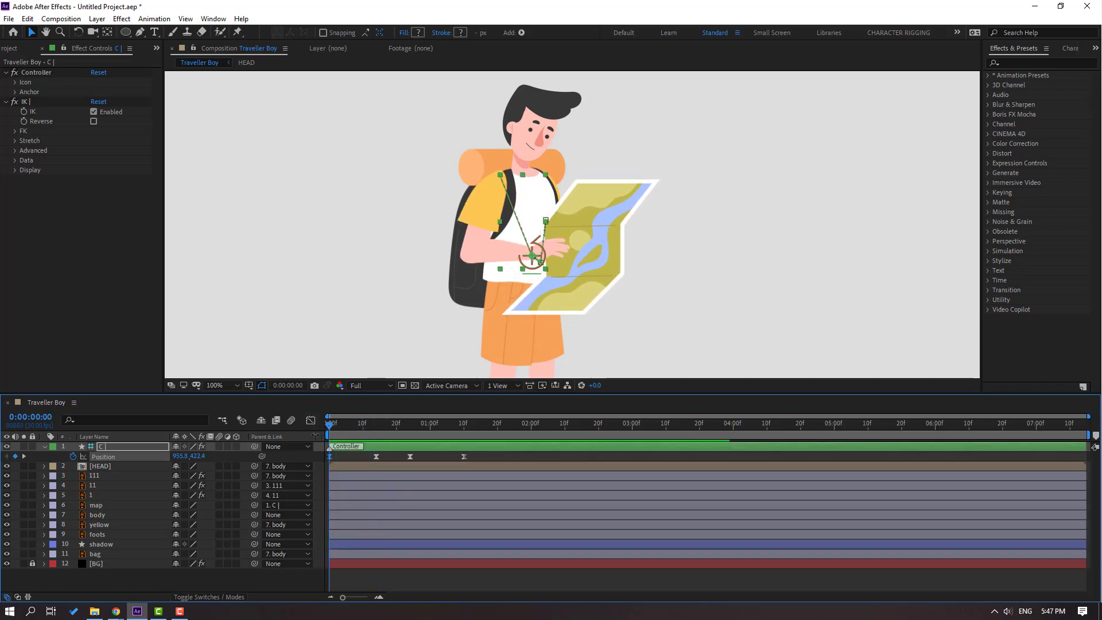
pyautogui.click(103, 466)
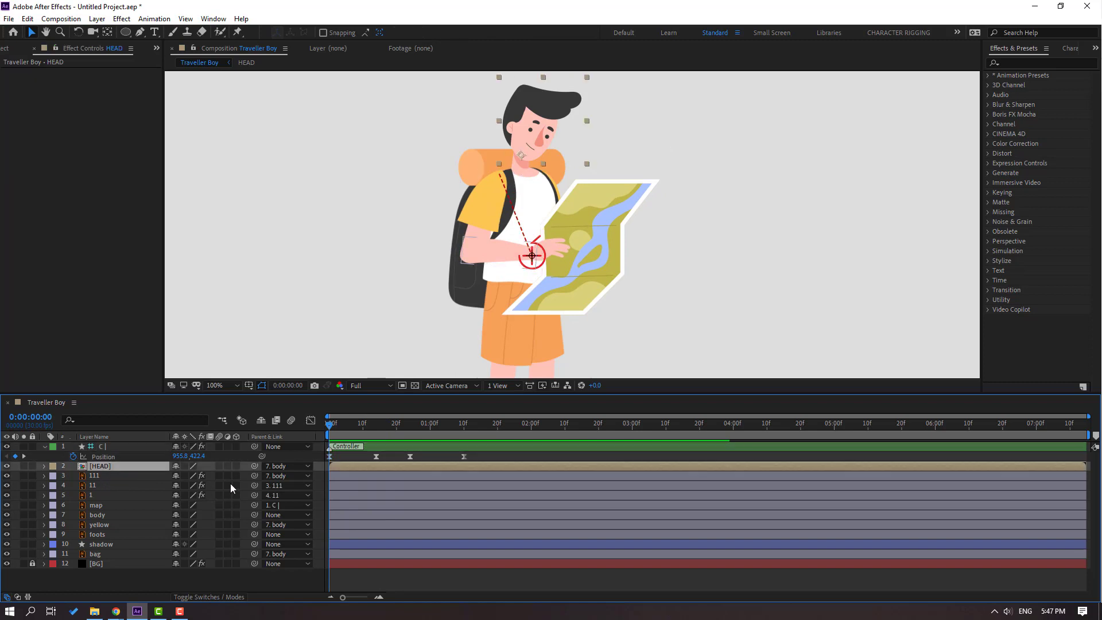
pyautogui.press('r')
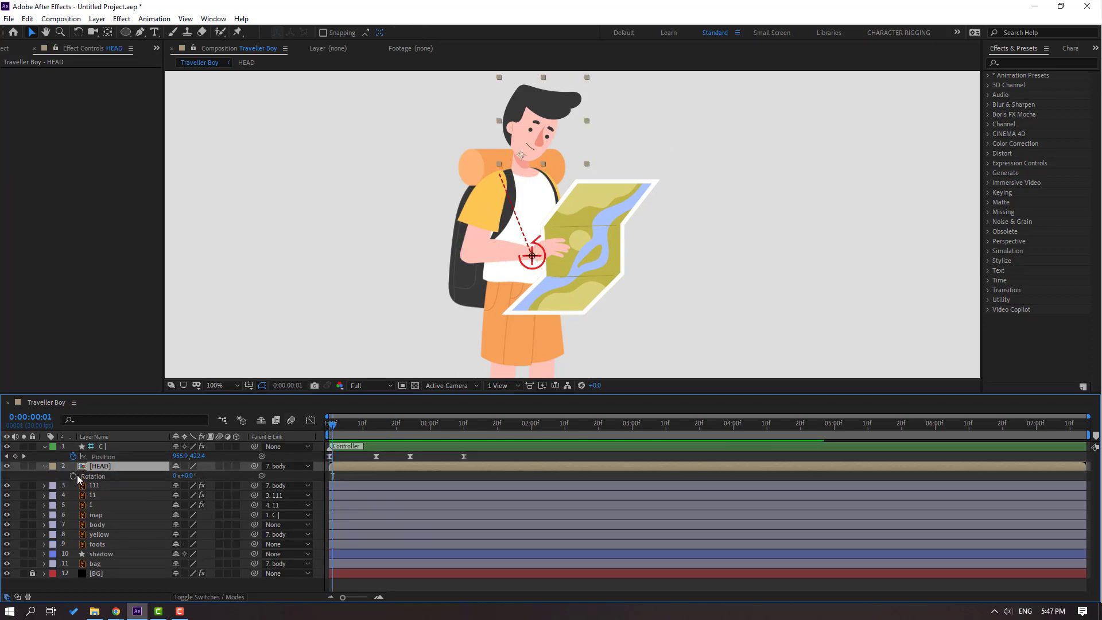
pyautogui.click(73, 476)
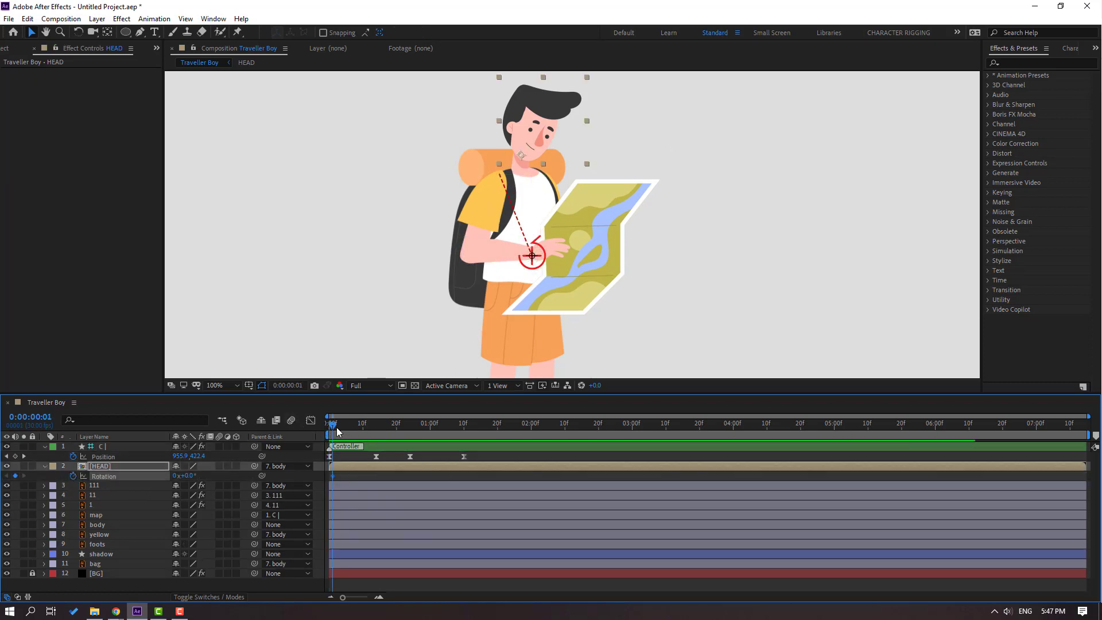
# - Set the HEAD layer's Rotation to 11° at 0:00:00:11 and to -18° at the 0:00:00:01 keyframe
pyautogui.moveTo(335, 430); pyautogui.dragTo(366, 425)
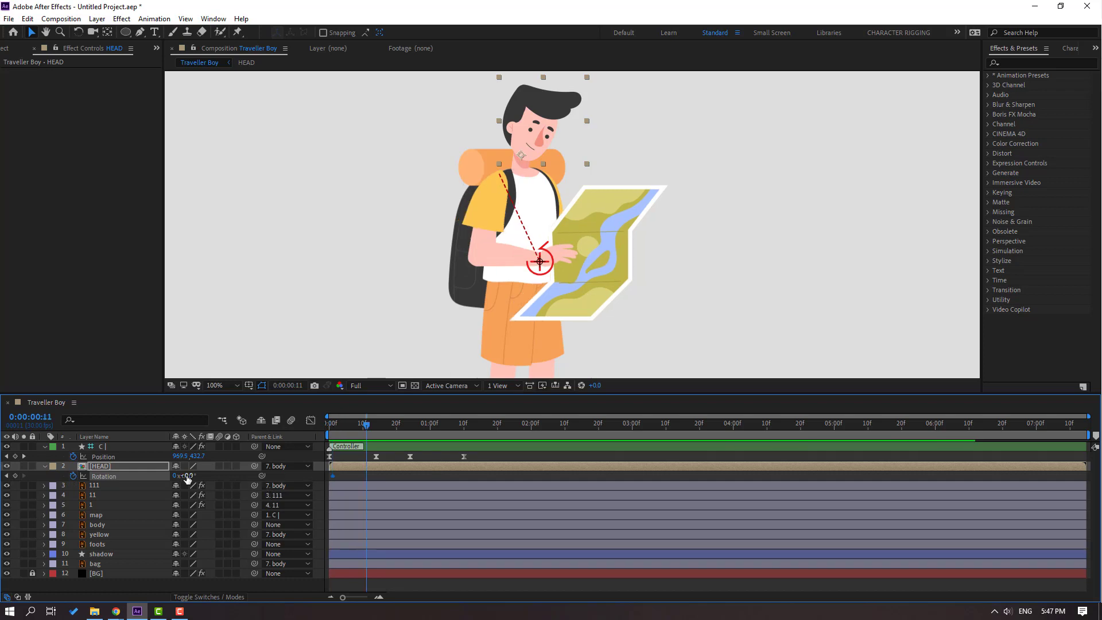
pyautogui.moveTo(194, 476); pyautogui.dragTo(196, 475)
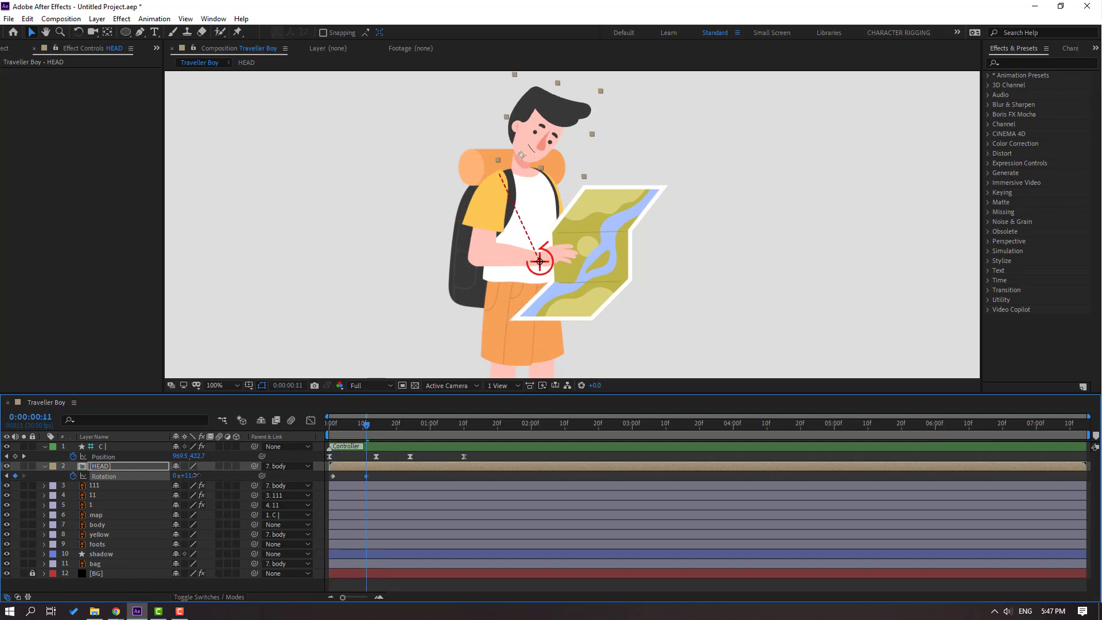
pyautogui.moveTo(358, 426); pyautogui.dragTo(329, 430)
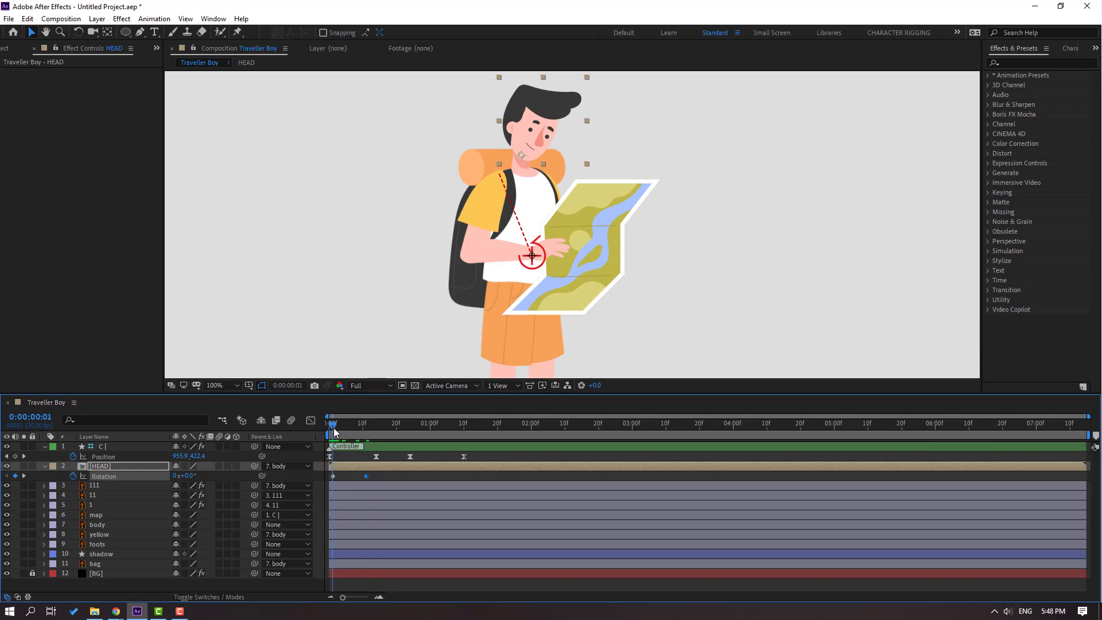
pyautogui.moveTo(185, 476); pyautogui.dragTo(180, 476)
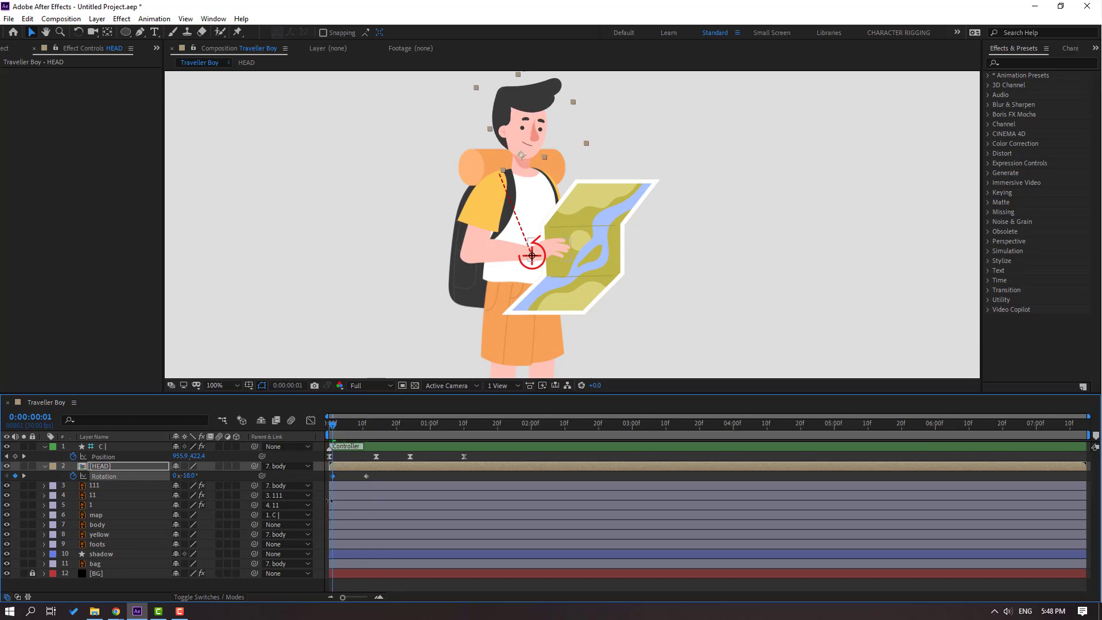
# - Apply Easy Ease to both Rotation keyframes of the HEAD layer and preview the animation
pyautogui.moveTo(384, 478); pyautogui.dragTo(332, 477)
pyautogui.rightClick(332, 477)
pyautogui.moveTo(367, 467)
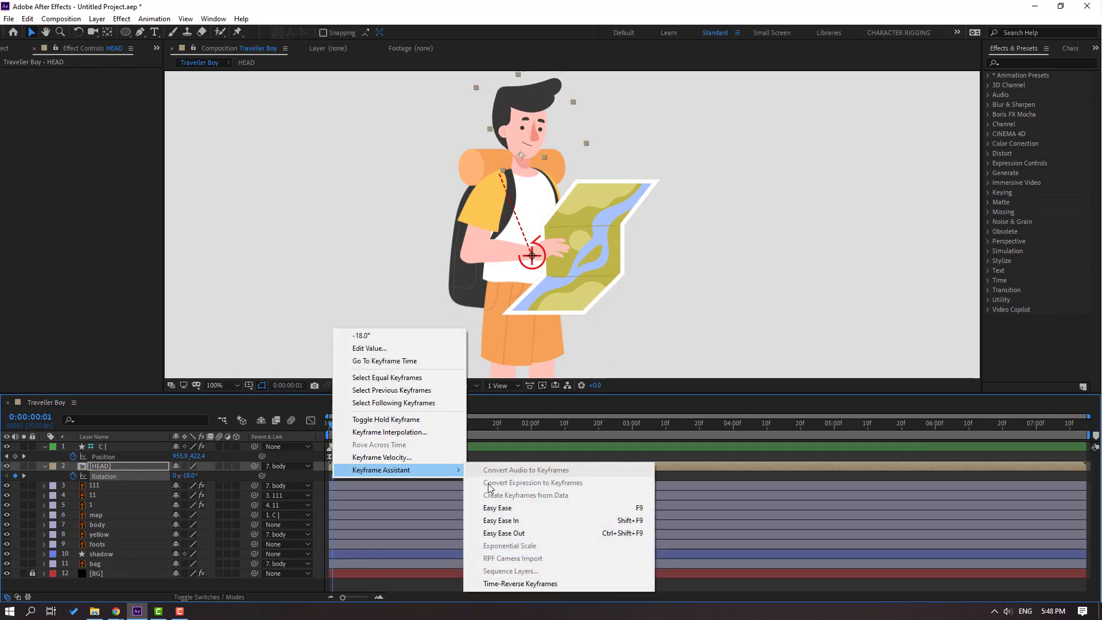
pyautogui.click(491, 507)
pyautogui.press('space')
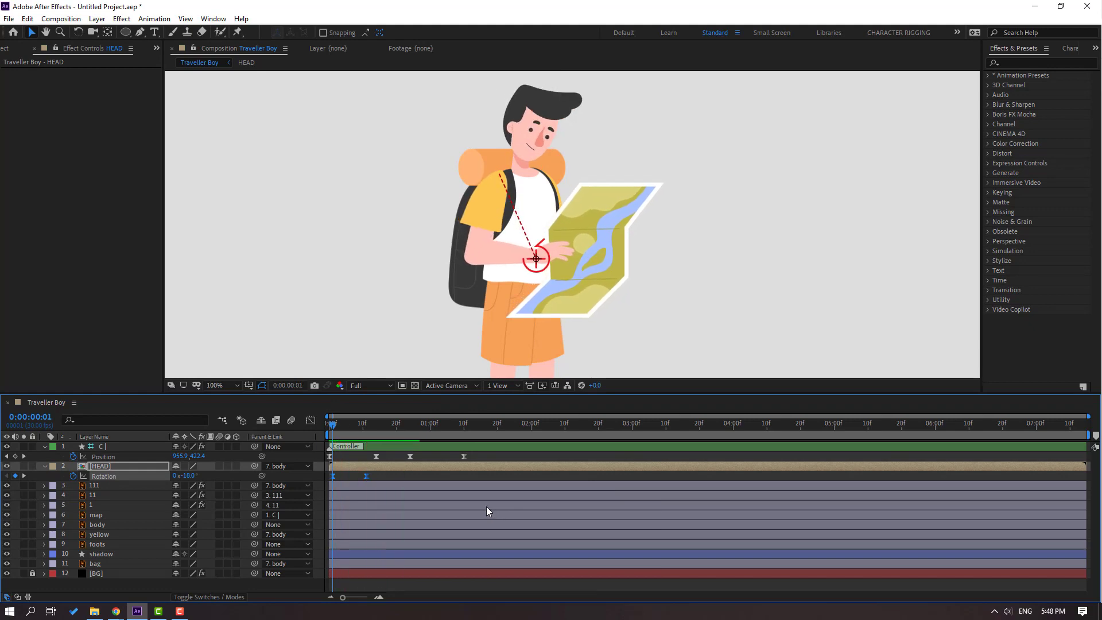
pyautogui.press('space')
# - Shift the pair of HEAD Rotation keyframes so that the first one sits at 0:00:00:24
pyautogui.click(381, 477)
pyautogui.moveTo(380, 476); pyautogui.dragTo(404, 477)
pyautogui.moveTo(378, 424); pyautogui.dragTo(432, 433)
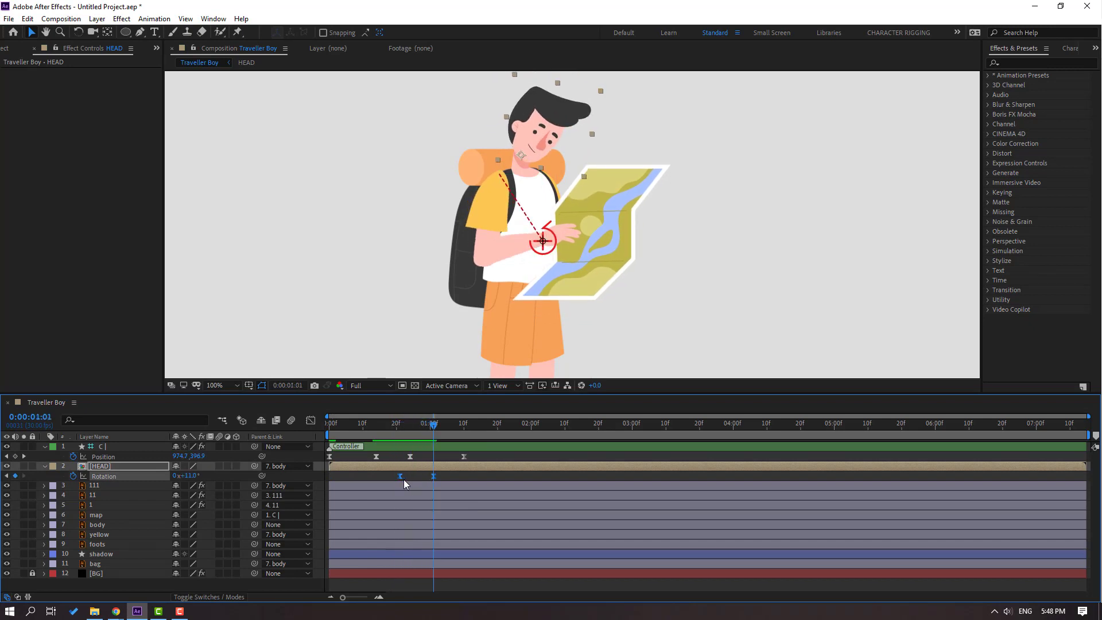
pyautogui.moveTo(404, 480); pyautogui.dragTo(425, 477)
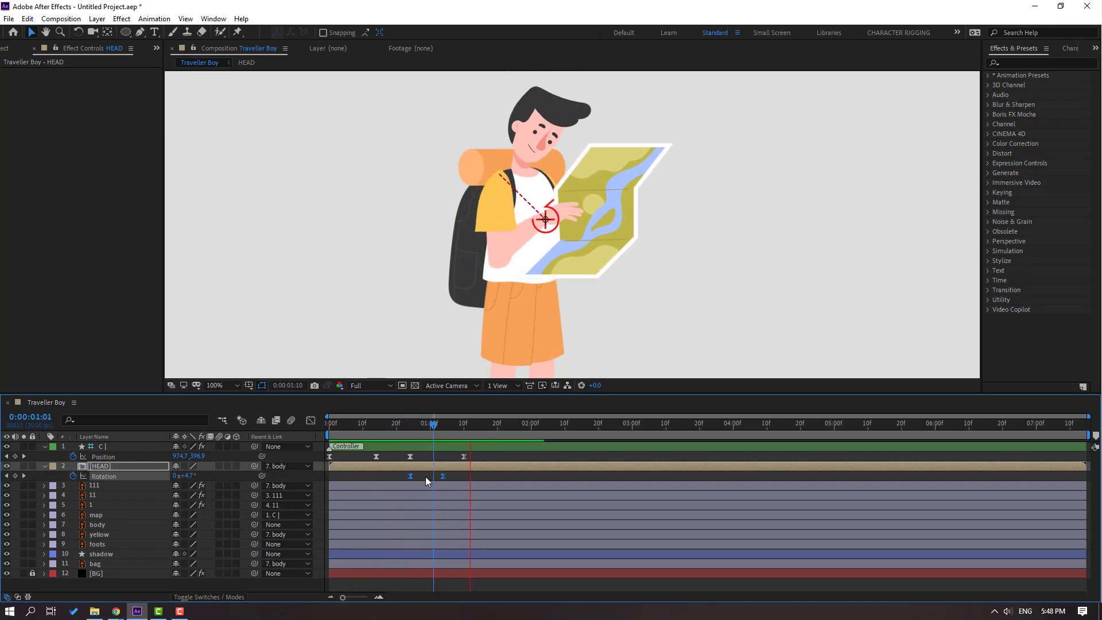
# - Keyframe the HEAD layer's Position at 0:00:00:24, and lower the head to 65.9, 25.0 at 0:00:00:29
pyautogui.moveTo(416, 424); pyautogui.dragTo(407, 426)
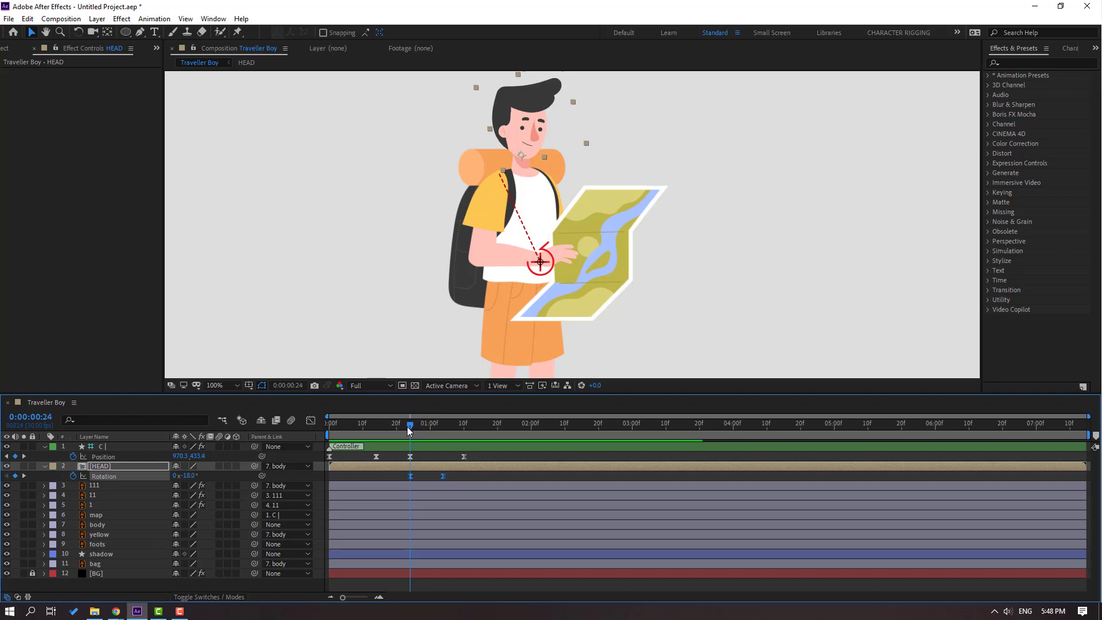
pyautogui.hotkey('shift', 'p')
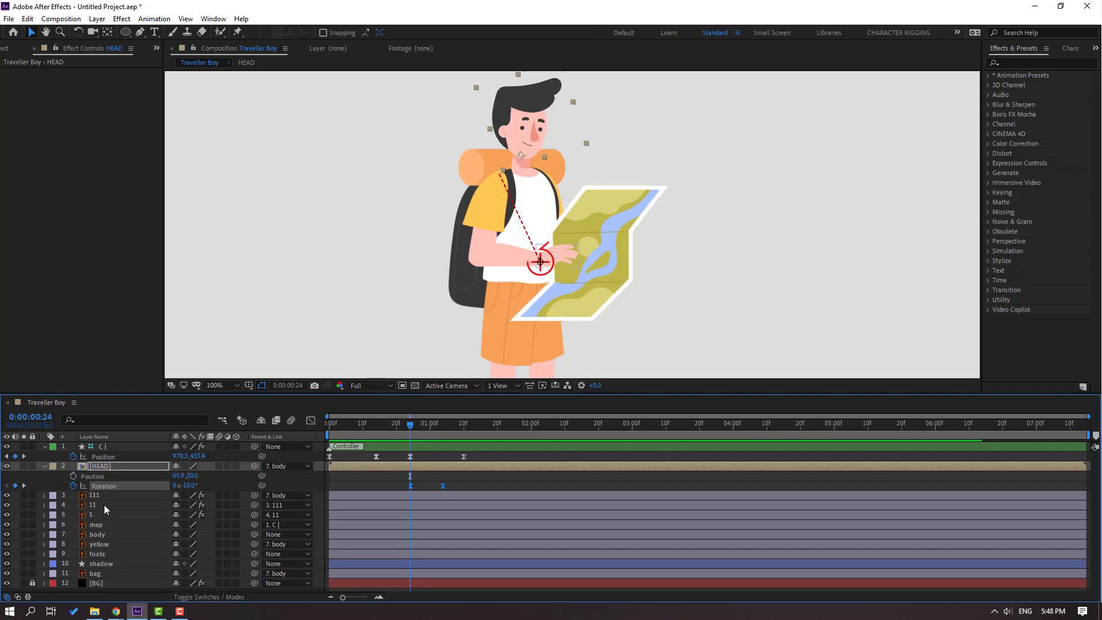
pyautogui.click(80, 477)
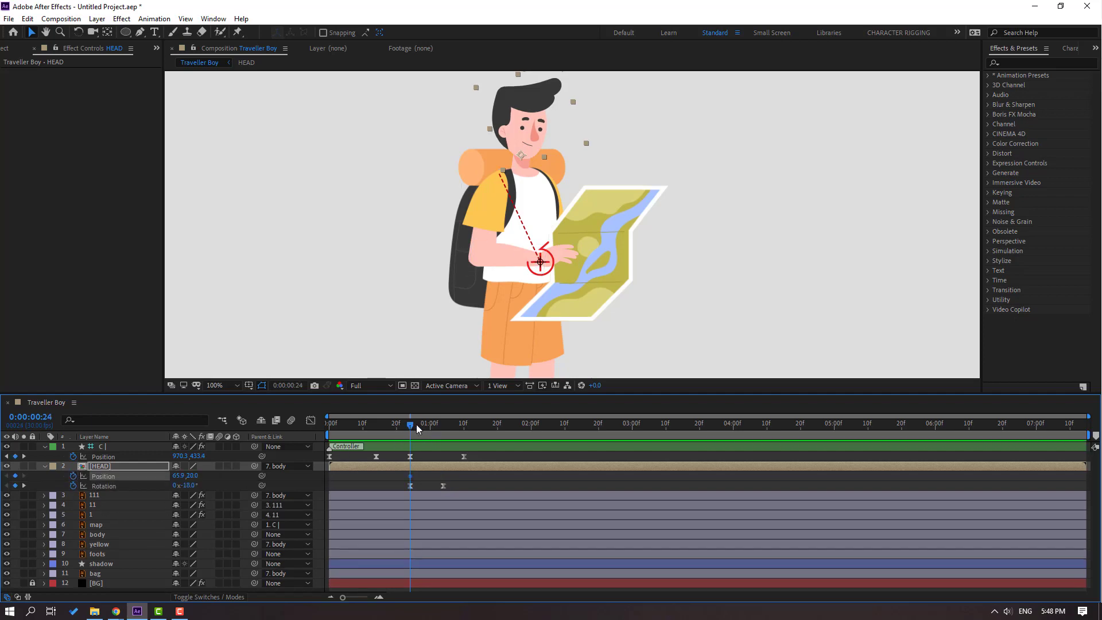
pyautogui.moveTo(416, 426); pyautogui.dragTo(426, 427)
pyautogui.press('Down')
pyautogui.press('Down')
pyautogui.press('Down')
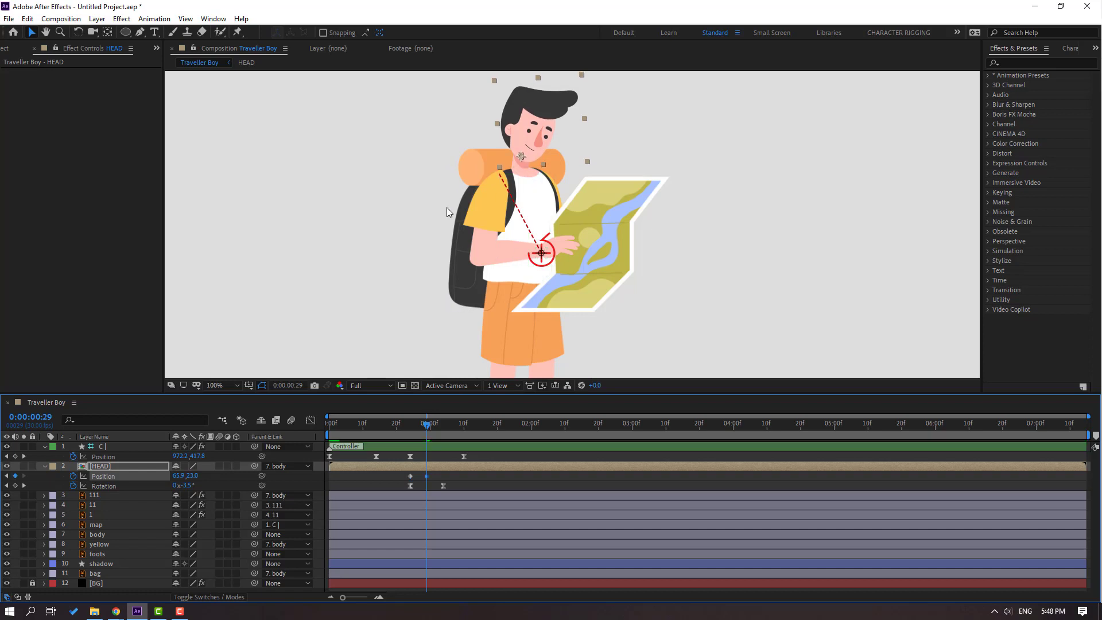
pyautogui.press('Down')
pyautogui.press('Down')
# - Raise the HEAD layer back to Position 65.9, 20.0 at 0:00:01:04
pyautogui.moveTo(428, 425); pyautogui.dragTo(442, 425)
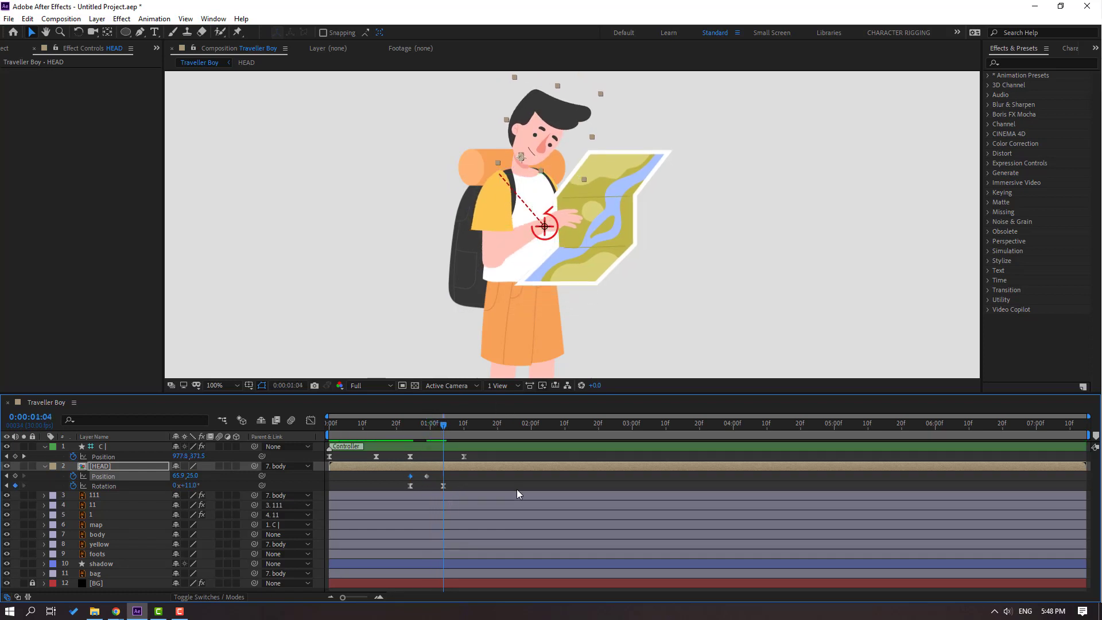
pyautogui.press('Up')
pyautogui.press('Up')
pyautogui.press('Up')
pyautogui.press('Up')
pyautogui.press('Up')
# - Apply Easy Ease to the three HEAD Position keyframes and preview the head's dip
pyautogui.moveTo(456, 477); pyautogui.dragTo(402, 476)
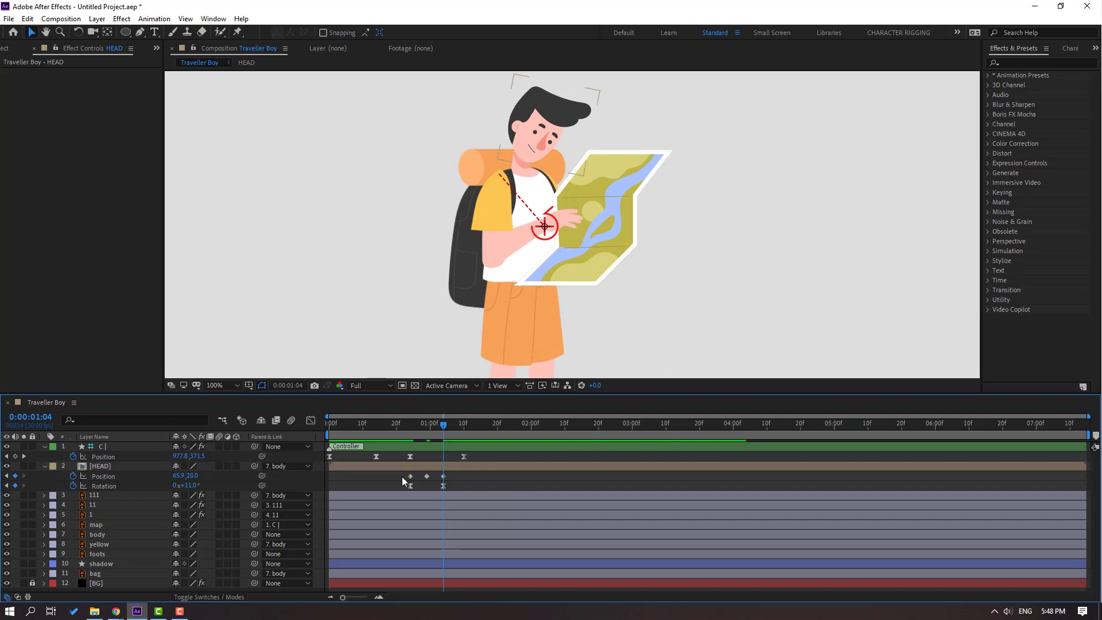
pyautogui.rightClick(411, 481)
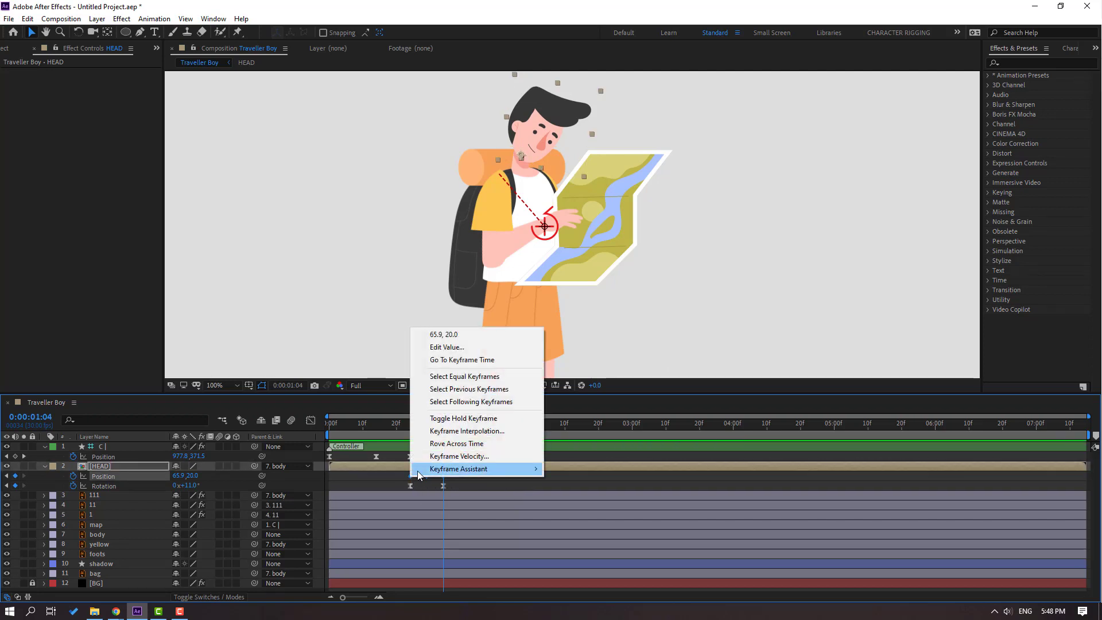
pyautogui.moveTo(476, 466)
pyautogui.click(570, 507)
pyautogui.press('space')
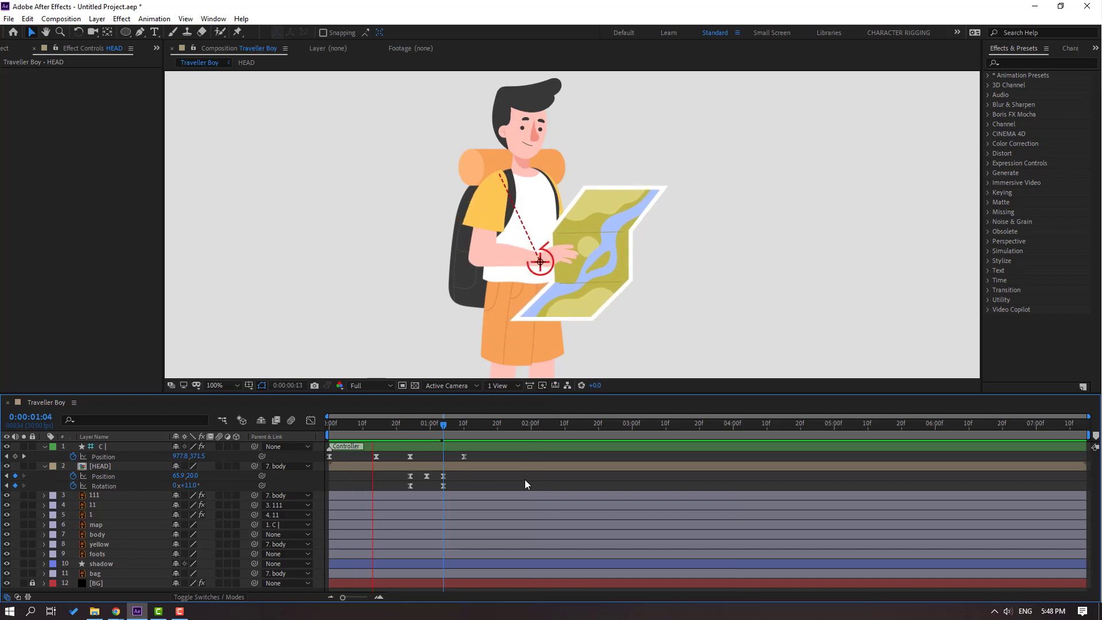
pyautogui.press('space')
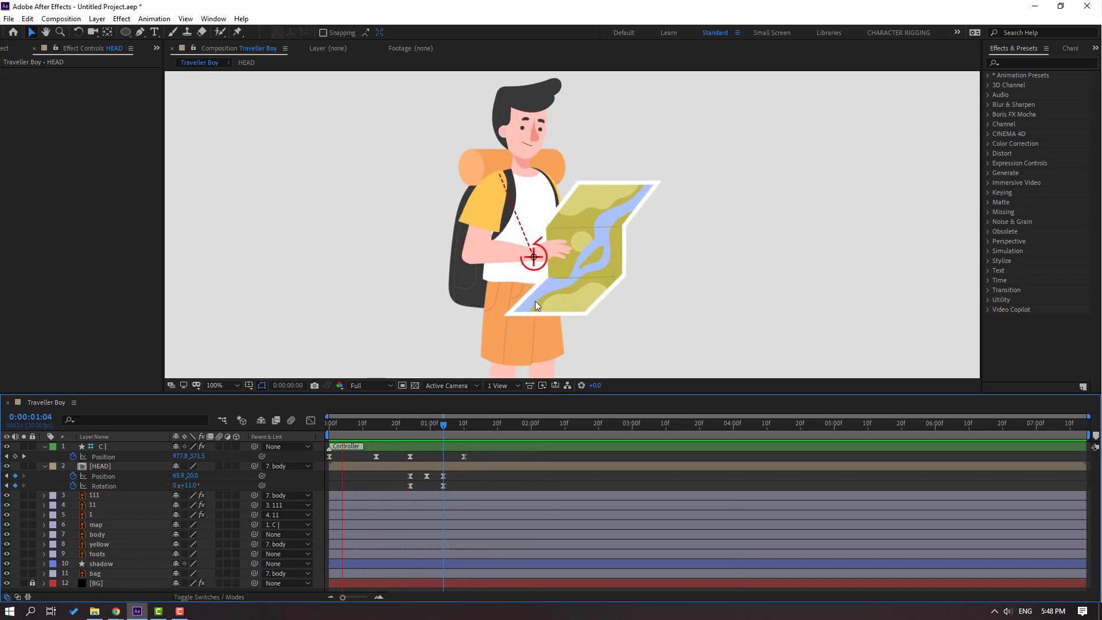
pyautogui.scroll(-2, 517, 302)
pyautogui.press('space')
pyautogui.press('space')
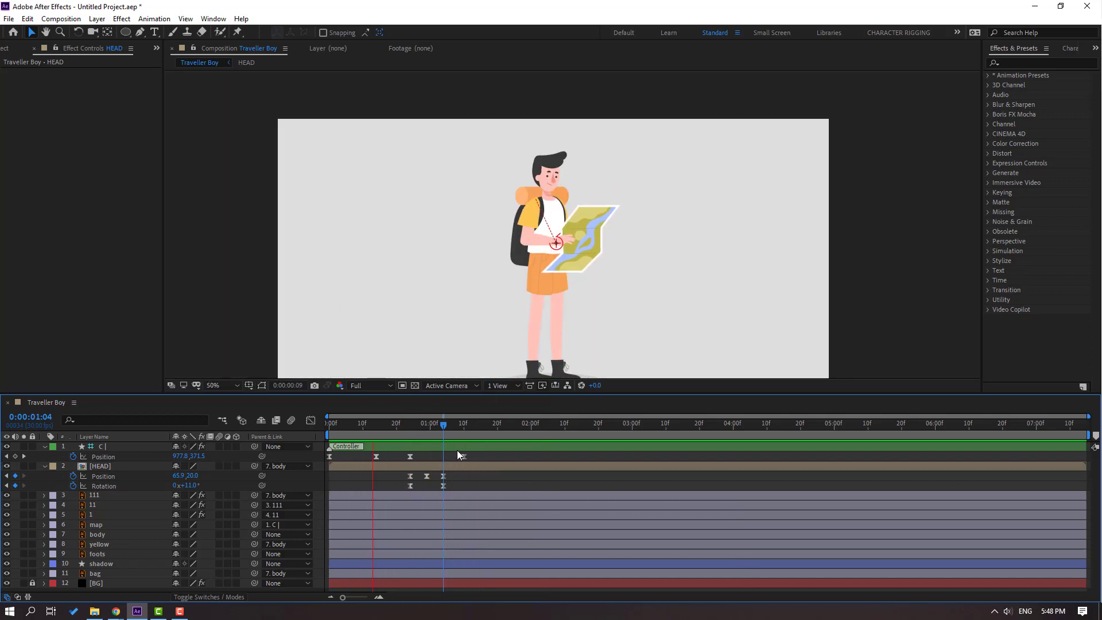
pyautogui.press('space')
pyautogui.press('space')
pyautogui.press('space')
# - Set the HEAD layer's Rotation keyframe at 0:00:01:04 to 6° and preview the animation
pyautogui.click(443, 486)
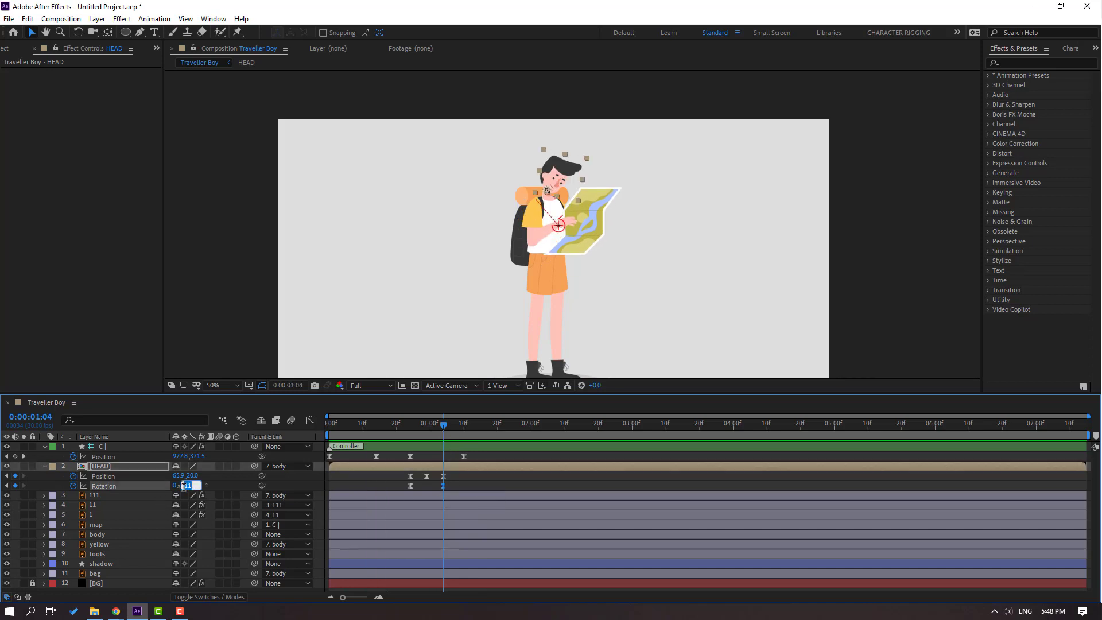
pyautogui.write('6')
pyautogui.press('Return')
pyautogui.press('space')
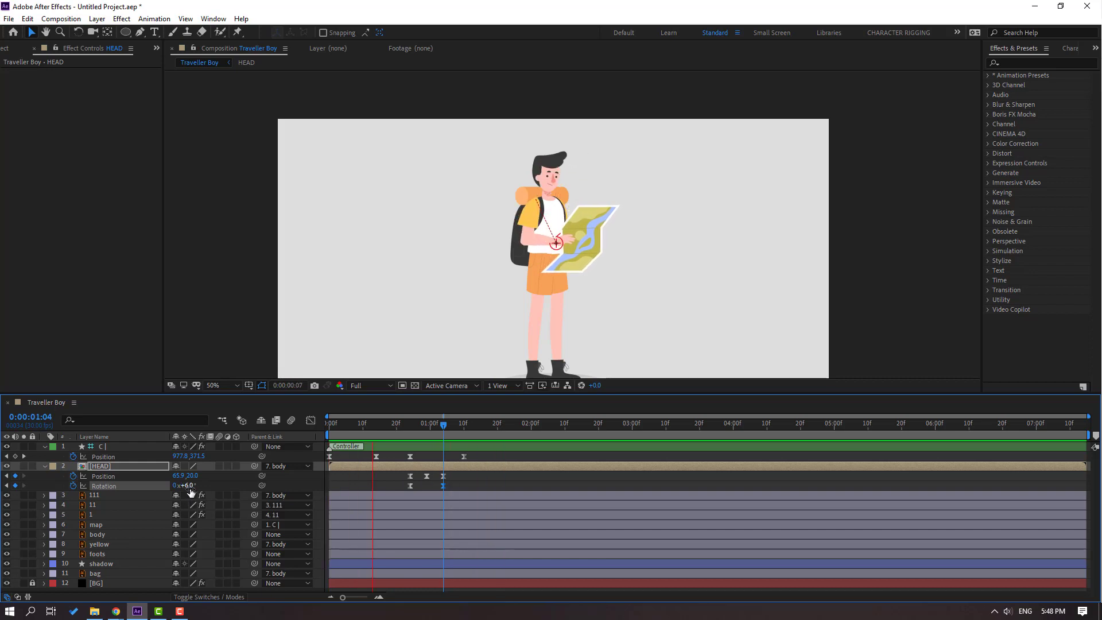
# - Add HEAD Rotation keyframes of -18° at 0:00:00:14 and -29° at 0:00:00:03
pyautogui.click(415, 431)
pyautogui.moveTo(419, 429); pyautogui.dragTo(380, 434)
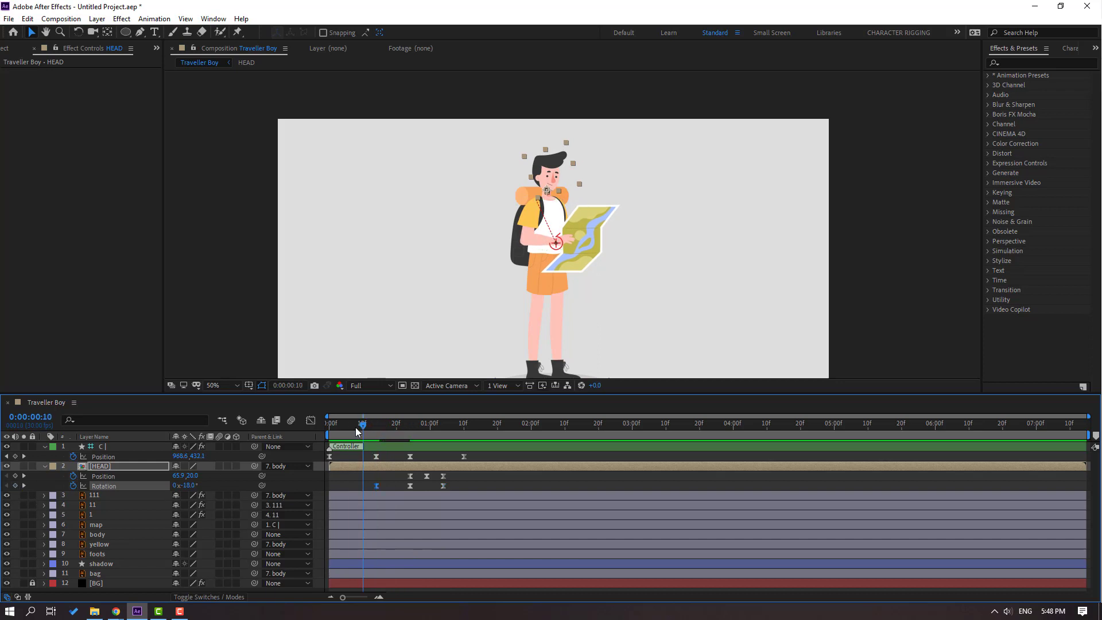
pyautogui.moveTo(357, 431); pyautogui.dragTo(340, 432)
pyautogui.scroll(1, 637, 178)
pyautogui.moveTo(647, 170); pyautogui.dragTo(650, 226)
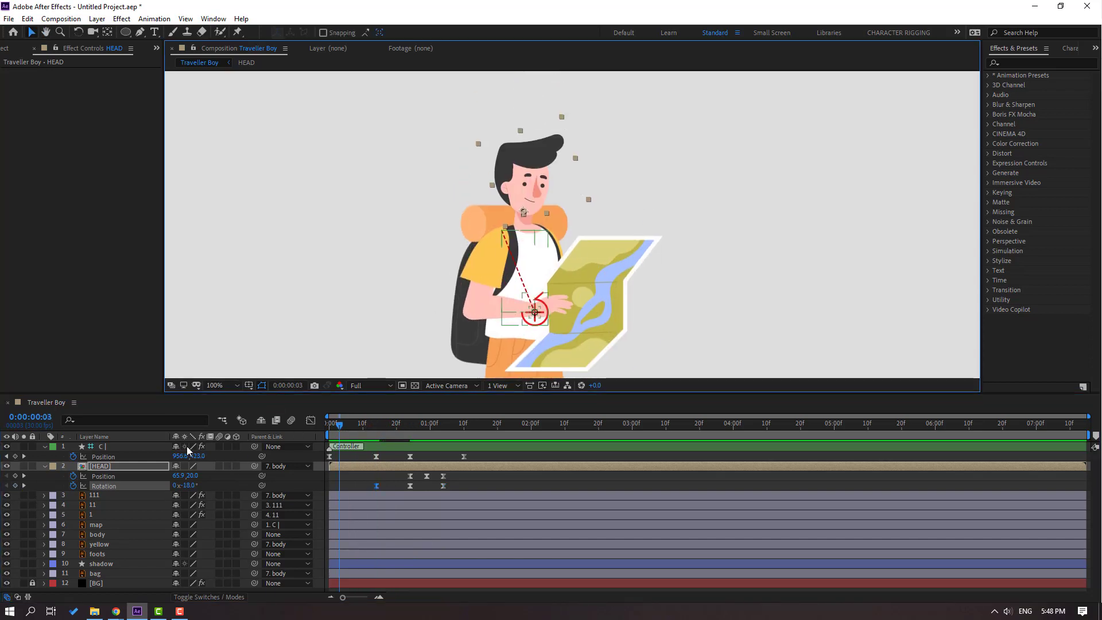
pyautogui.moveTo(186, 486); pyautogui.dragTo(179, 485)
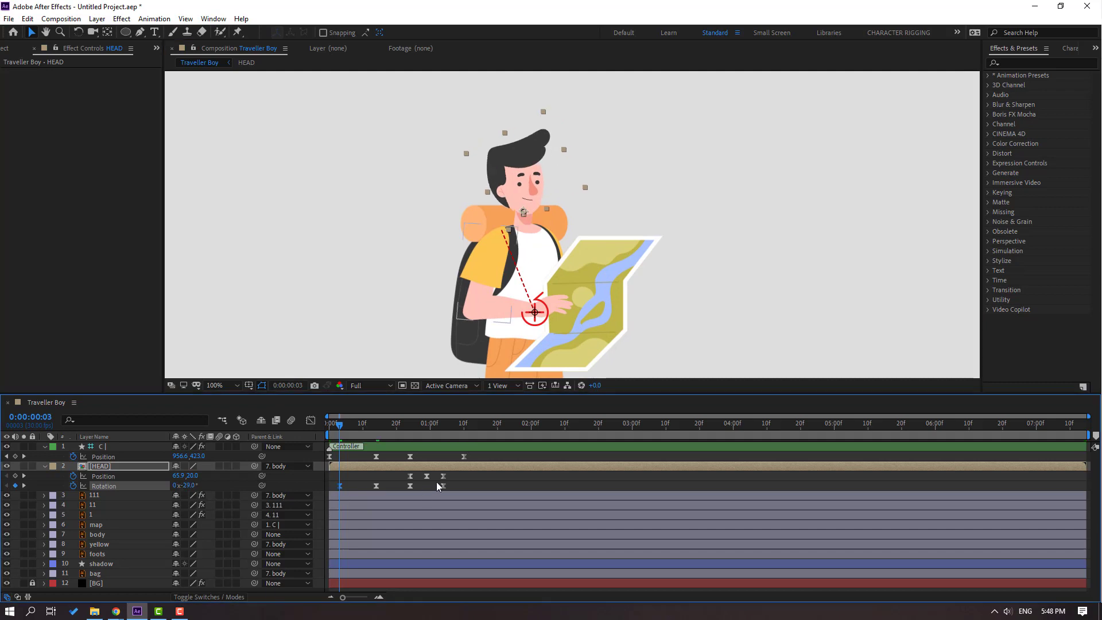
# - Copy the three HEAD Position keyframes to 0:00:00:03 and preview the repeated dip
pyautogui.moveTo(450, 480); pyautogui.dragTo(400, 473)
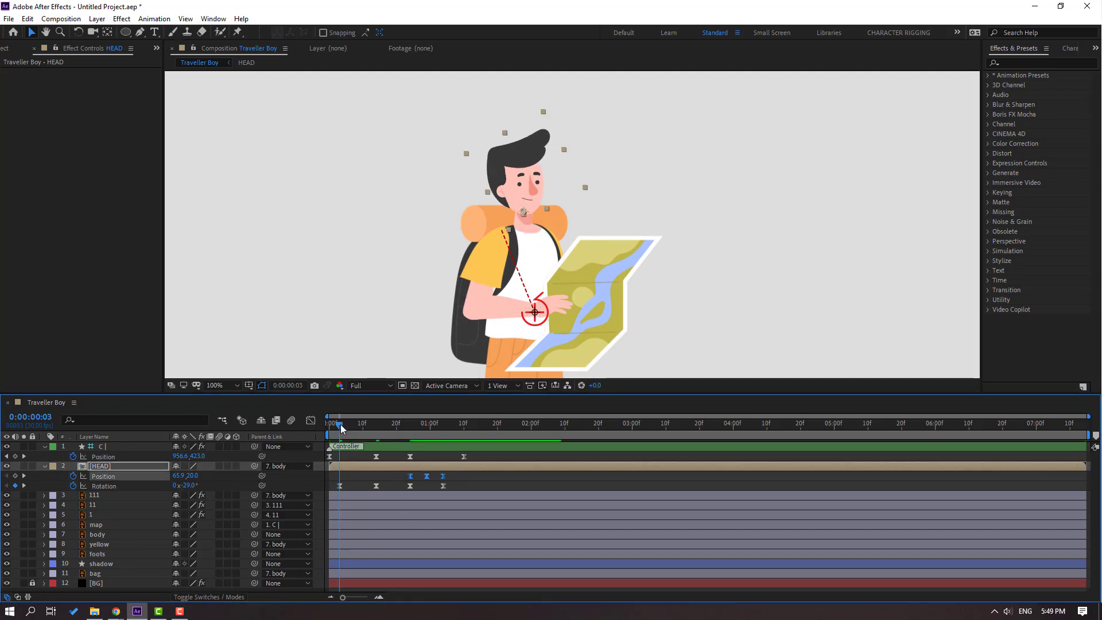
pyautogui.press('space')
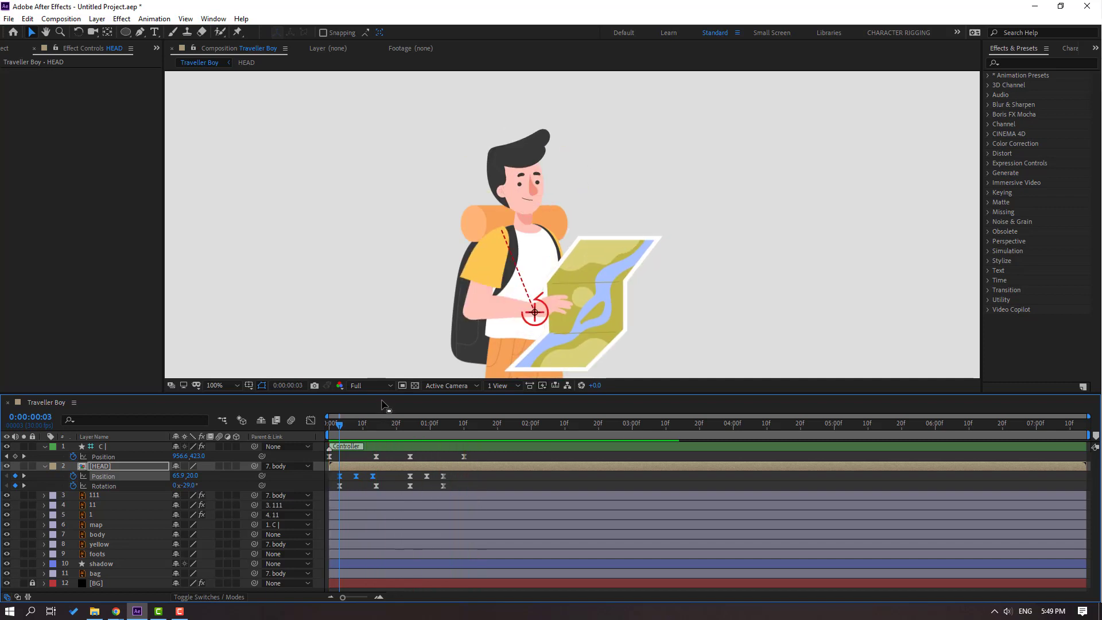
pyautogui.scroll(-1, 526, 329)
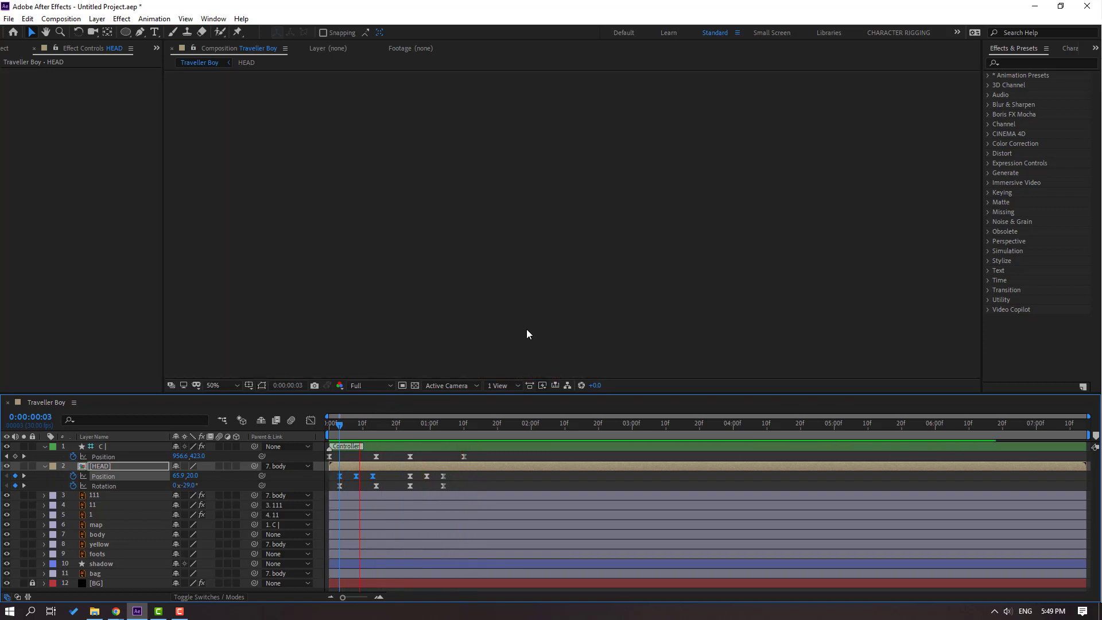
# - Keyframe the body layer's Rotation at 0° at 0:00:00:02 and -2° at 0:00:00:14, and preview it
pyautogui.moveTo(448, 425); pyautogui.dragTo(266, 453)
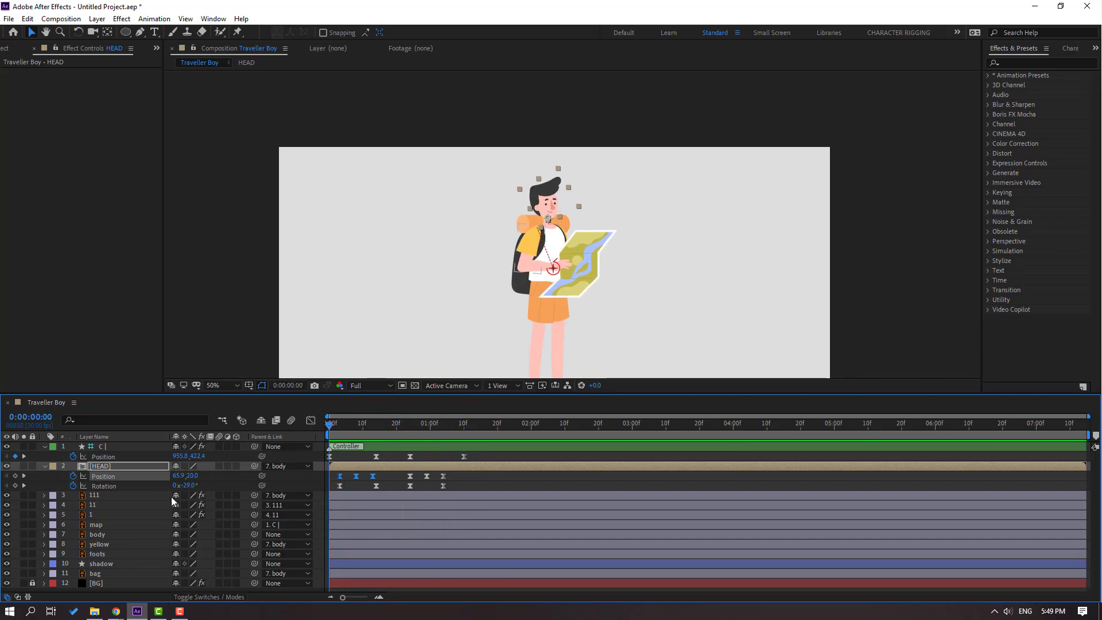
pyautogui.click(99, 535)
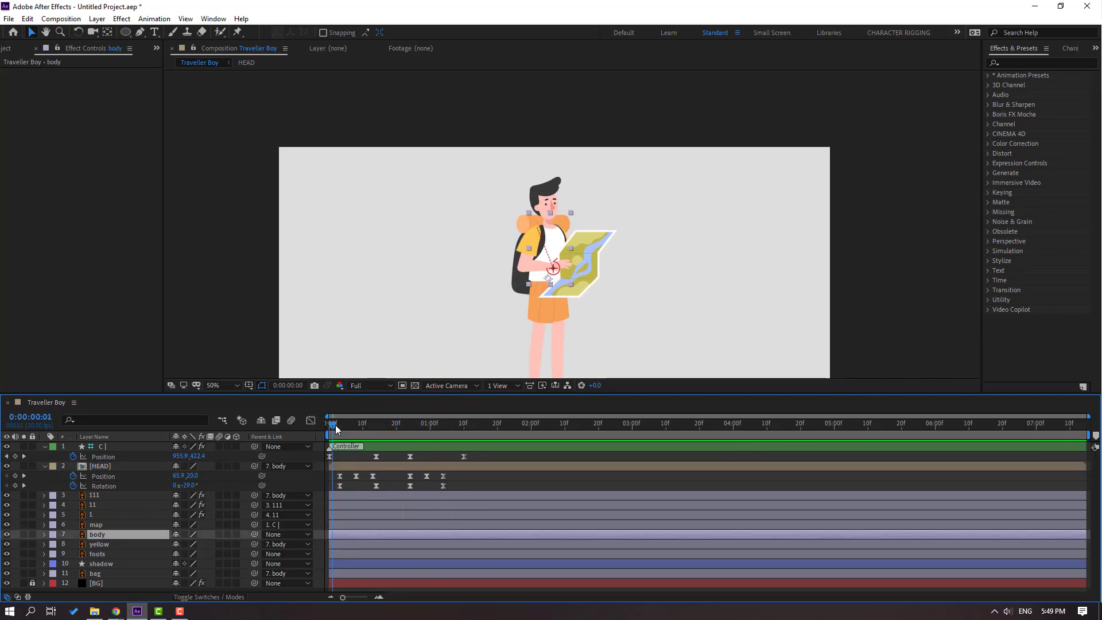
pyautogui.press('r')
pyautogui.click(73, 544)
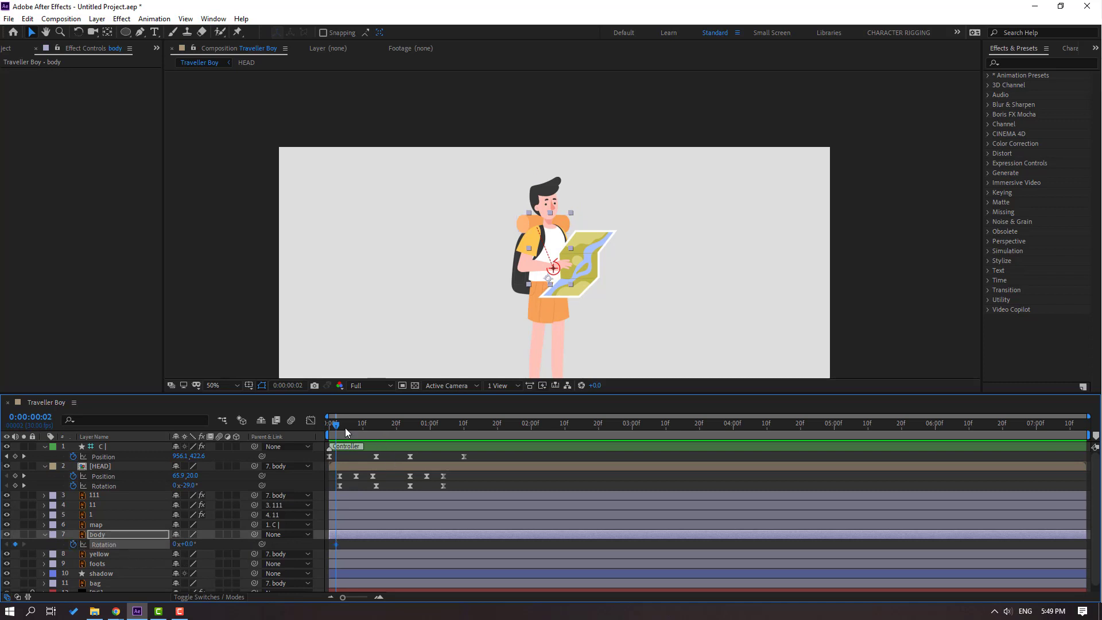
pyautogui.moveTo(345, 428); pyautogui.dragTo(376, 428)
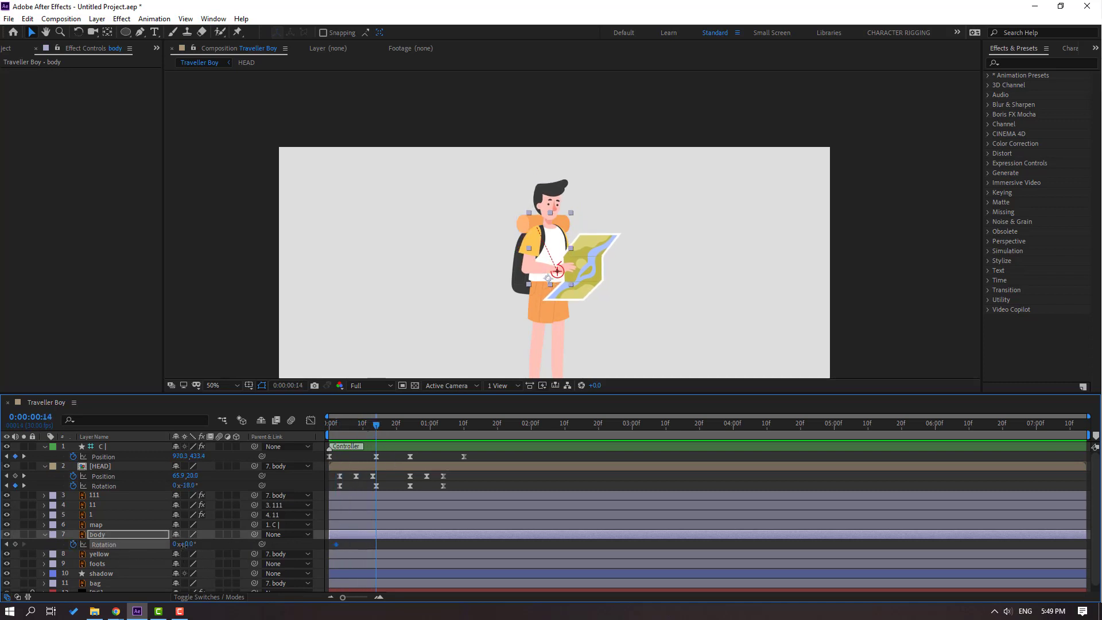
pyautogui.press('Return')
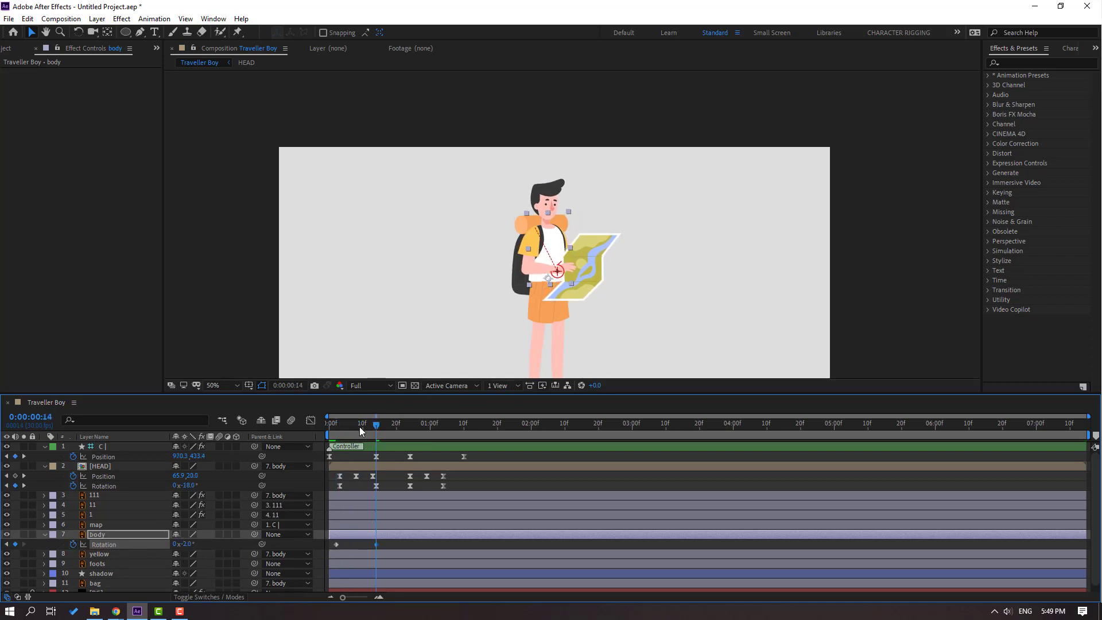
pyautogui.moveTo(360, 428); pyautogui.dragTo(324, 432)
pyautogui.press('space')
pyautogui.press('space')
# - Hold the body layer's Rotation at -2° with a keyframe at 0:00:00:24 and set it to 3° at 0:00:01:04
pyautogui.moveTo(428, 426); pyautogui.dragTo(445, 428)
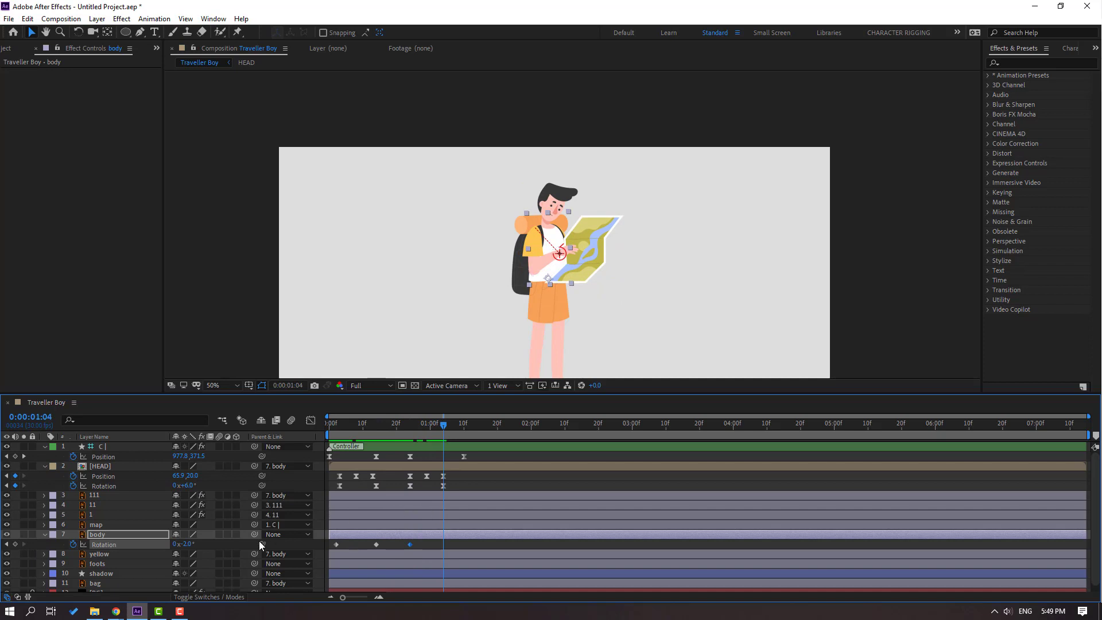
pyautogui.write('3')
pyautogui.press('Return')
# - Apply Easy Ease to all four body Rotation keyframes and preview the animation
pyautogui.moveTo(455, 544); pyautogui.dragTo(322, 552)
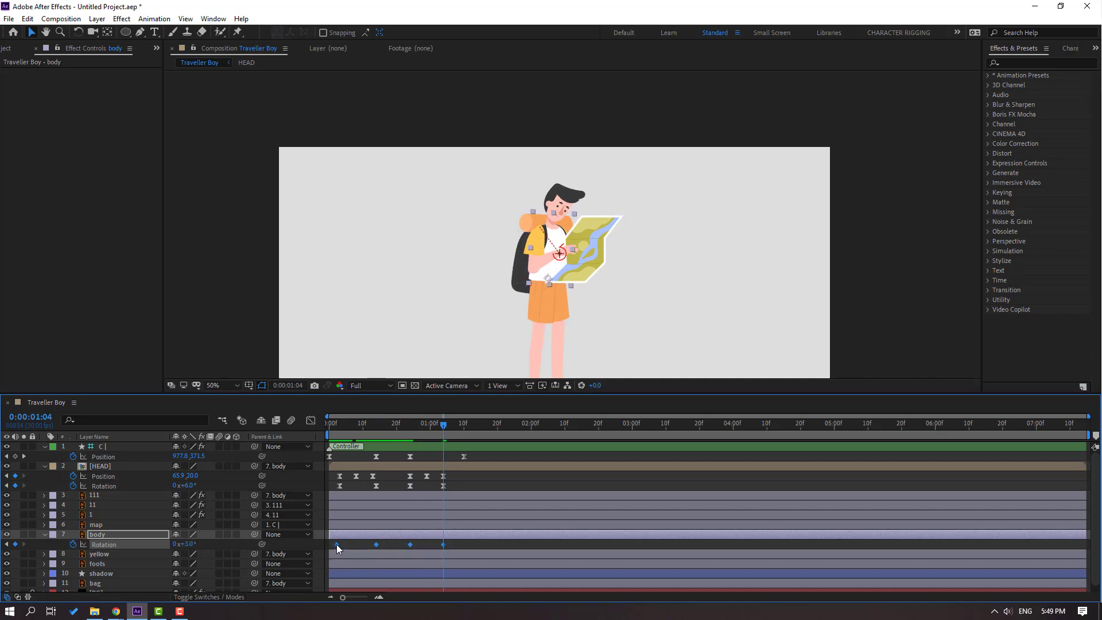
pyautogui.rightClick(337, 544)
pyautogui.moveTo(376, 536)
pyautogui.click(519, 462)
pyautogui.press('space')
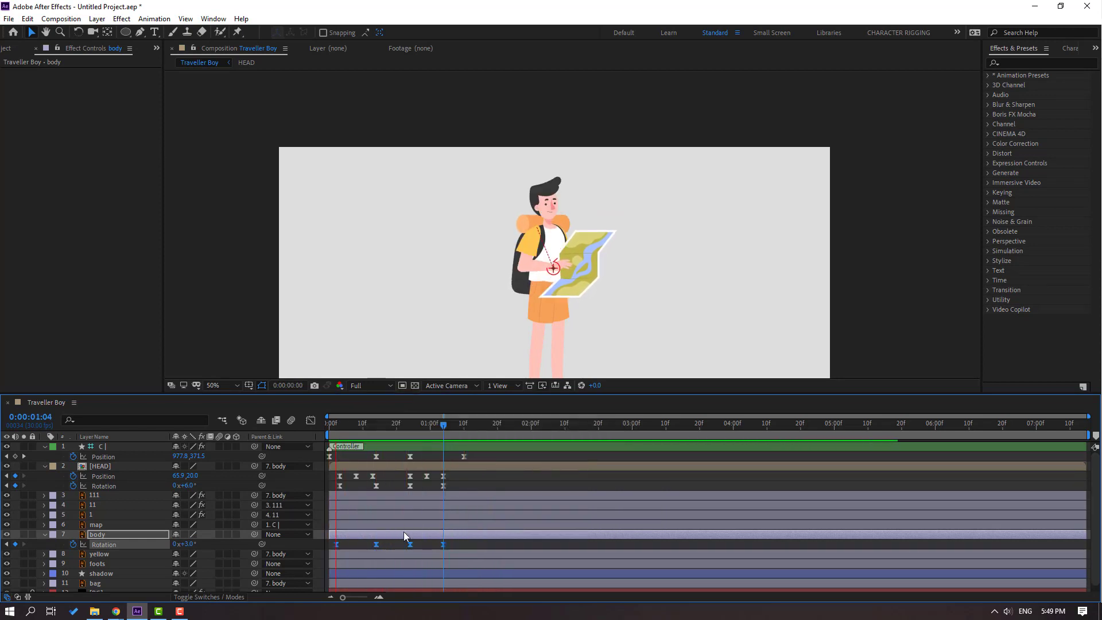
pyautogui.press('space')
# - Keyframe the body layer's Position at 0:00:00:02 and lower the body to 936.6, 465.0 at 0:00:00:09
pyautogui.moveTo(418, 428); pyautogui.dragTo(336, 432)
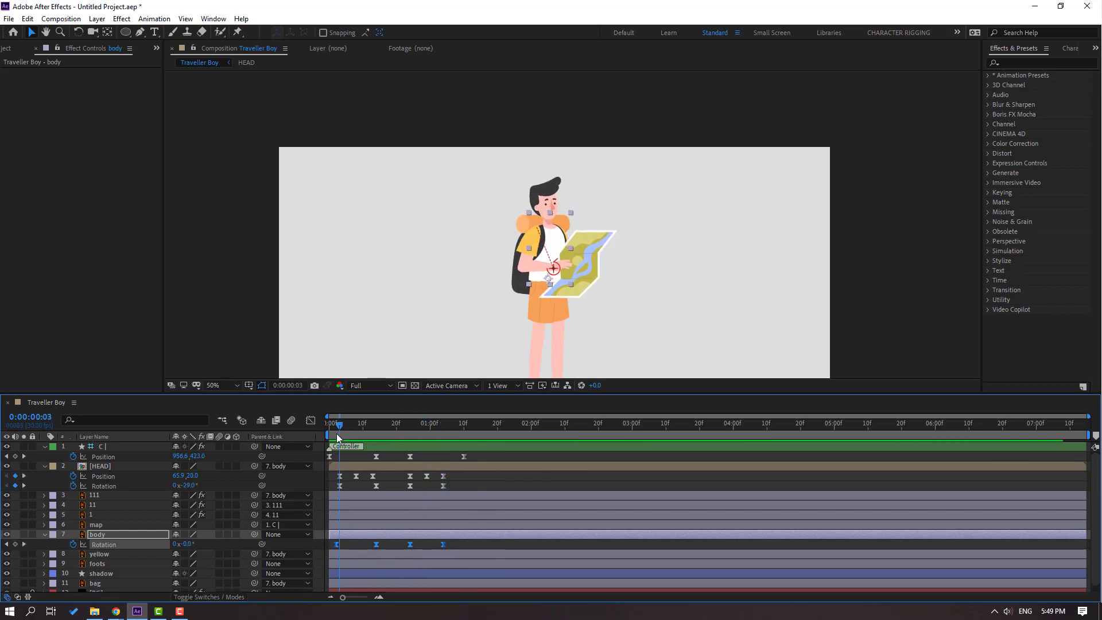
pyautogui.click(106, 536)
pyautogui.hotkey('shift', 'p')
pyautogui.click(72, 544)
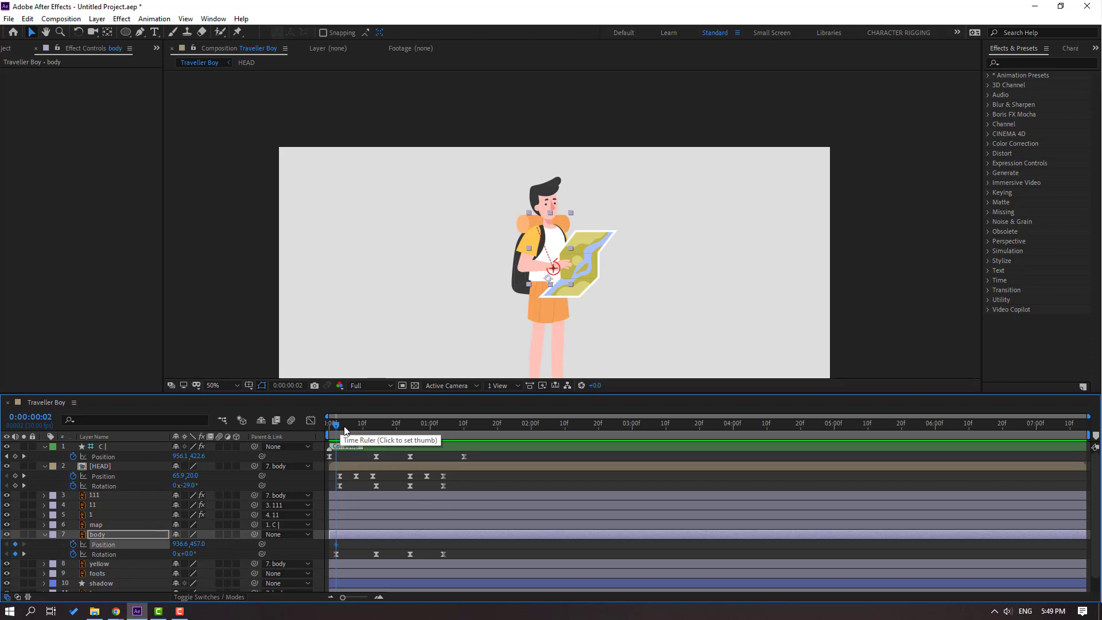
pyautogui.moveTo(336, 428); pyautogui.dragTo(359, 428)
pyautogui.scroll(2, 566, 302)
pyautogui.moveTo(428, 315); pyautogui.dragTo(429, 284)
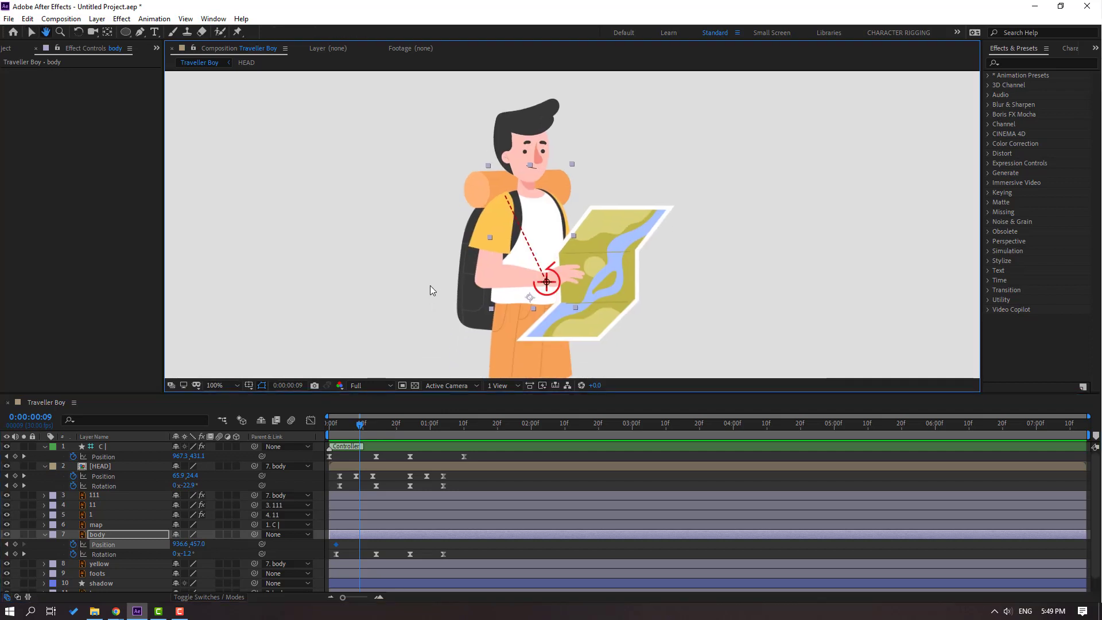
pyautogui.press('Down')
pyautogui.press('Down')
pyautogui.press('Down')
pyautogui.press('Down')
pyautogui.press('Down')
pyautogui.press('Down')
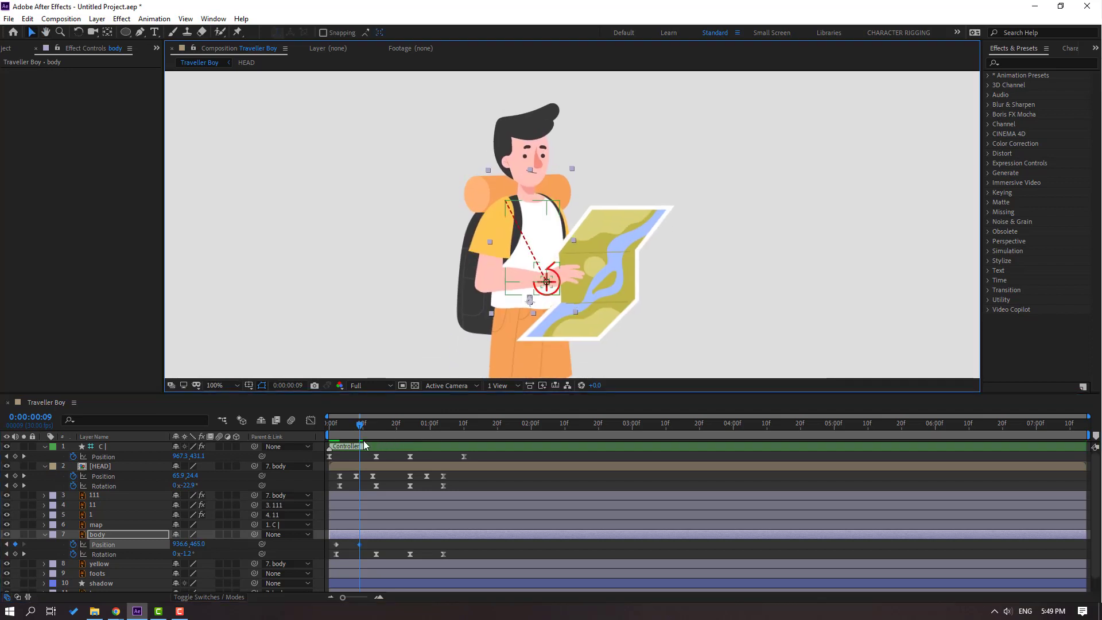
# - Copy the body's first Position keyframe to 0:00:00:14 and move the lowered keyframe slightly earlier, to about 0:00:00:07
pyautogui.click(376, 427)
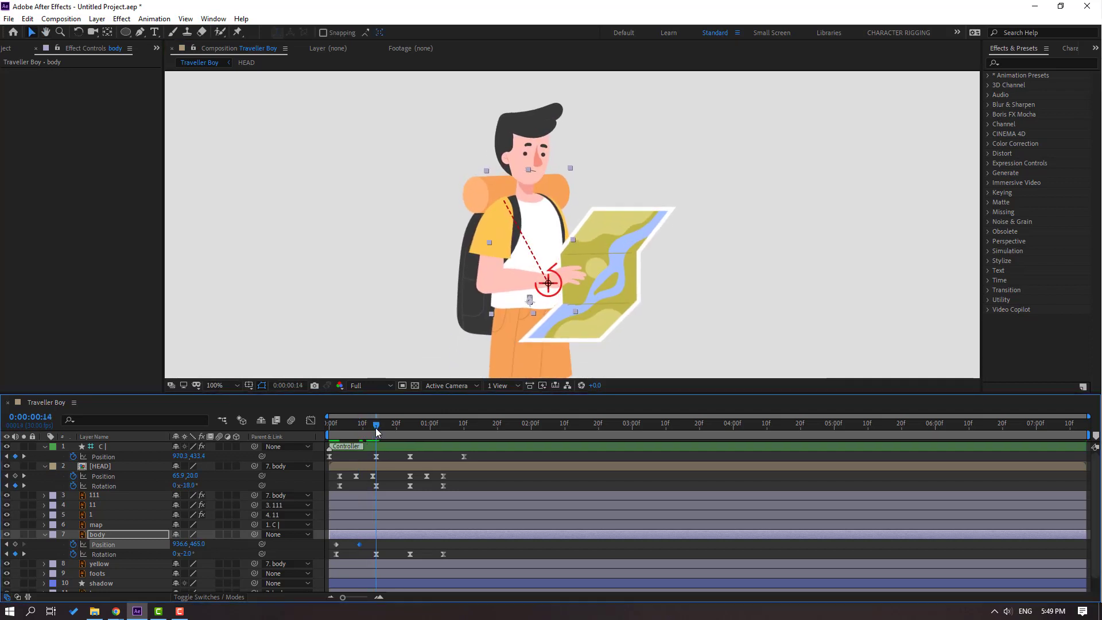
pyautogui.click(337, 544)
pyautogui.hotkey('ctrl', 'c')
pyautogui.hotkey('ctrl', 'v')
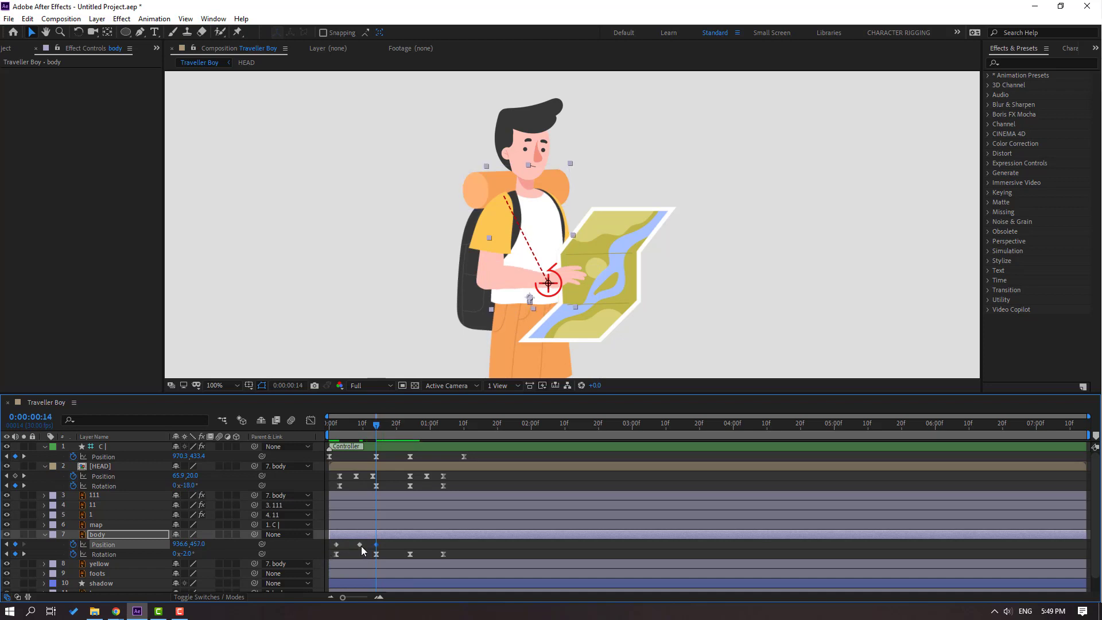
pyautogui.click(360, 544)
pyautogui.moveTo(360, 545); pyautogui.dragTo(353, 545)
# - Apply Easy Ease to the three body Position keyframes and preview the animation
pyautogui.rightClick(336, 544)
pyautogui.moveTo(367, 548)
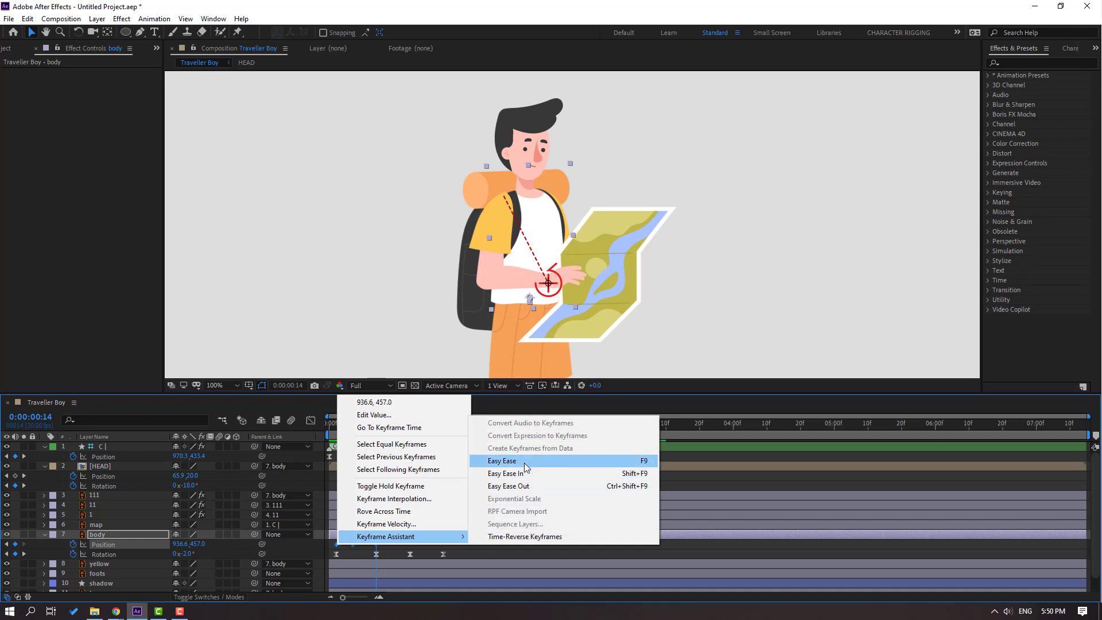
pyautogui.click(505, 459)
pyautogui.press('space')
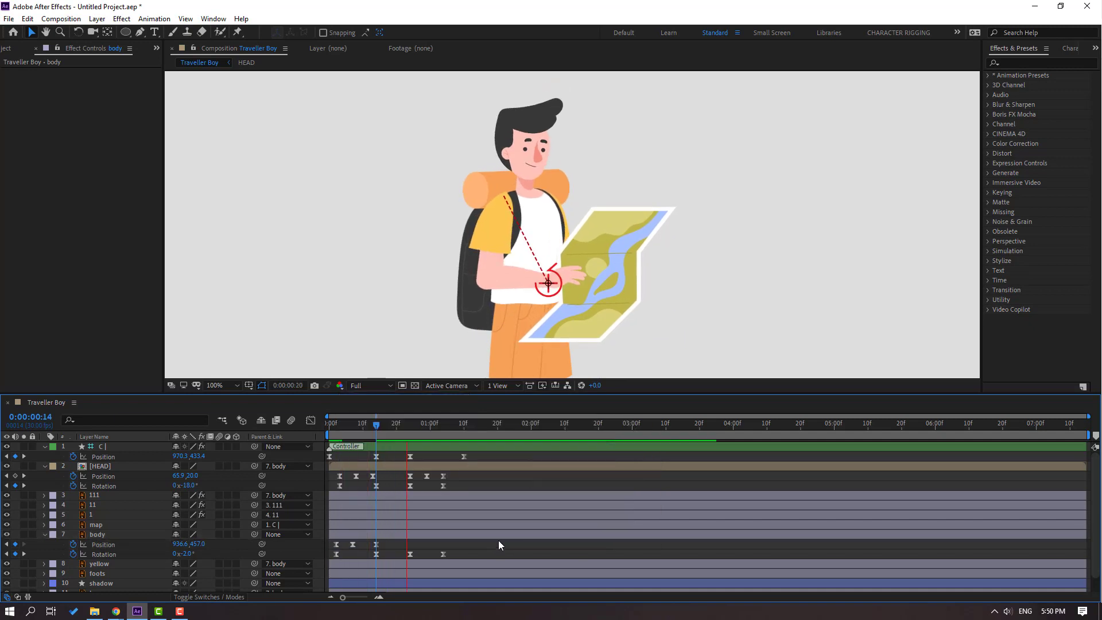
pyautogui.press('space')
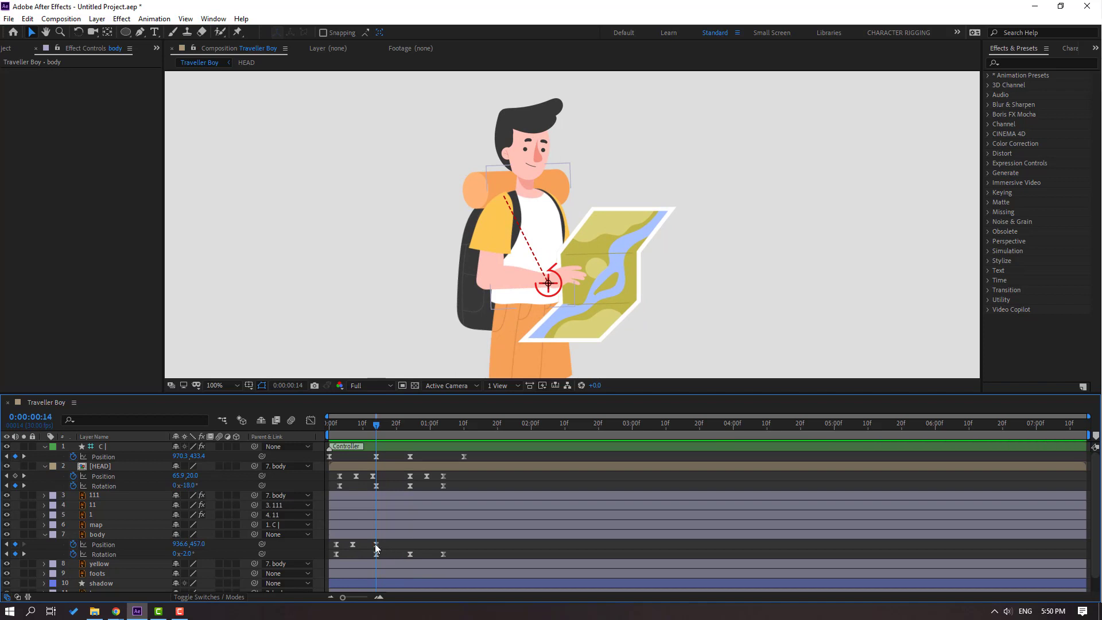
# - Copy the three body Position keyframes to 0:00:00:24 and preview the whole character
pyautogui.moveTo(375, 543); pyautogui.dragTo(326, 540)
pyautogui.hotkey('ctrl', 'c')
pyautogui.moveTo(385, 424); pyautogui.dragTo(409, 432)
pyautogui.hotkey('ctrl', 'v')
pyautogui.press('space')
pyautogui.scroll(-2, 497, 357)
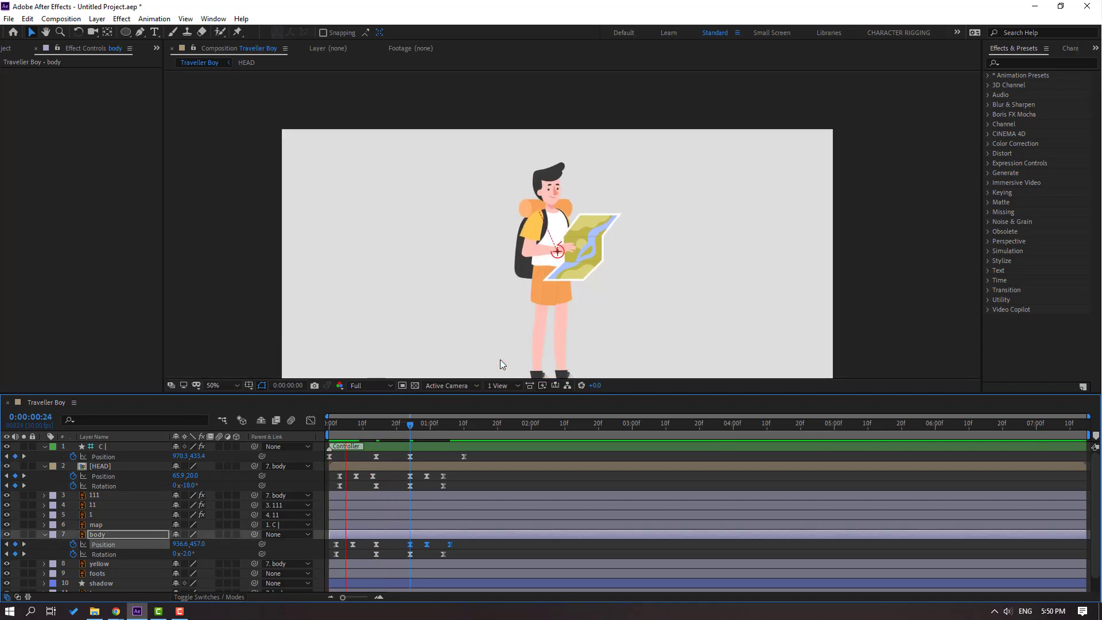
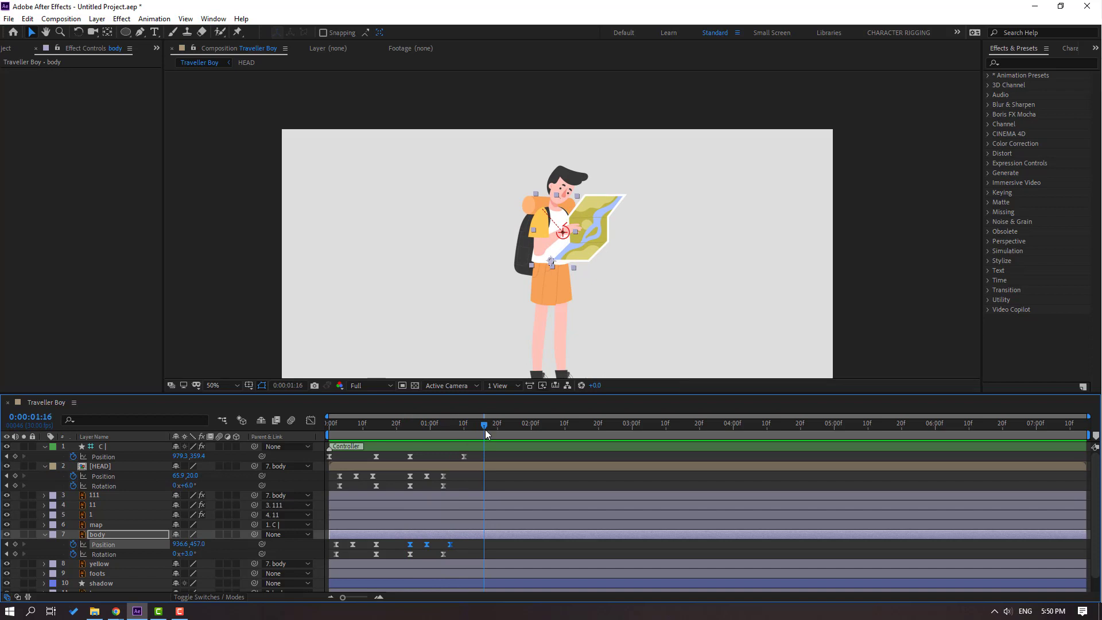
# - Keyframe the arm controller's Position at 0:00:01:16 and move the controller to 991.8, 382.4 at 0:00:01:26
pyautogui.click(15, 456)
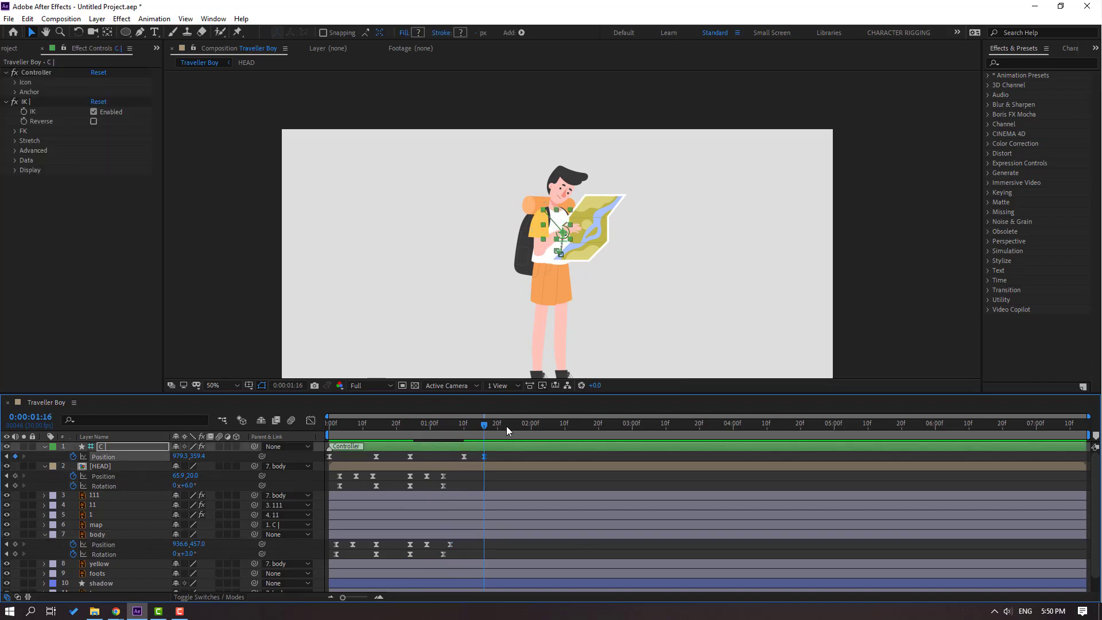
pyautogui.moveTo(506, 426); pyautogui.dragTo(518, 426)
pyautogui.press('.')
pyautogui.press('.')
pyautogui.press('.')
pyautogui.press('.')
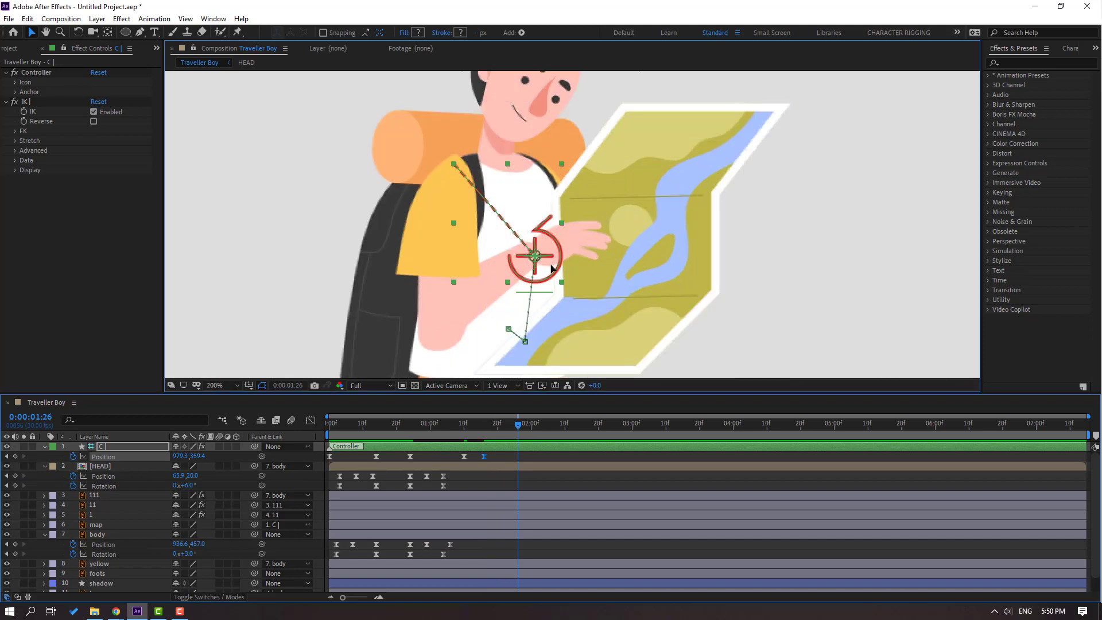
pyautogui.moveTo(551, 268); pyautogui.dragTo(566, 294)
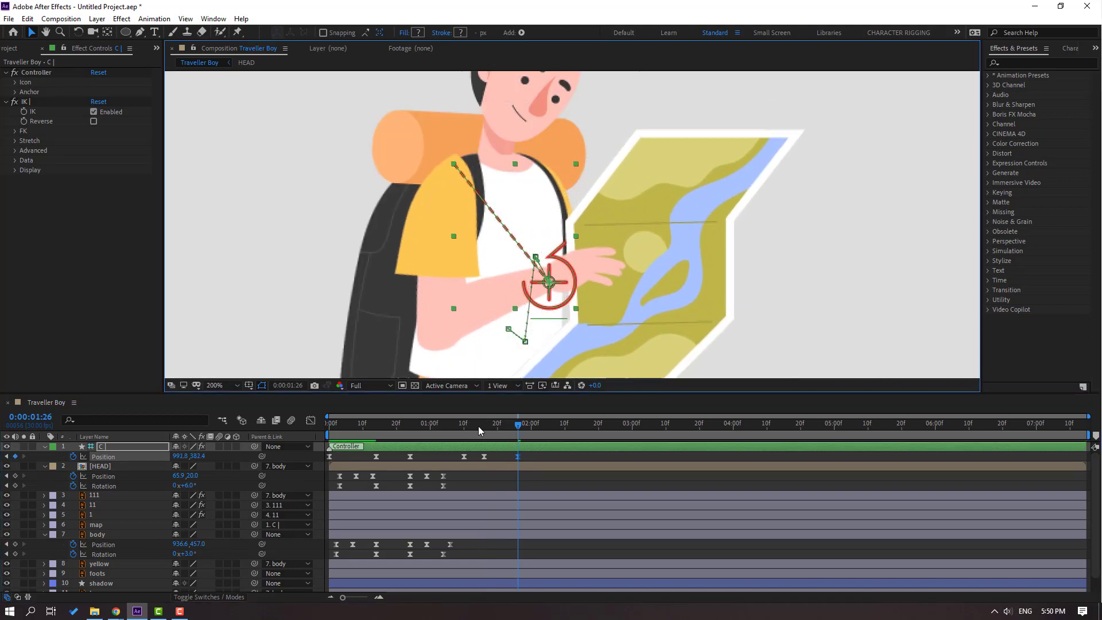
# - Add a holding Position keyframe for the arm controller at 0:00:02:01 and lower it to about 996.8, 427.4 at 0:00:02:19
pyautogui.moveTo(479, 426); pyautogui.dragTo(535, 426)
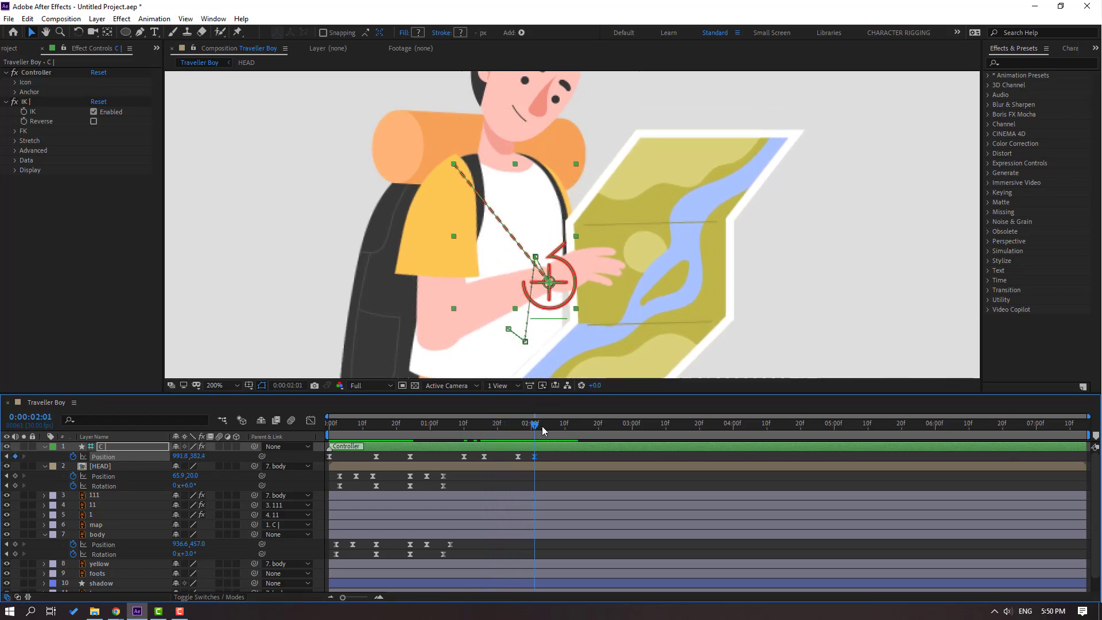
pyautogui.moveTo(591, 429); pyautogui.dragTo(595, 427)
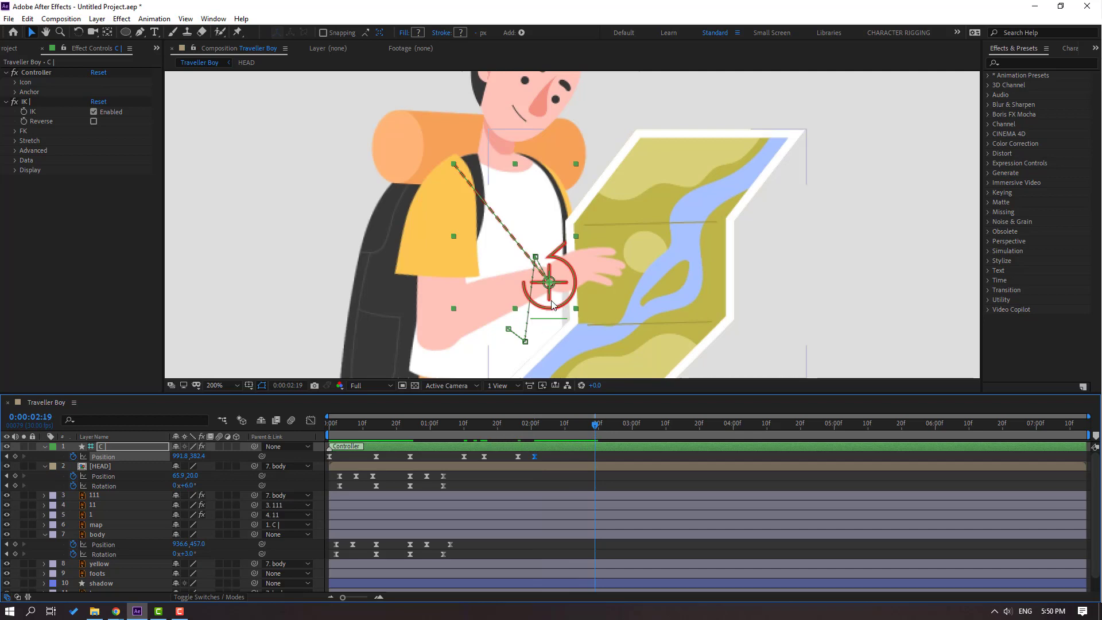
pyautogui.moveTo(561, 301); pyautogui.dragTo(564, 324)
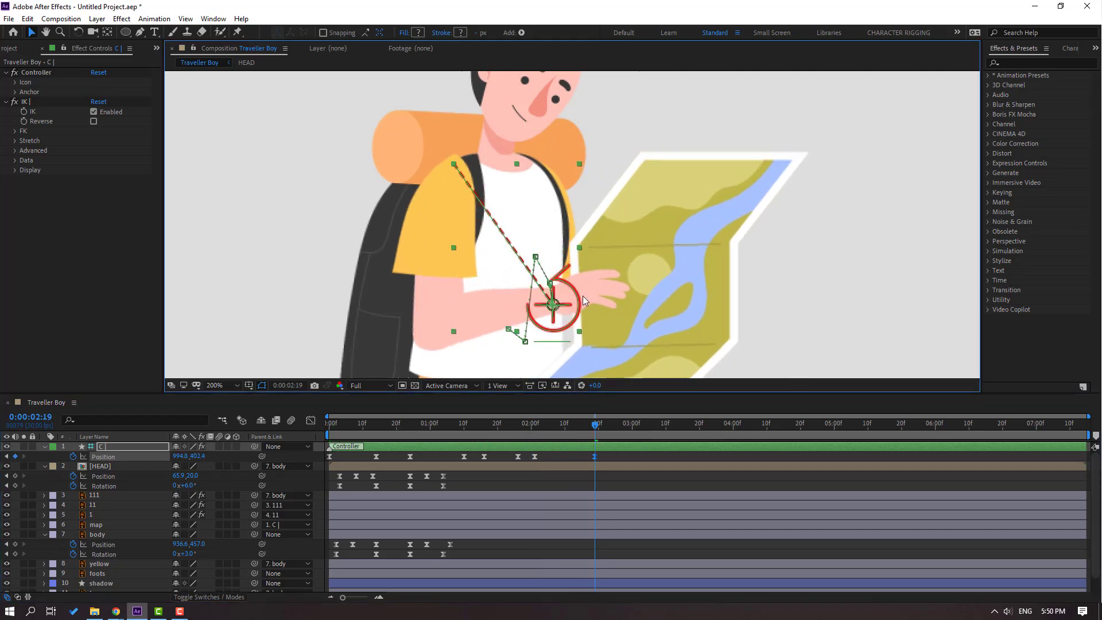
pyautogui.scroll(-1, 565, 313)
pyautogui.moveTo(566, 270); pyautogui.dragTo(545, 246)
# - Keyframe the controller's Rotation at 0:00:02:01, then set it to 25° and its Position to about 956.8, 464.4 at 0:00:02:19
pyautogui.moveTo(590, 429); pyautogui.dragTo(533, 429)
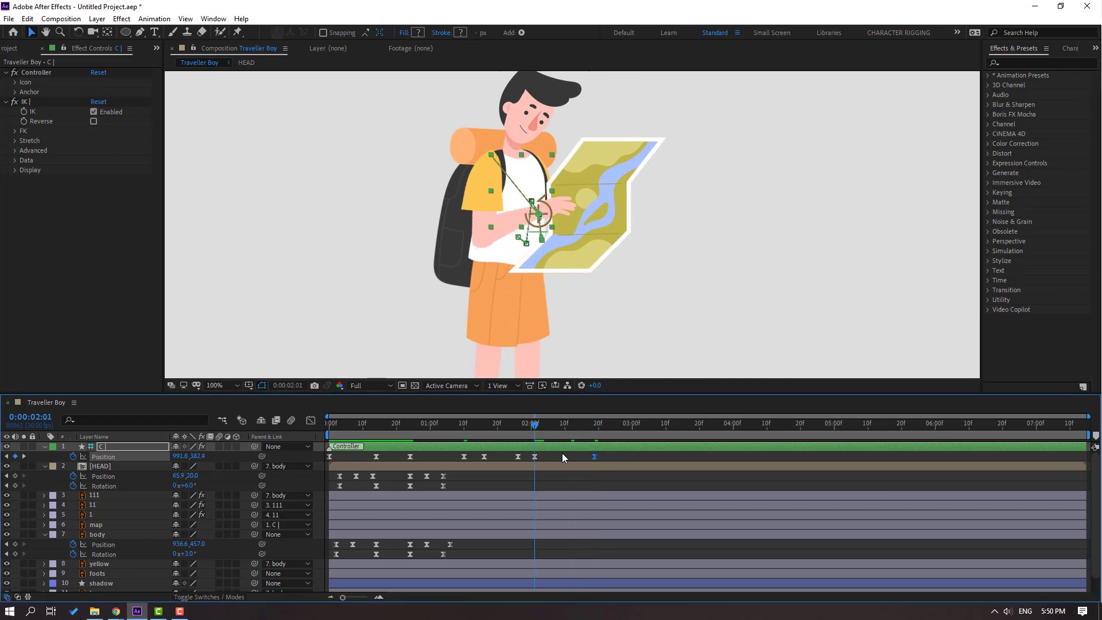
pyautogui.hotkey('alt', 'shift', 'r')
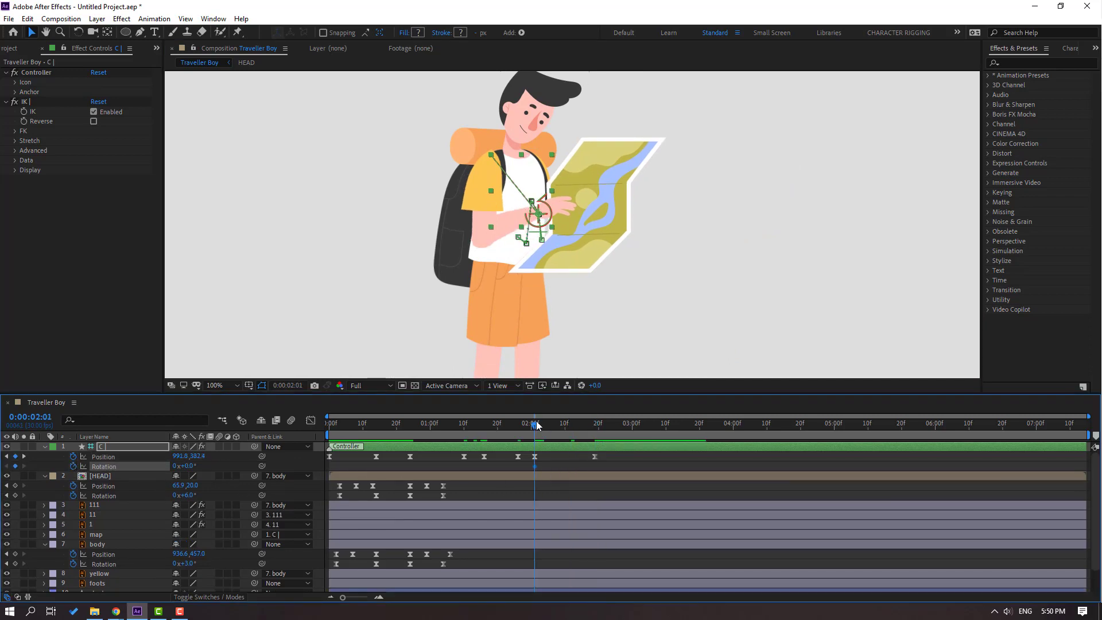
pyautogui.moveTo(536, 425); pyautogui.dragTo(596, 429)
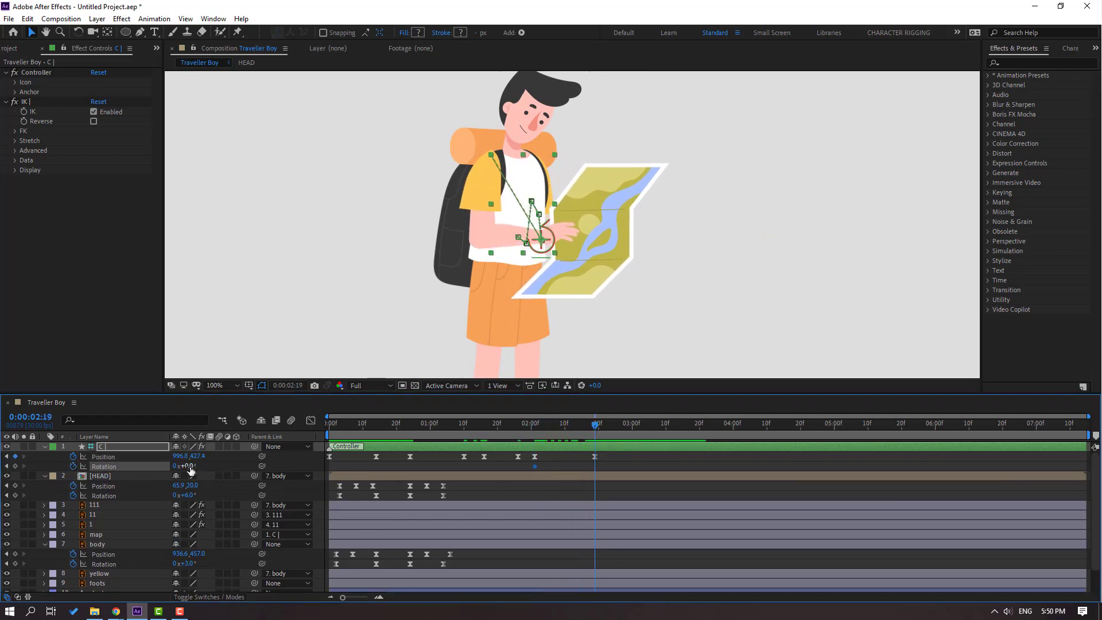
pyautogui.moveTo(191, 465); pyautogui.dragTo(205, 466)
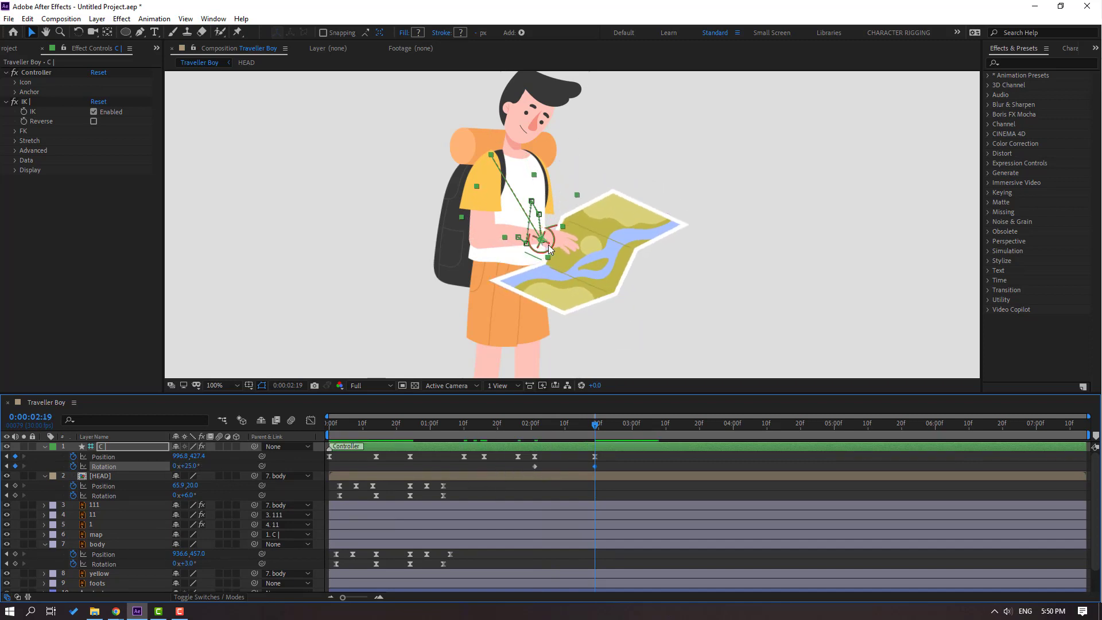
pyautogui.moveTo(548, 244); pyautogui.dragTo(524, 269)
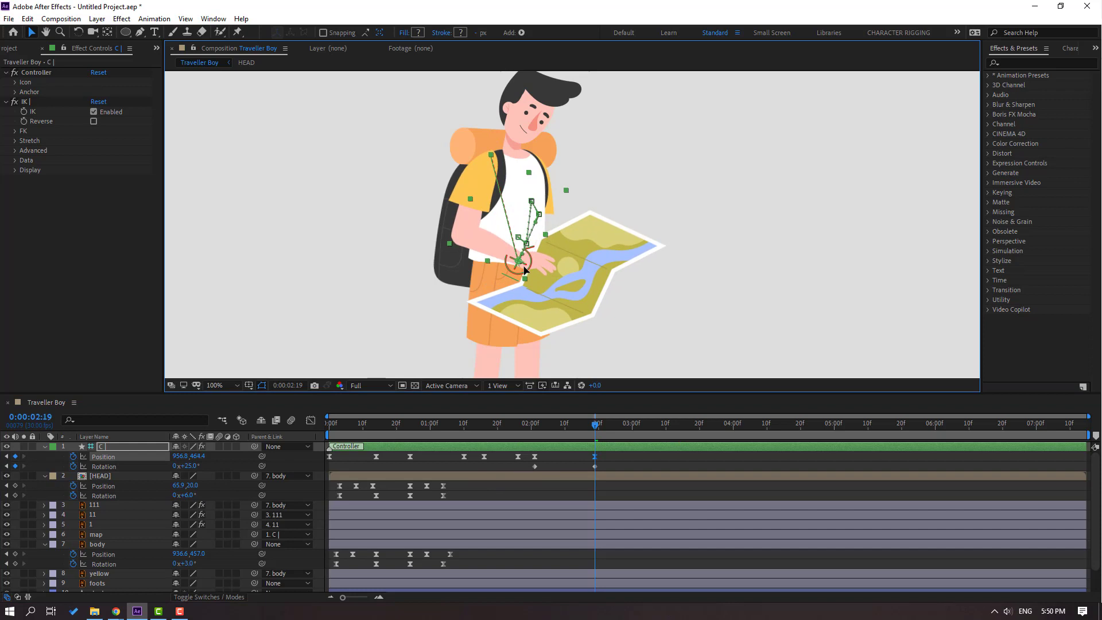
# - Apply Easy Ease to the arm controller's two Rotation keyframes and preview the map-lowering motion
pyautogui.click(533, 467)
pyautogui.rightClick(533, 467)
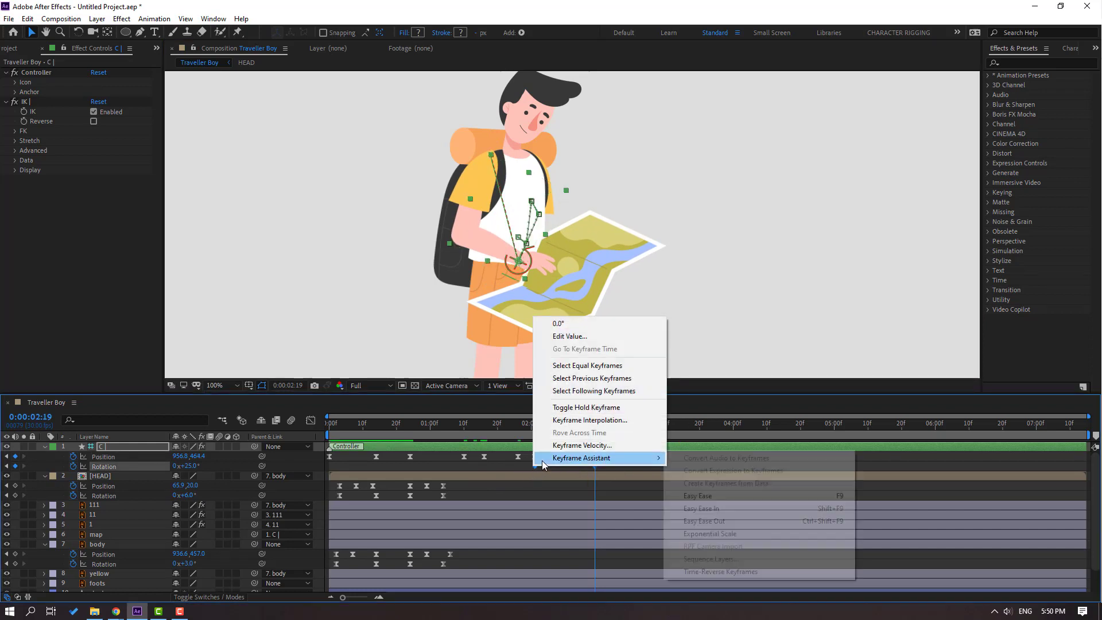
pyautogui.moveTo(591, 456)
pyautogui.click(712, 495)
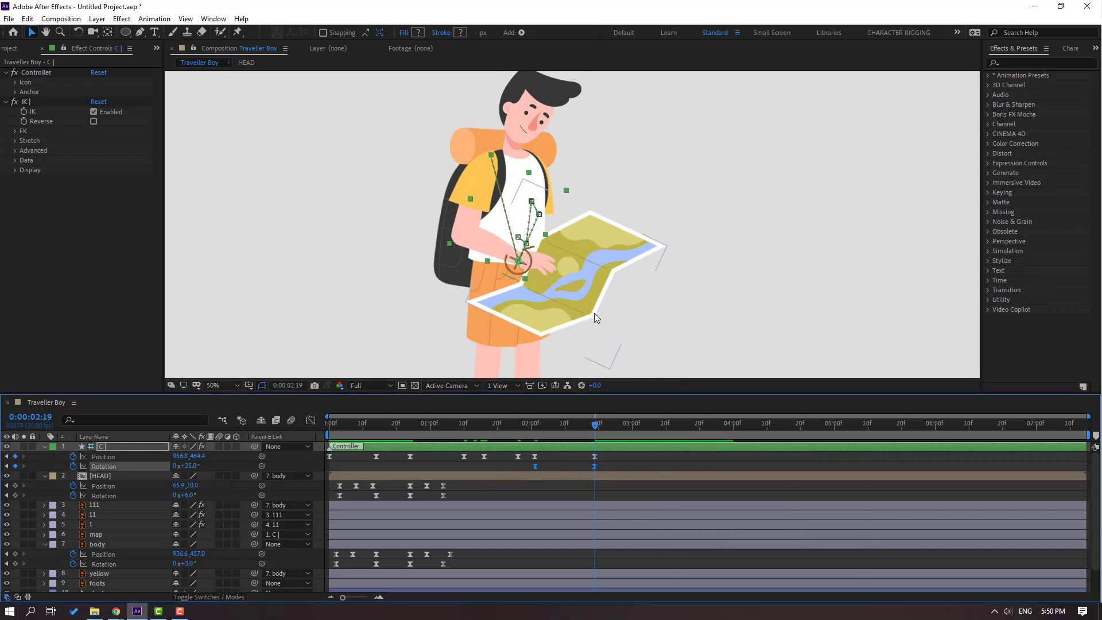
pyautogui.scroll(-2, 594, 313)
pyautogui.press('space')
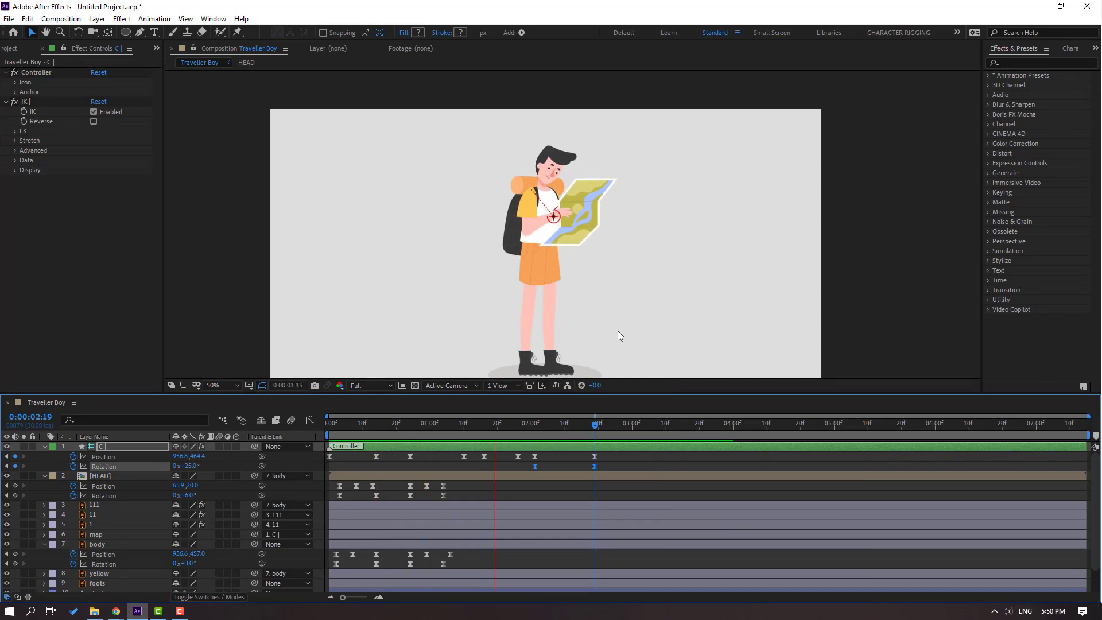
# - Keyframe the head's Rotation at 0:00:01:16 and add a -2° keyframe placed at about 0:00:01:26
pyautogui.click(514, 425)
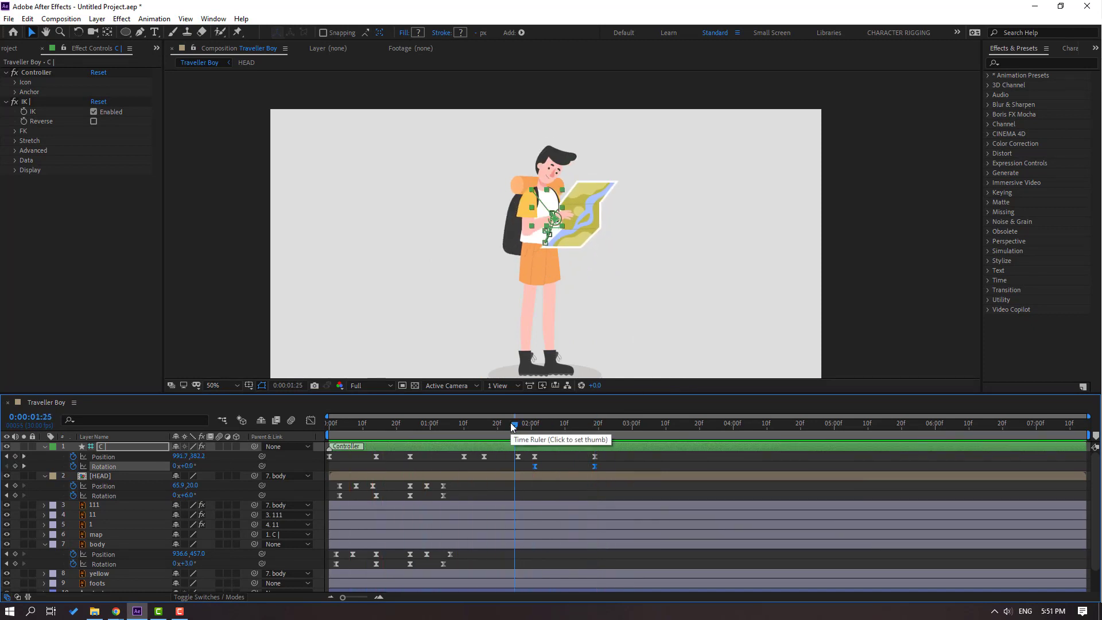
pyautogui.click(464, 425)
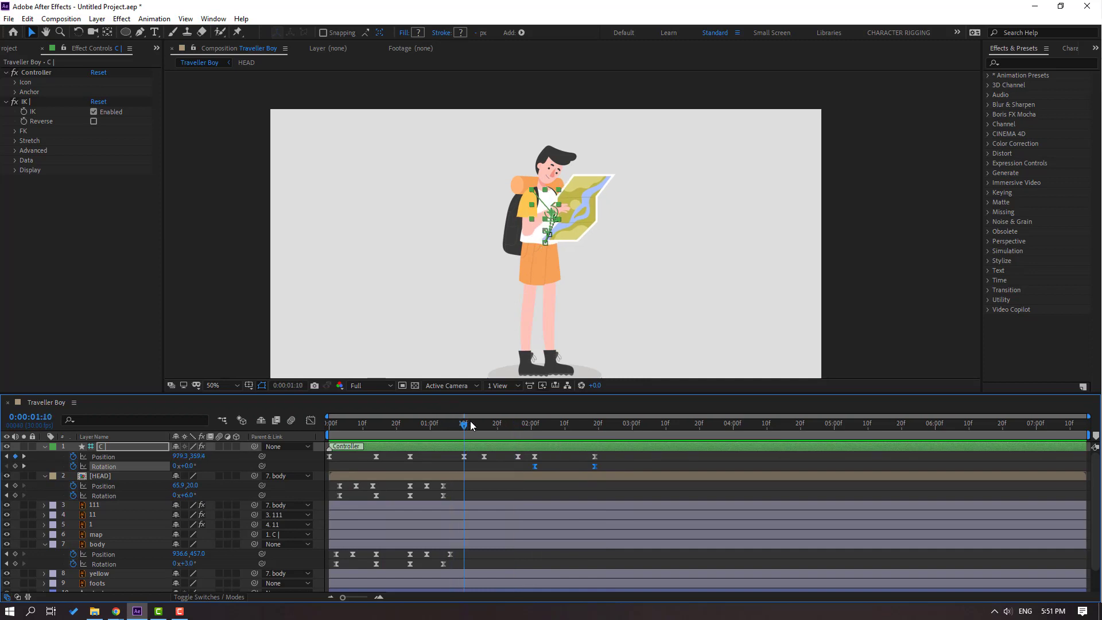
pyautogui.click(15, 494)
pyautogui.scroll(2, 517, 184)
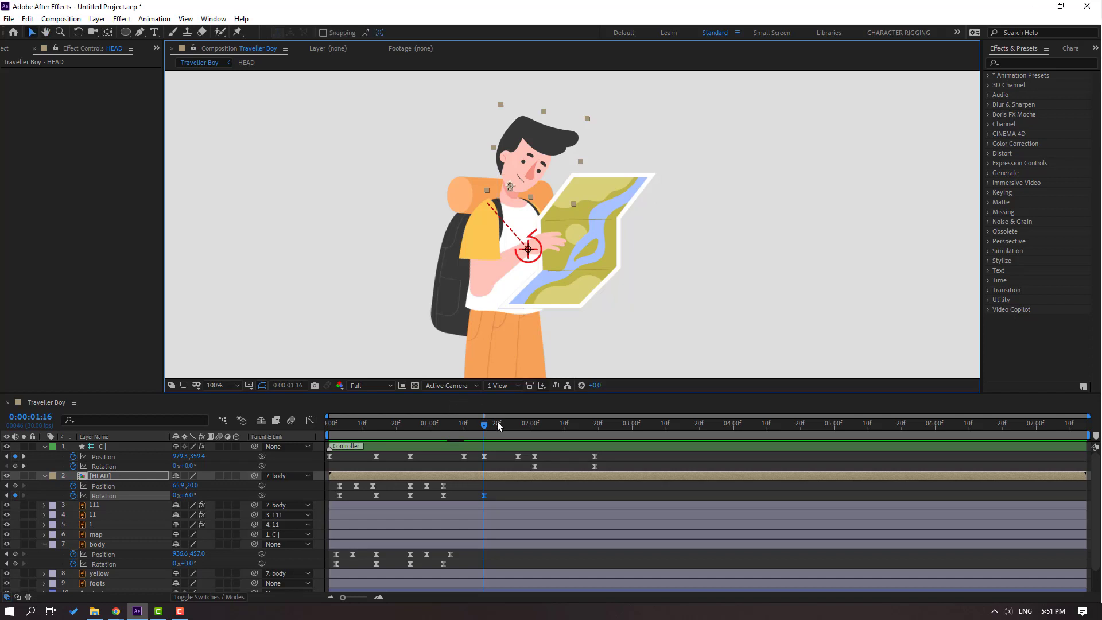
pyautogui.moveTo(498, 425); pyautogui.dragTo(532, 433)
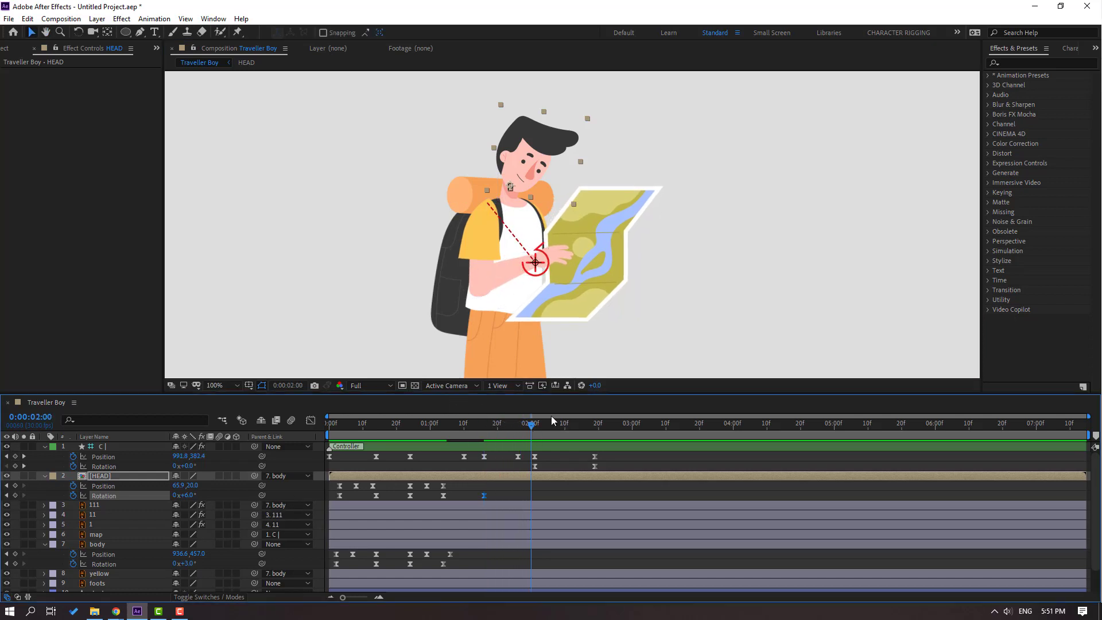
pyautogui.click(538, 425)
pyautogui.press('pageup')
pyautogui.moveTo(184, 494); pyautogui.dragTo(186, 495)
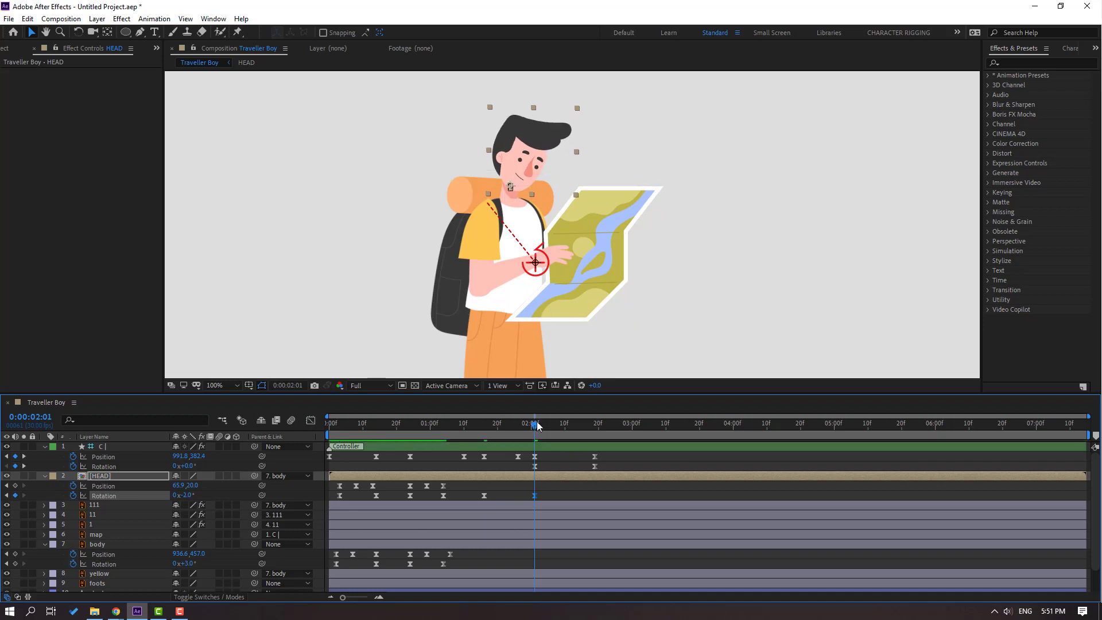
pyautogui.moveTo(534, 495); pyautogui.dragTo(517, 495)
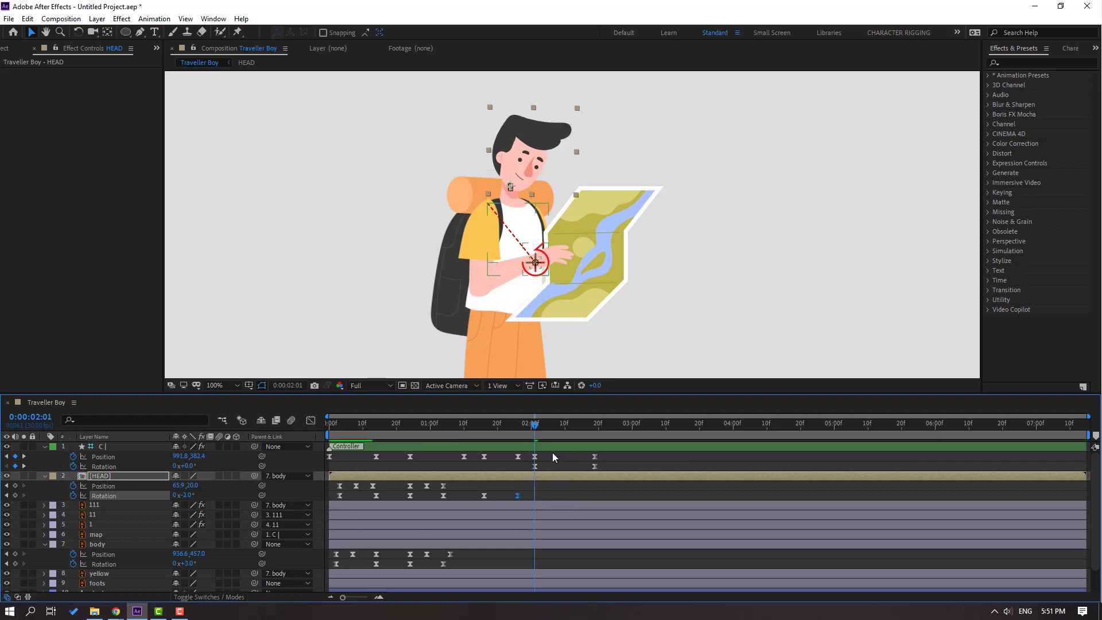
# - Add a holding Rotation keyframe for the head at 0:00:02:01 and rotate the head to -28° at 0:00:02:19
pyautogui.moveTo(463, 426); pyautogui.dragTo(534, 425)
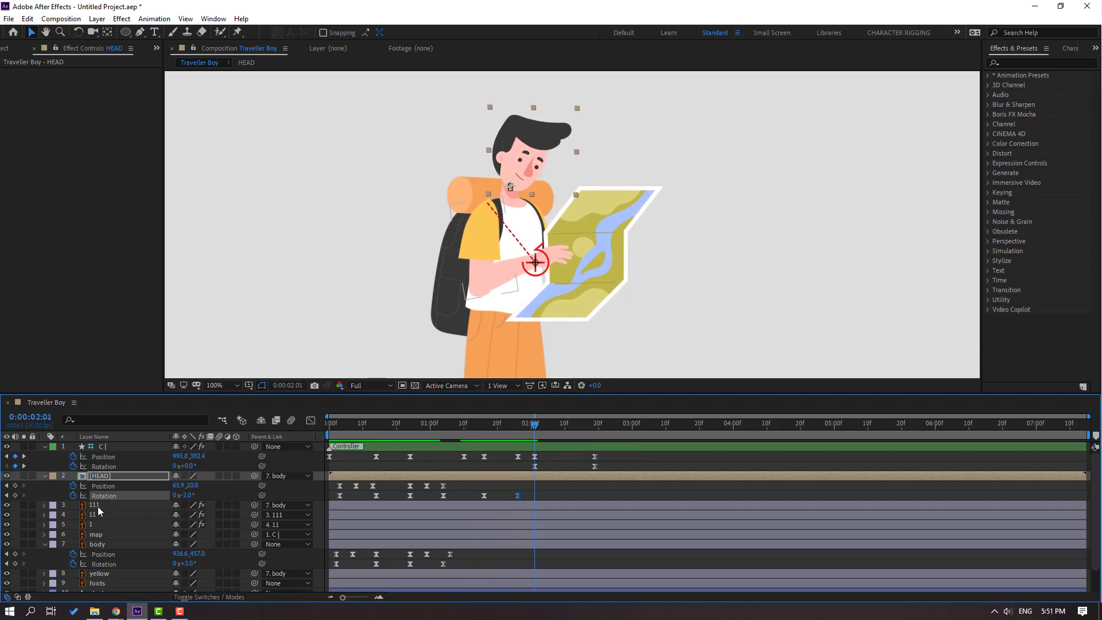
pyautogui.click(15, 494)
pyautogui.press('space')
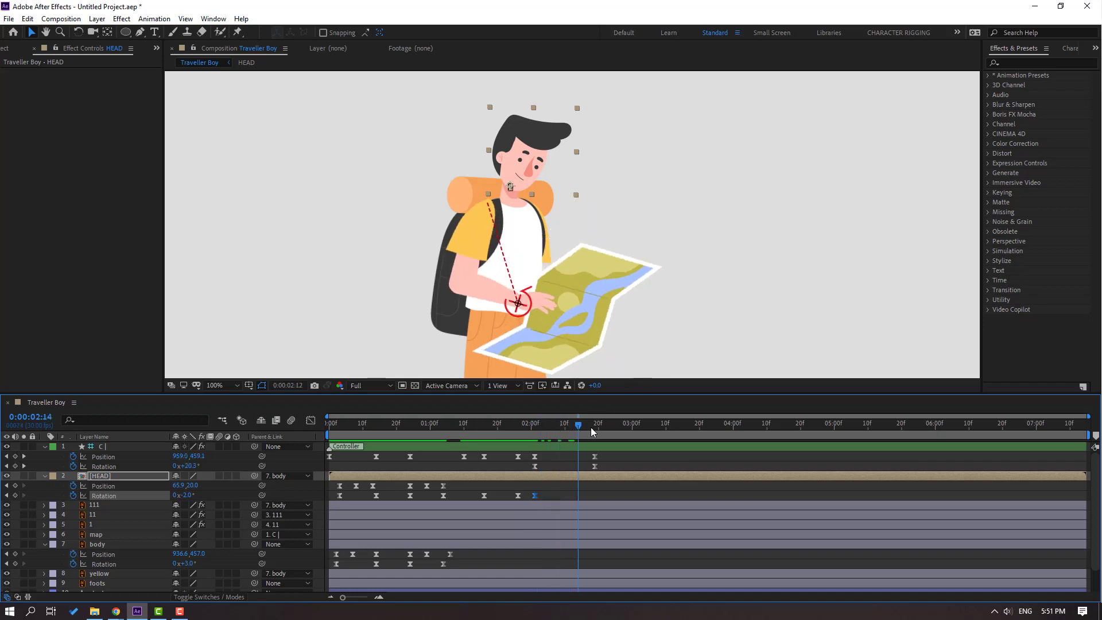
pyautogui.moveTo(188, 498); pyautogui.dragTo(173, 495)
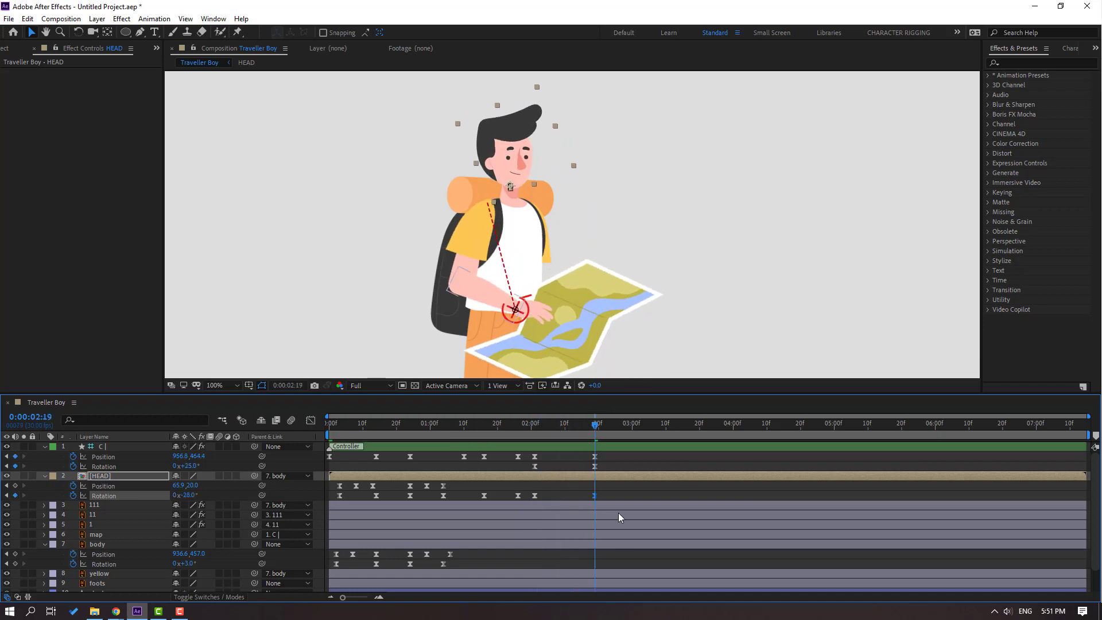
# - Copy the head's last three Position keyframes to 0:00:01:16 and 0:00:02:01, then preview the whole character
pyautogui.moveTo(451, 481); pyautogui.dragTo(405, 491)
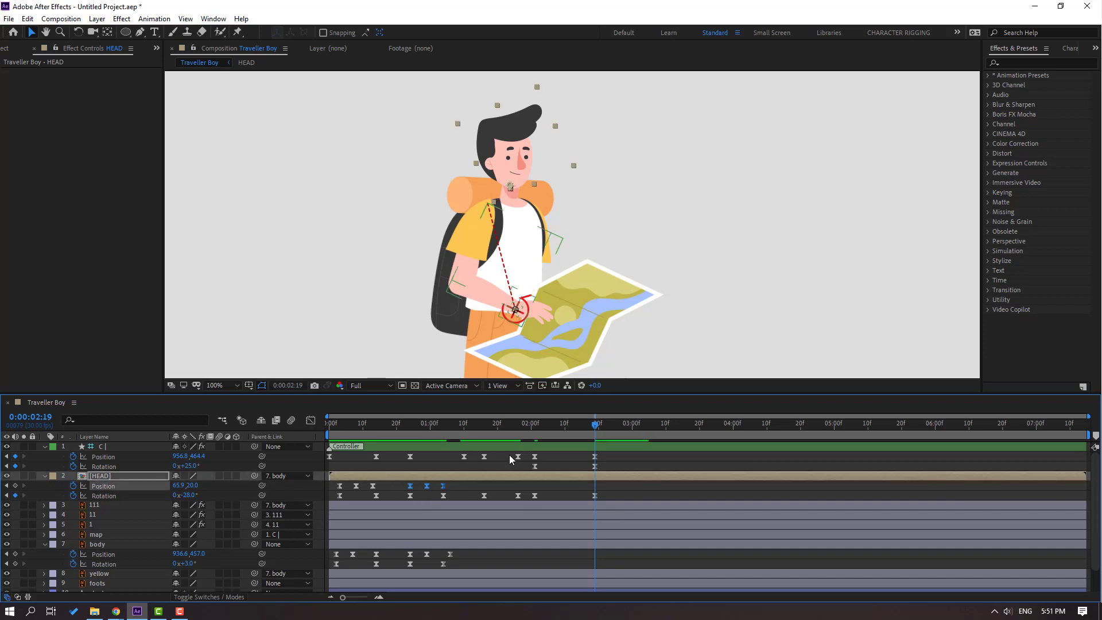
pyautogui.click(483, 428)
pyautogui.hotkey('ctrl', 'v')
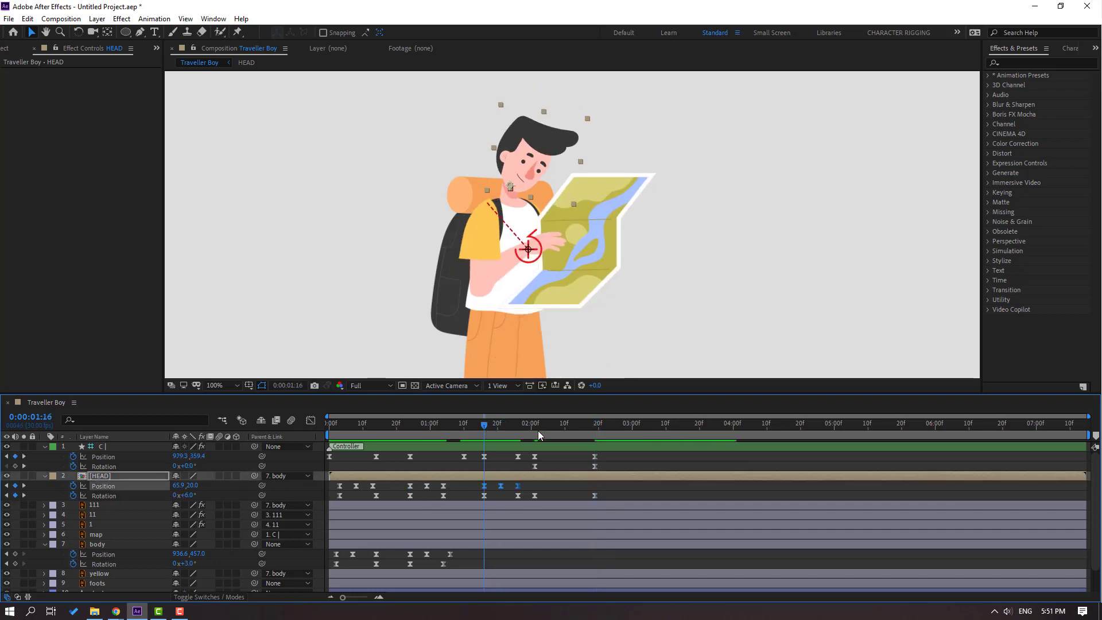
pyautogui.click(533, 426)
pyautogui.hotkey('ctrl', 'v')
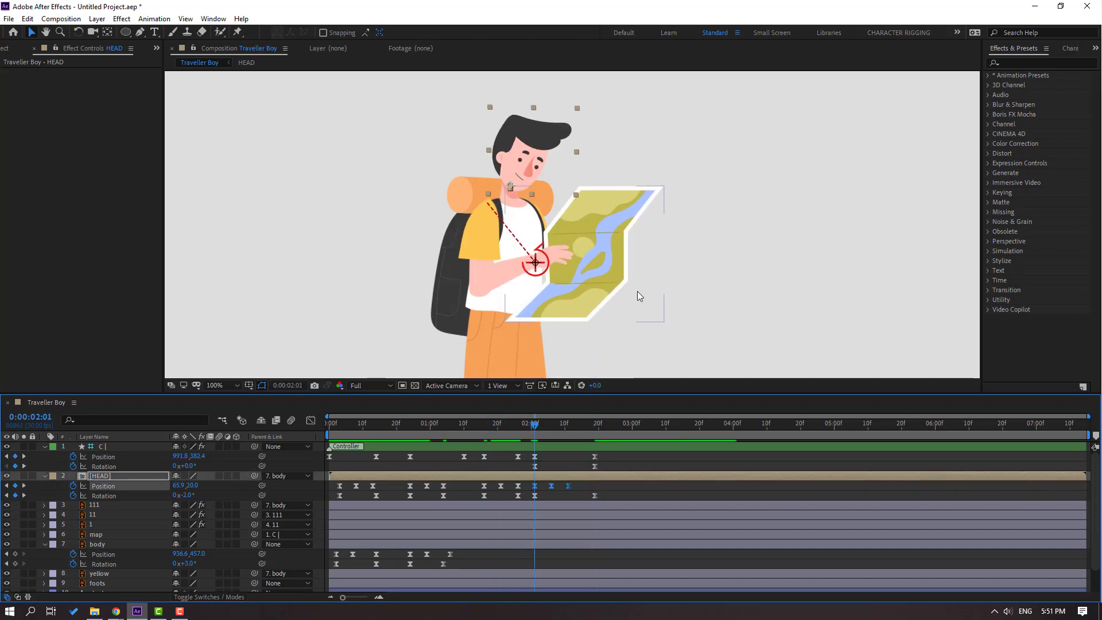
pyautogui.press('space')
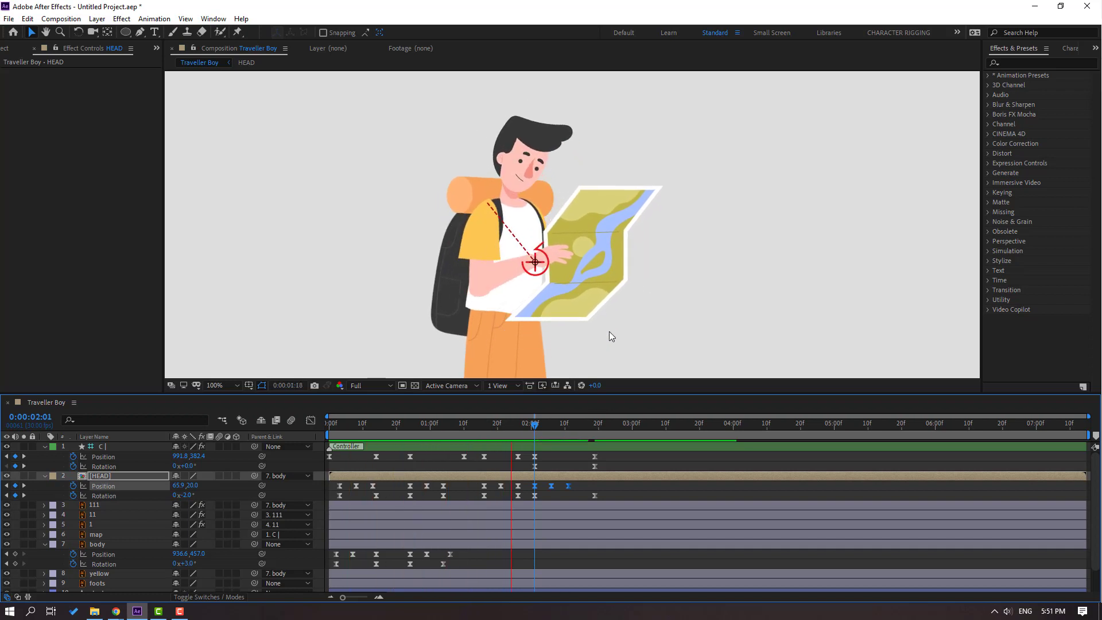
pyautogui.scroll(-2, 664, 312)
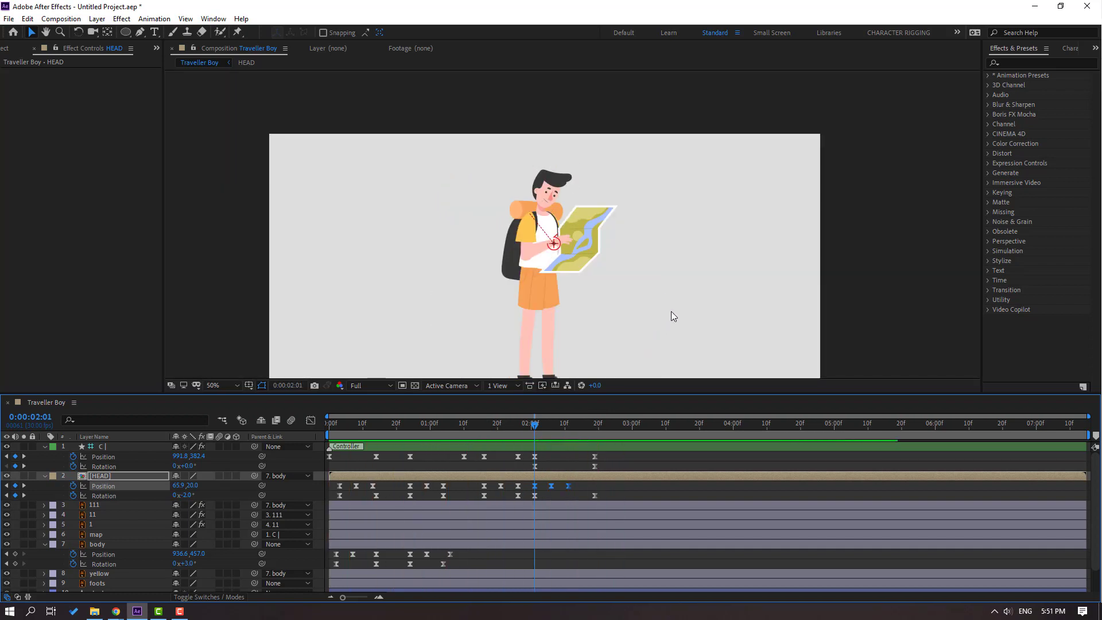
pyautogui.press('space')
pyautogui.press('space')
# - Keyframe the body layer's Rotation at 0:00:02:01 and set it to -2° at 0:00:02:19
pyautogui.scroll(-2, 590, 517)
pyautogui.click(587, 528)
pyautogui.moveTo(509, 424); pyautogui.dragTo(532, 424)
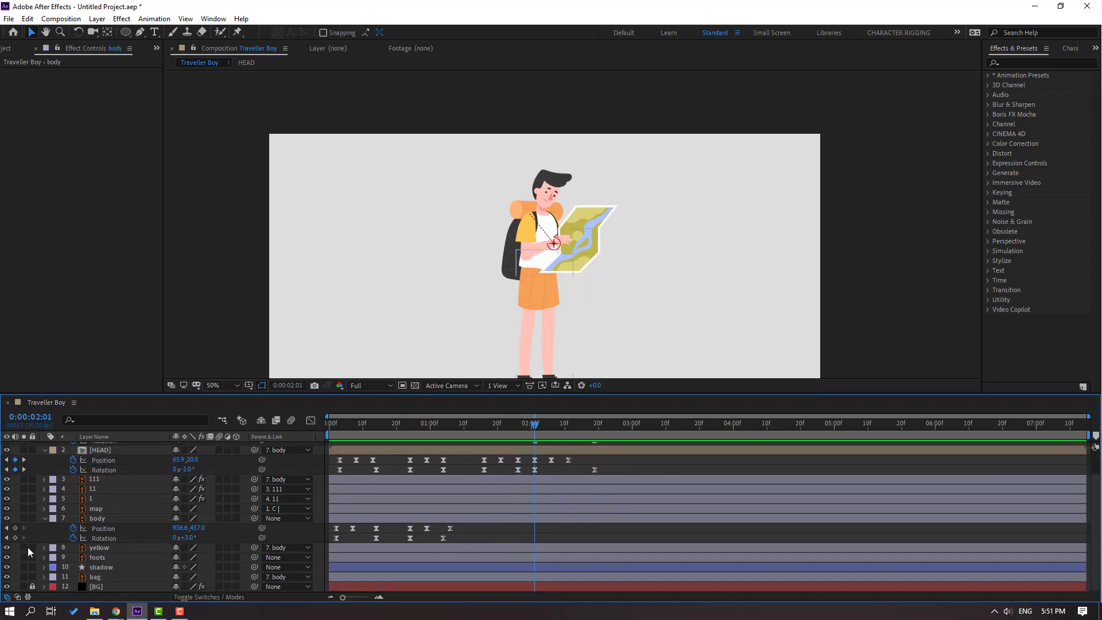
pyautogui.click(18, 538)
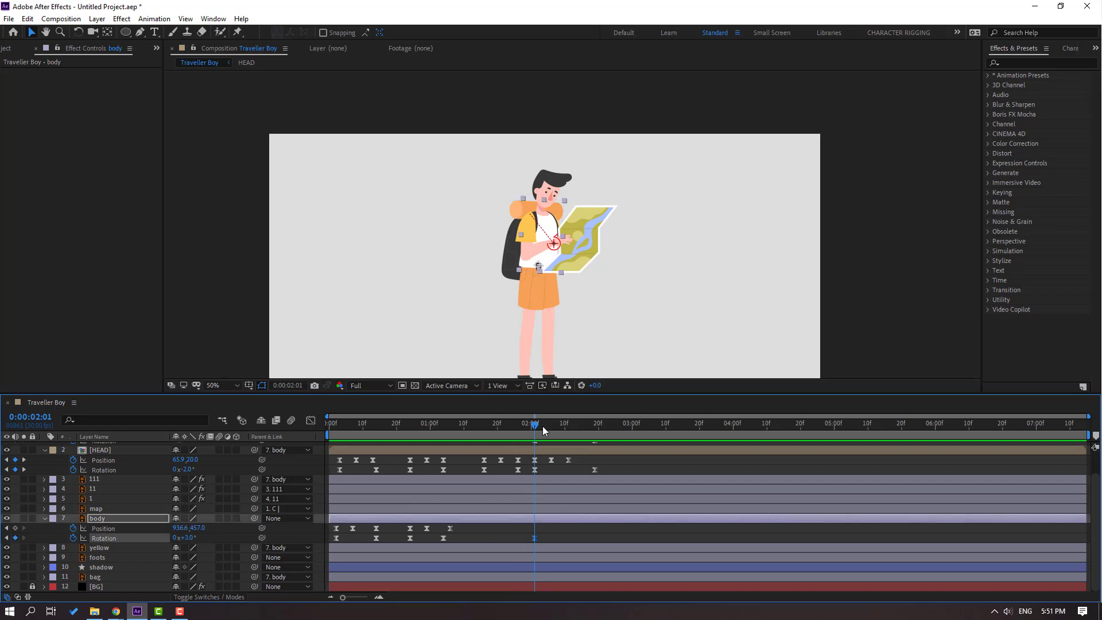
pyautogui.moveTo(545, 425); pyautogui.dragTo(598, 426)
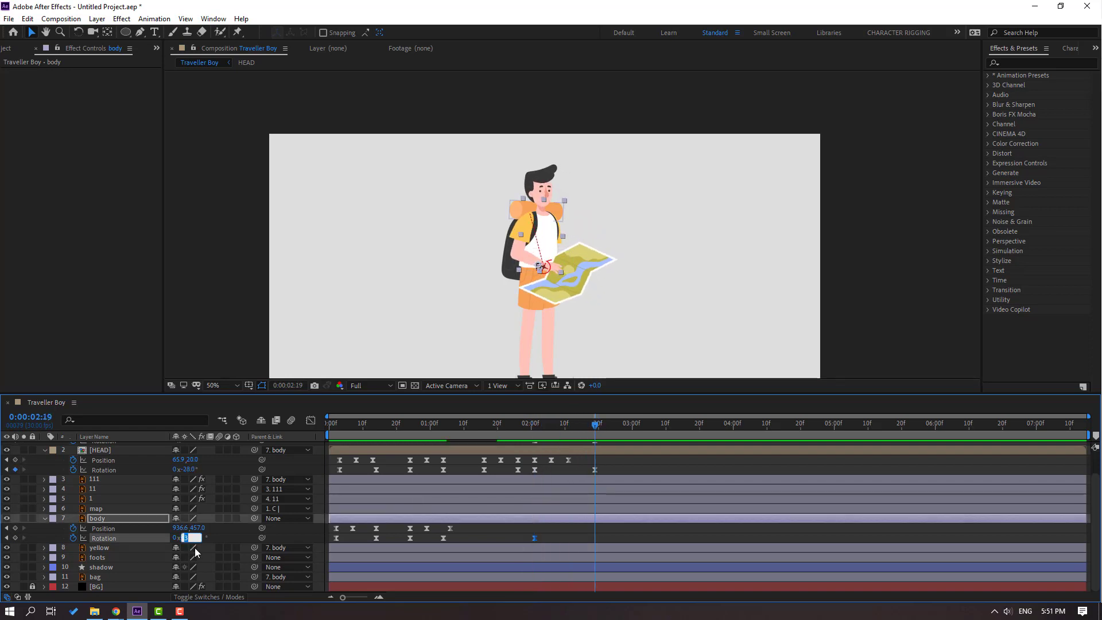
pyautogui.write('2')
pyautogui.press('Return')
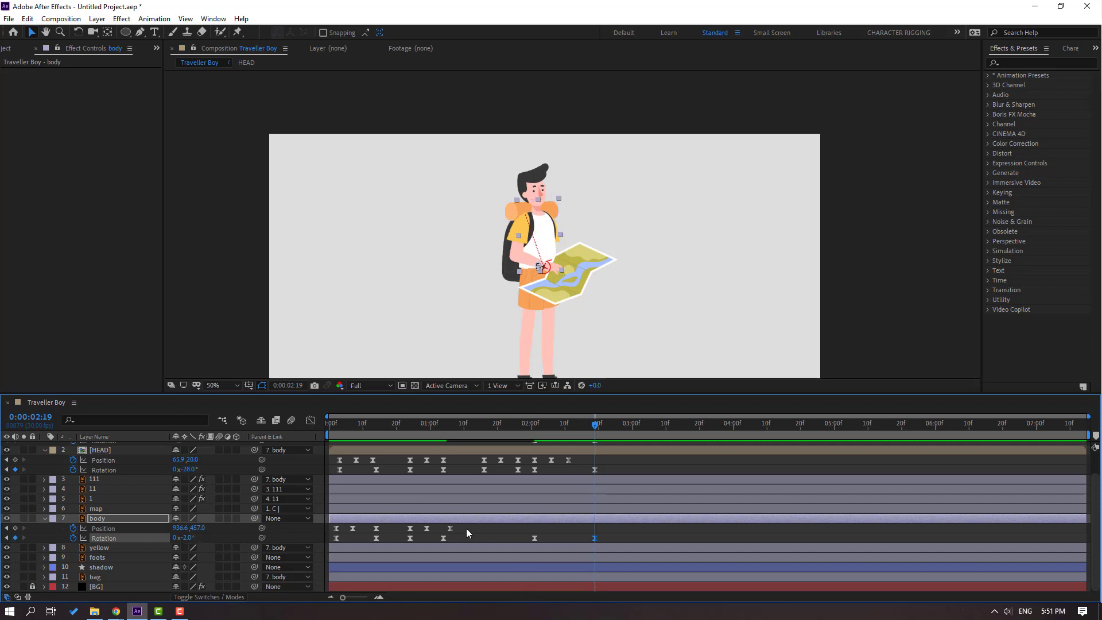
# - Copy the body's last three Position keyframes to about 0:00:02:03 and shift its last Rotation keyframe slightly earlier, to about 0:00:02:18
pyautogui.click(398, 529)
pyautogui.moveTo(458, 531); pyautogui.dragTo(413, 523)
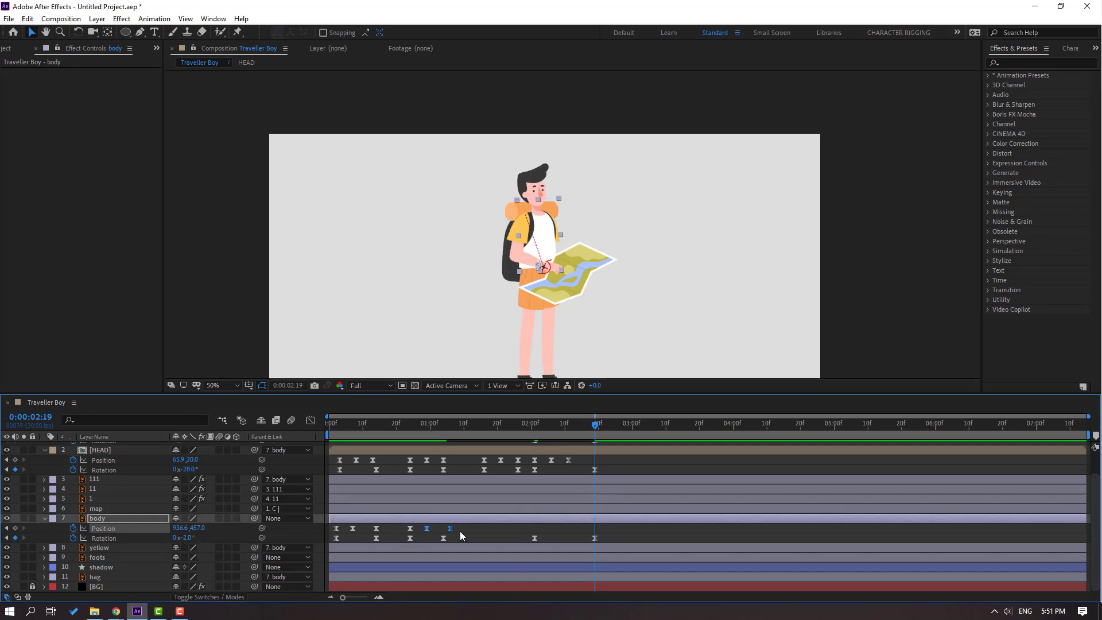
pyautogui.moveTo(614, 528); pyautogui.dragTo(593, 539)
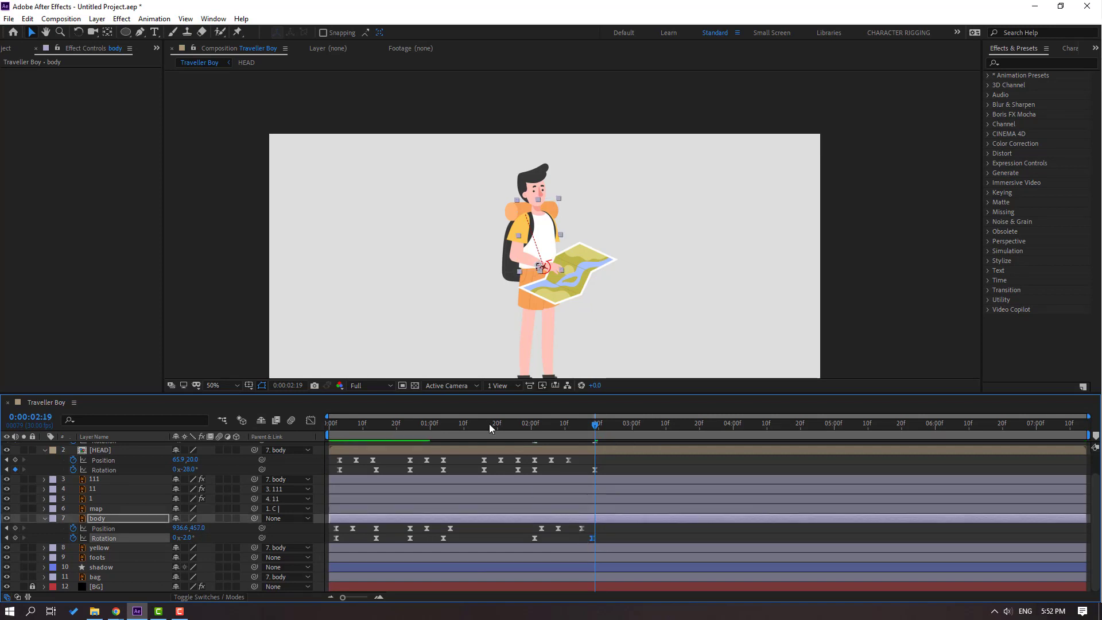
pyautogui.moveTo(500, 424); pyautogui.dragTo(569, 432)
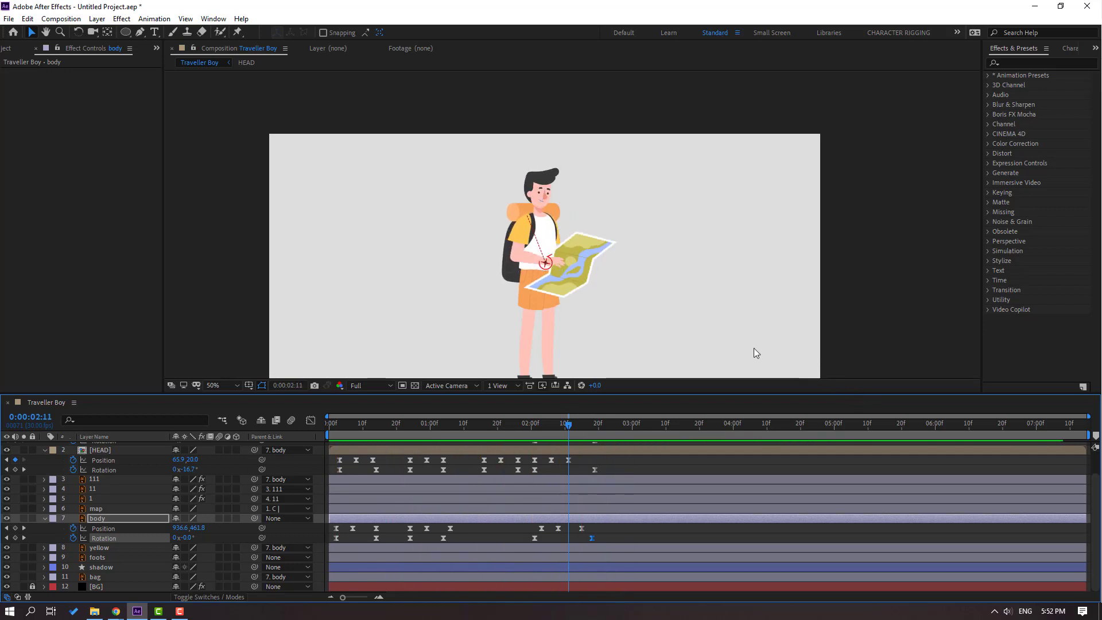
# - Preview the whole character's motion with the full figure in view
pyautogui.press(',')
pyautogui.press(',')
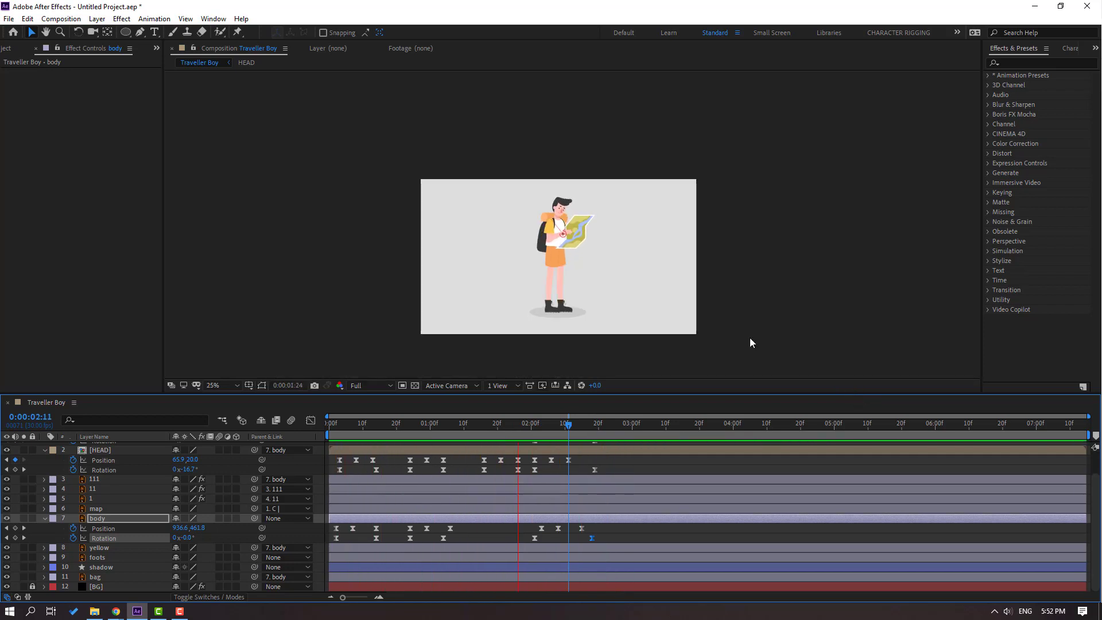
pyautogui.press('space')
pyautogui.scroll(1, 624, 511)
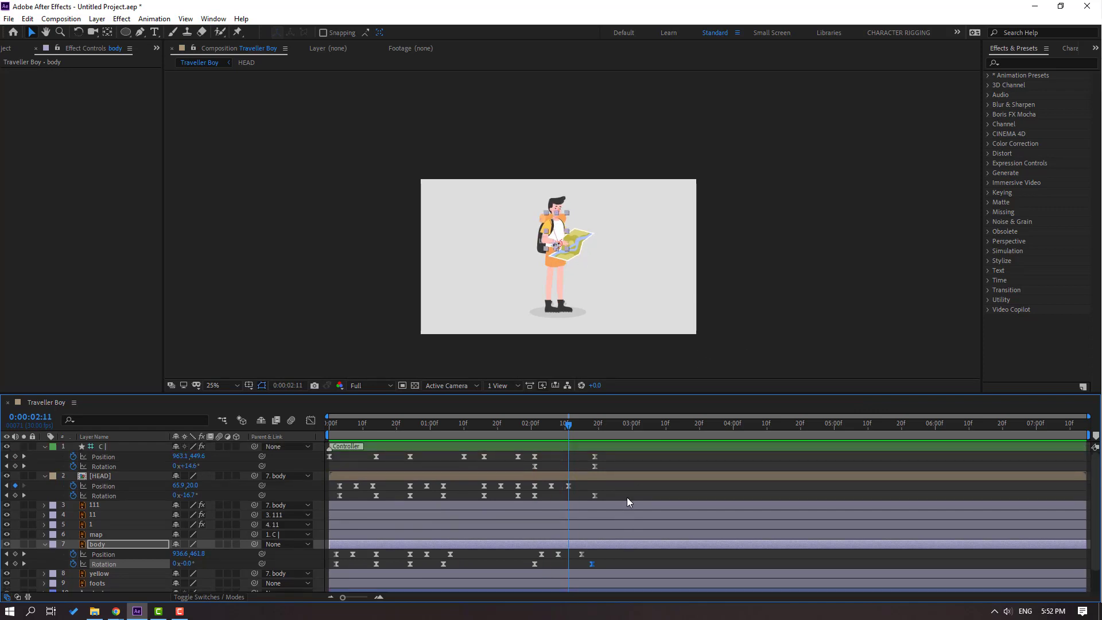
# - Shift the last controller, head and body keyframe groups five frames later, with the body's Rotation group starting at about 0:00:02:06
pyautogui.moveTo(429, 426); pyautogui.dragTo(514, 433)
pyautogui.moveTo(627, 451)
pyautogui.mouseDown()
pyautogui.moveTo(516, 501)
pyautogui.moveTo(523, 495)
pyautogui.mouseUp()
pyautogui.moveTo(626, 456); pyautogui.dragTo(550, 497)
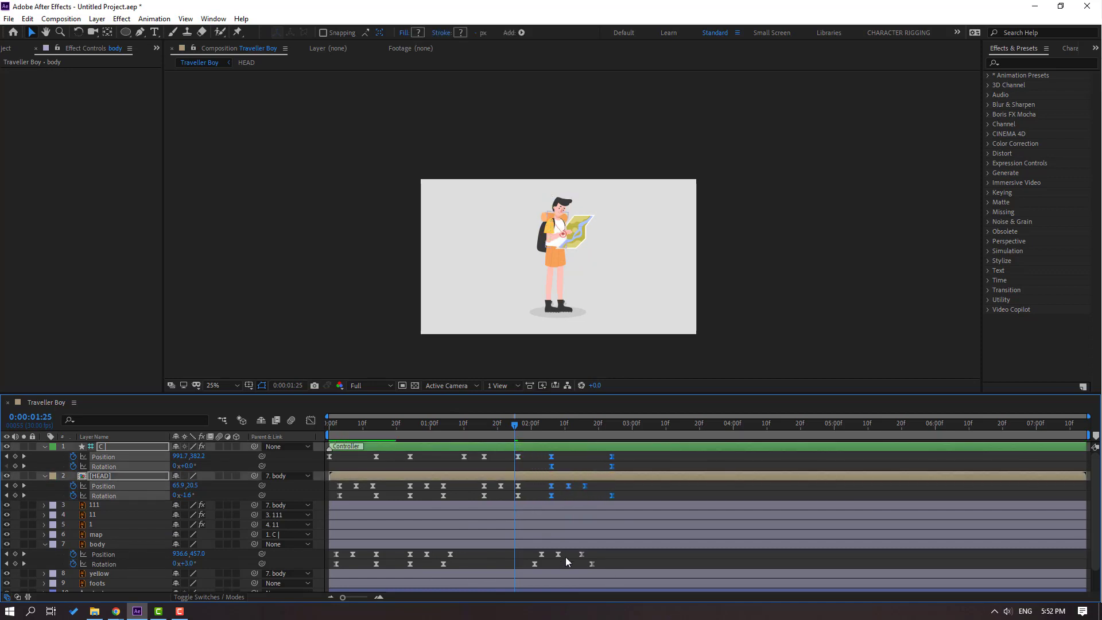
pyautogui.click(535, 564)
pyautogui.moveTo(610, 557); pyautogui.dragTo(551, 563)
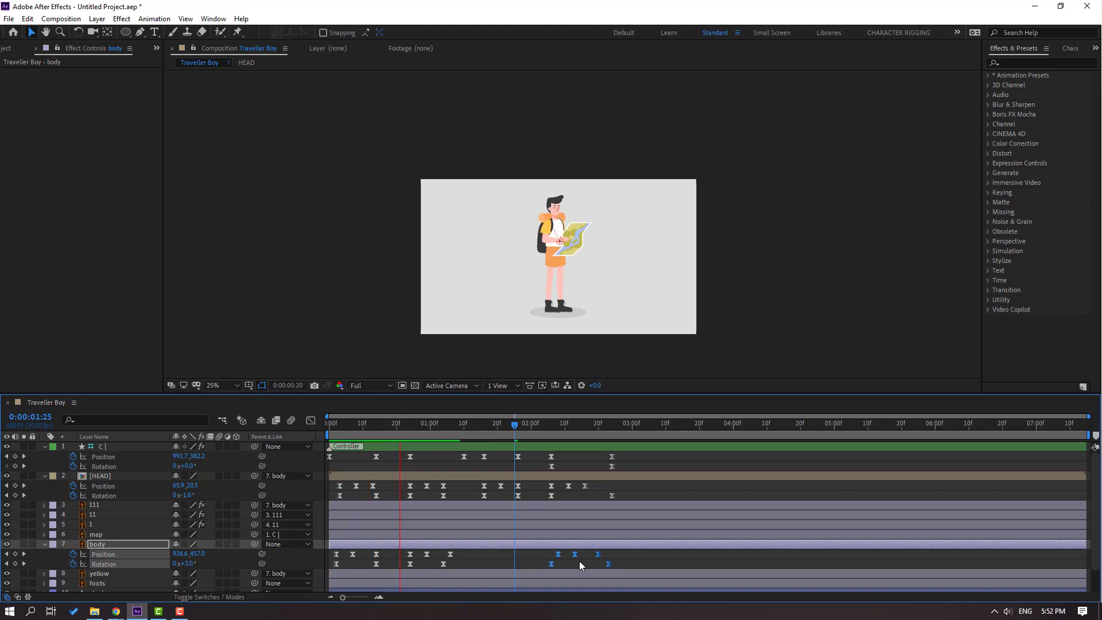
# - Preview the retimed controller, head and body animation up close
pyautogui.scroll(2, 586, 273)
pyautogui.press('space')
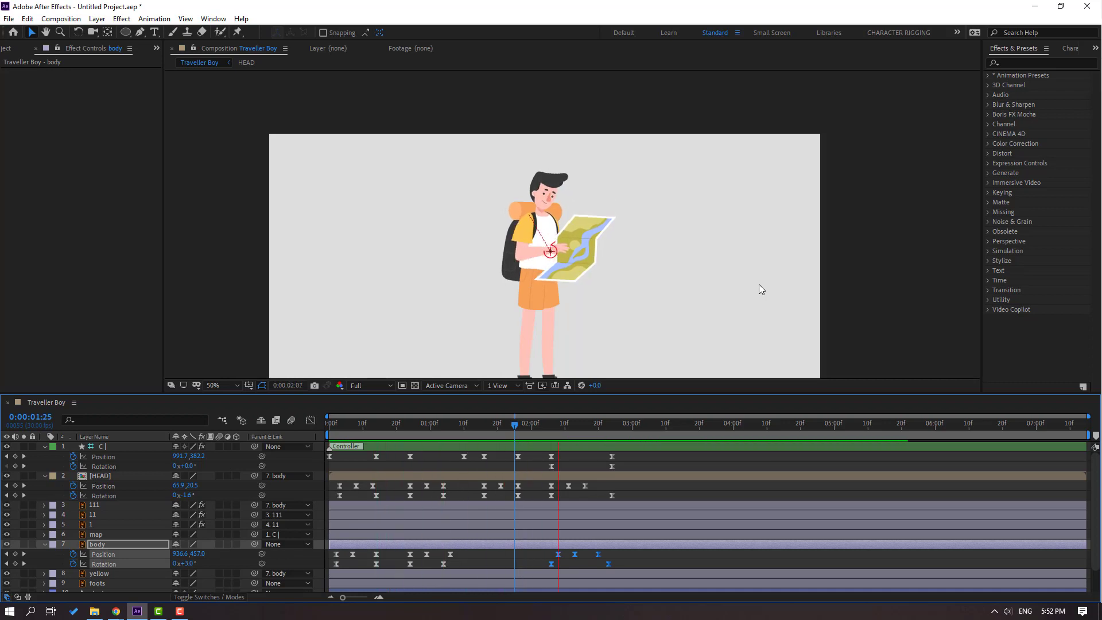
pyautogui.press('space')
pyautogui.press('space')
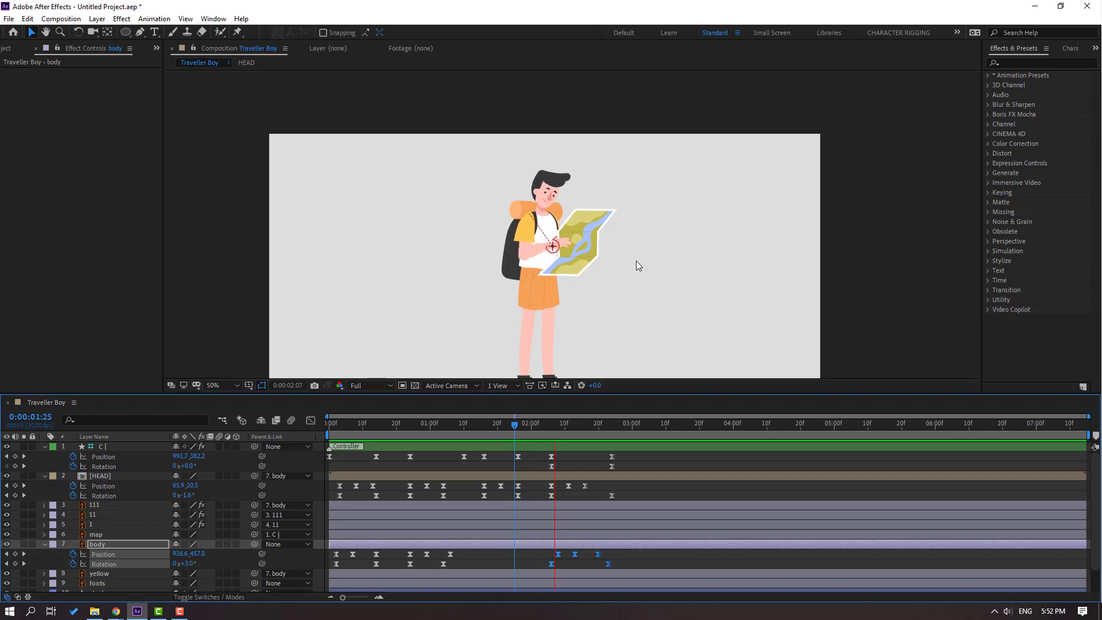
pyautogui.press('space')
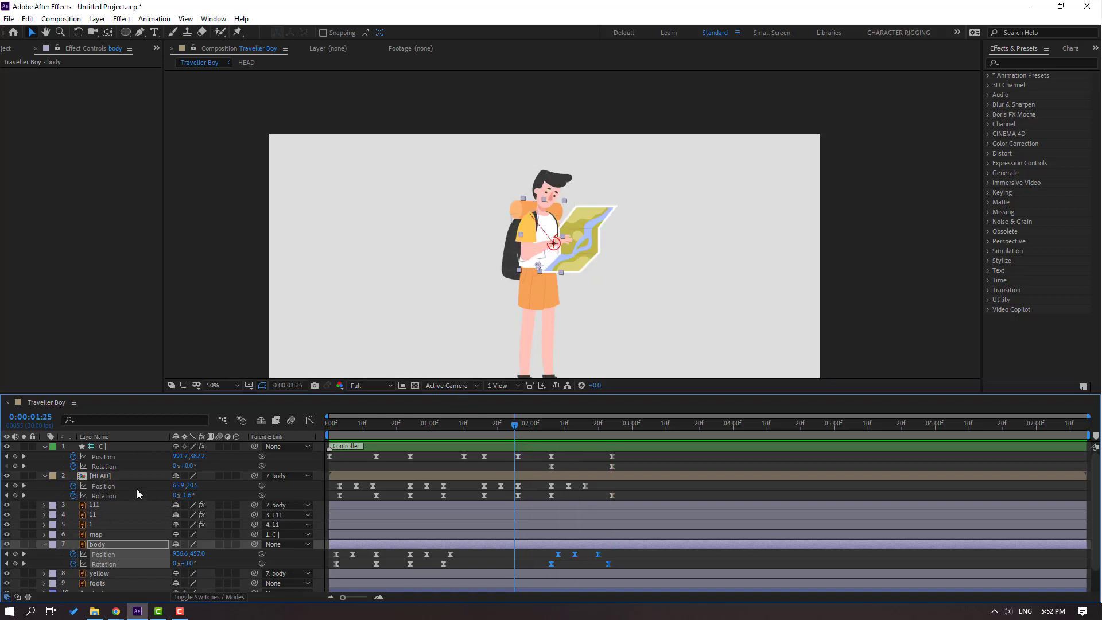
# - Open the HEAD composition and select the eyes layer for a close view of the face
pyautogui.doubleClick(100, 477)
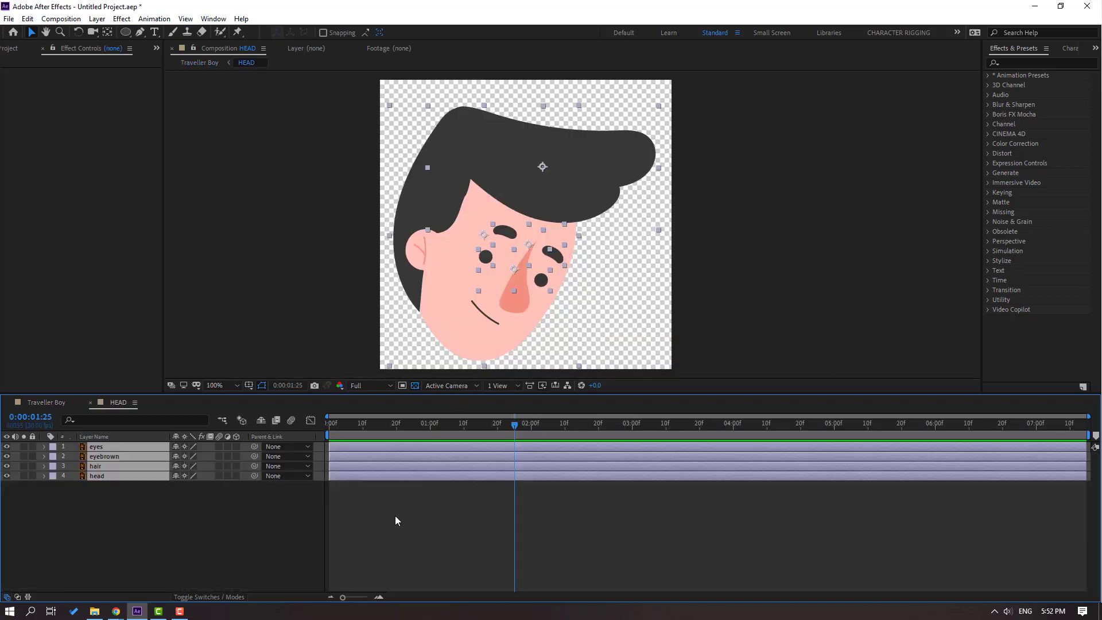
pyautogui.click(395, 520)
pyautogui.click(489, 253)
pyautogui.press('.')
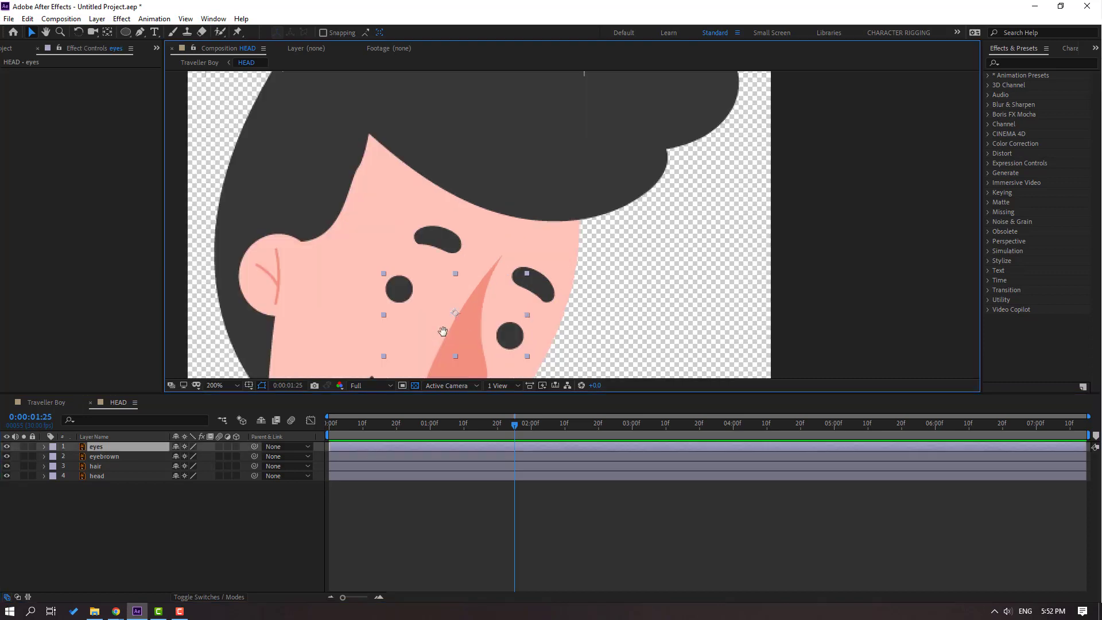
pyautogui.moveTo(442, 331); pyautogui.dragTo(496, 280)
# - Try to squash the original eyes layer vertically through its unlinked Scale
pyautogui.press('s')
pyautogui.click(175, 456)
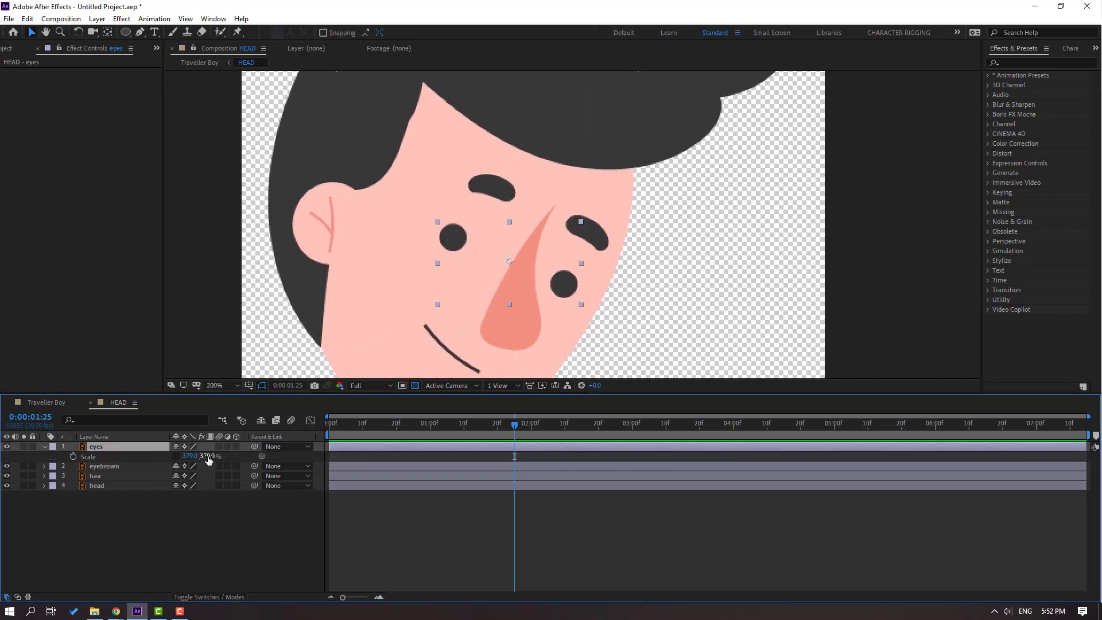
pyautogui.moveTo(207, 456); pyautogui.dragTo(172, 492)
pyautogui.hotkey('ctrl', 'z')
pyautogui.click(143, 529)
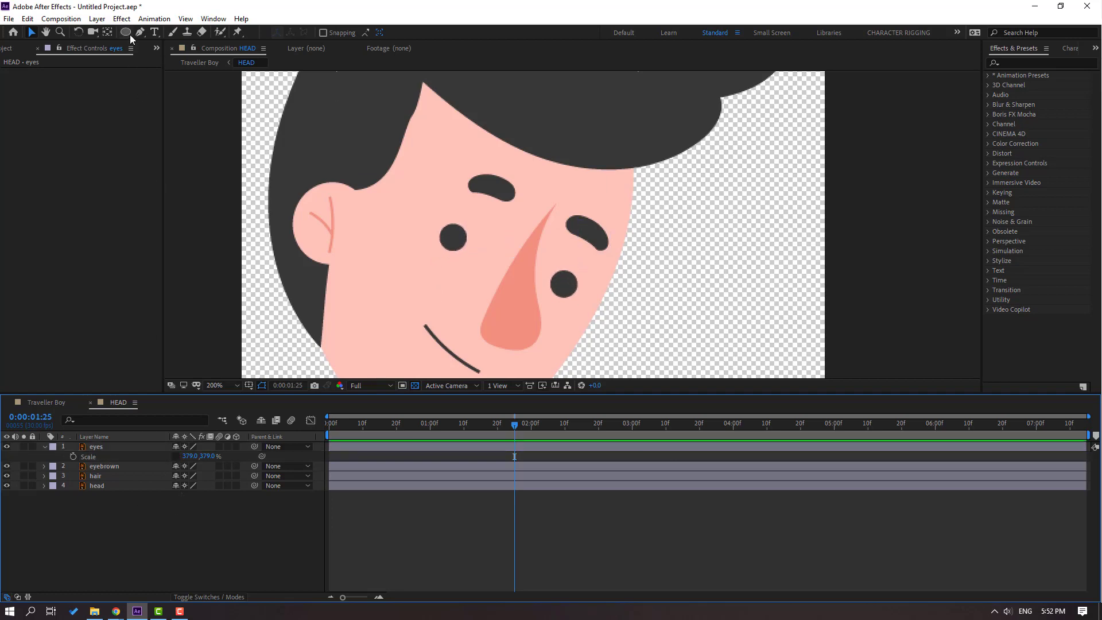
# - Draw a circle about the size of an eye on the cheek below the boy's left-hand eye with the Ellipse tool
pyautogui.moveTo(129, 33); pyautogui.dragTo(211, 56)
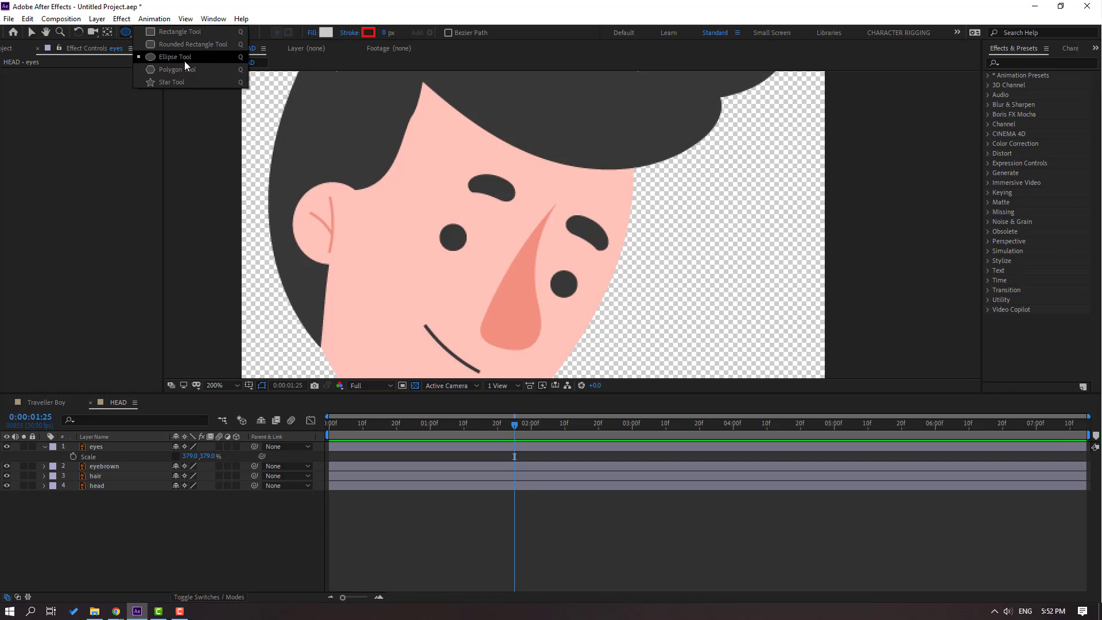
pyautogui.click(184, 61)
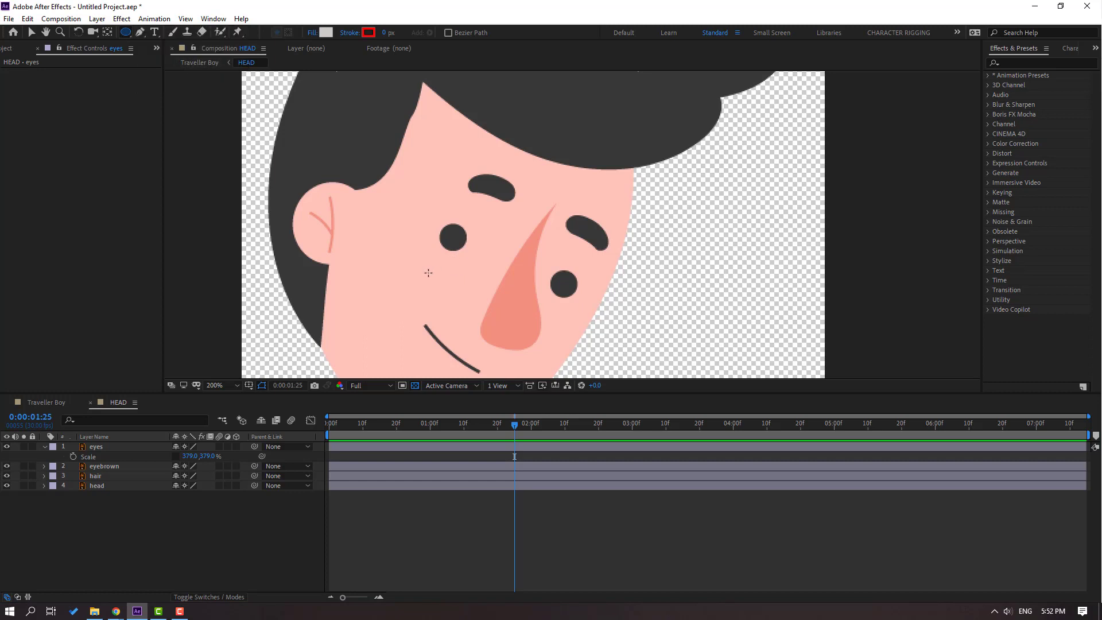
pyautogui.moveTo(431, 275); pyautogui.dragTo(454, 296)
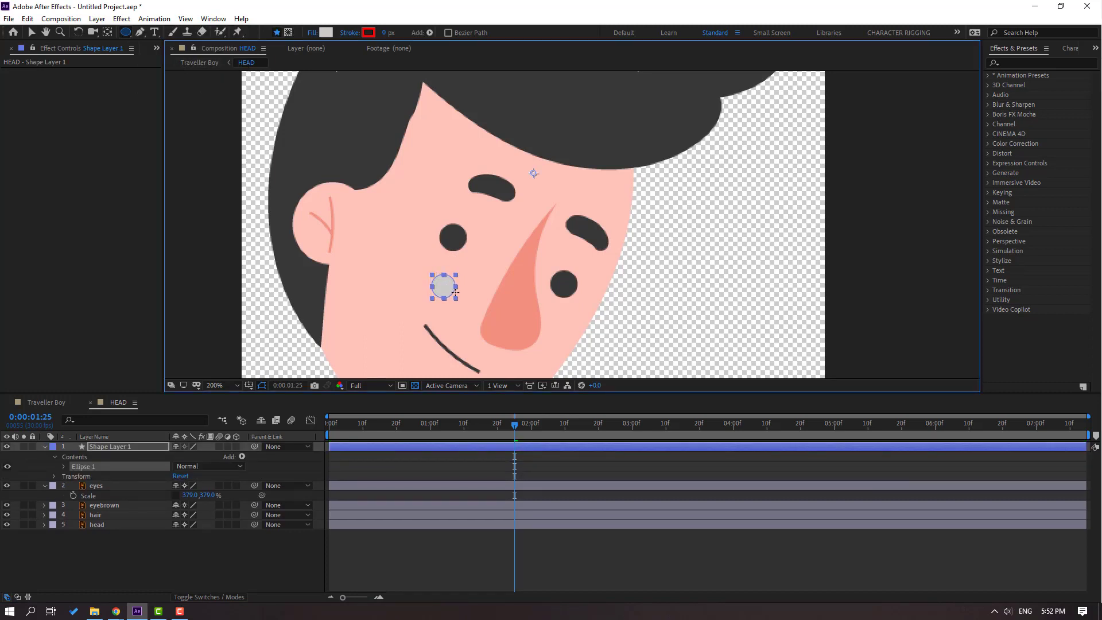
pyautogui.press('v')
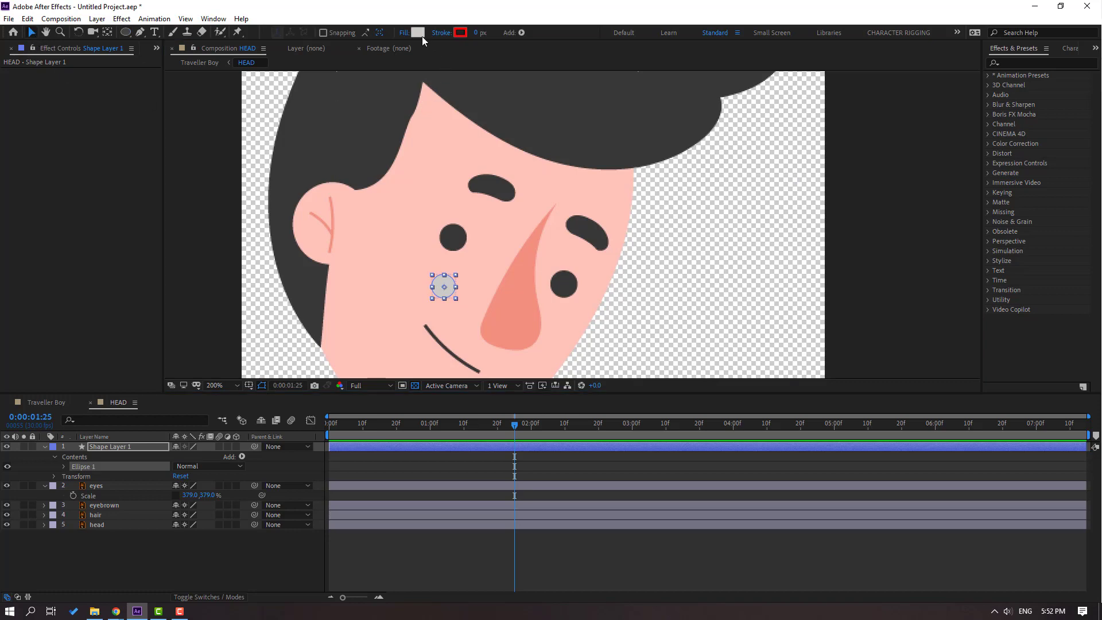
# - Fill the new circle with the eye's dark grey, 383838, by sampling the existing eye
pyautogui.click(418, 33)
pyautogui.click(971, 492)
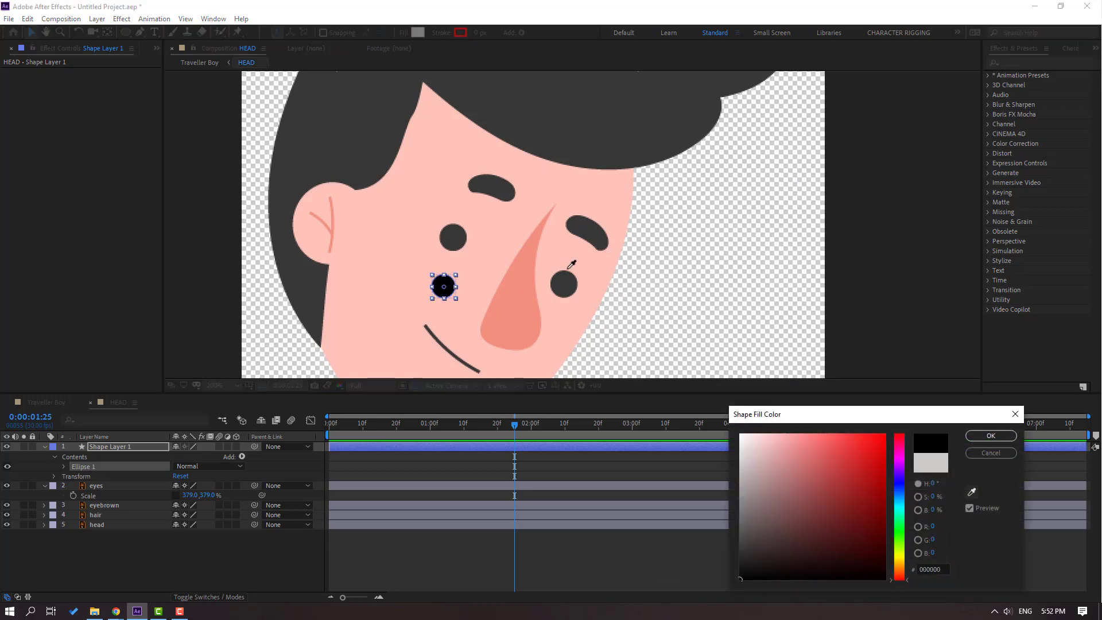
pyautogui.click(454, 236)
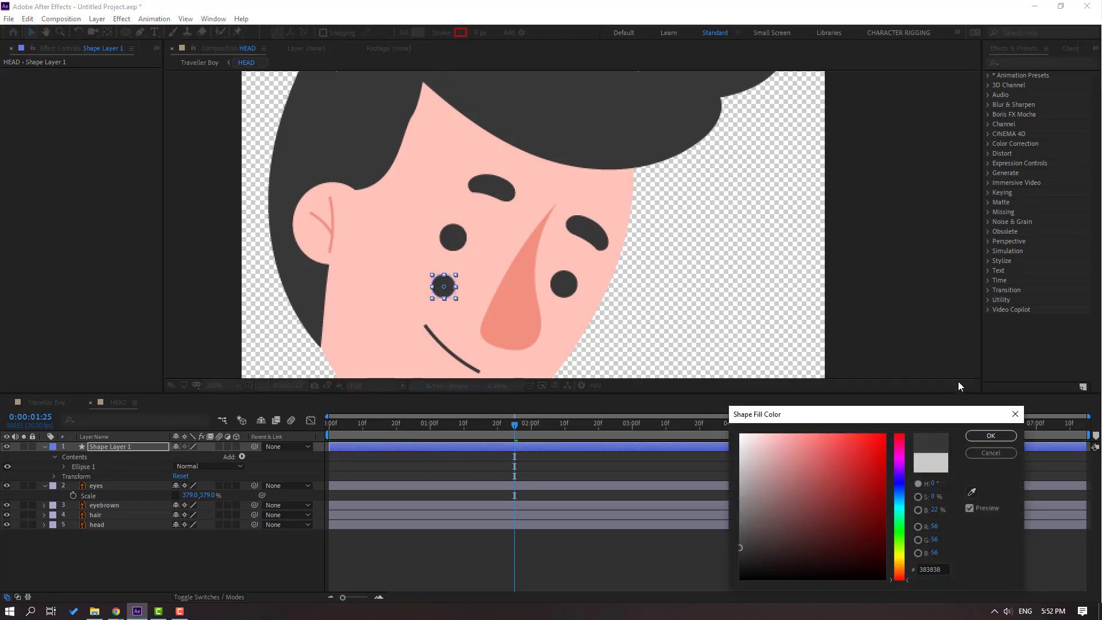
pyautogui.click(991, 435)
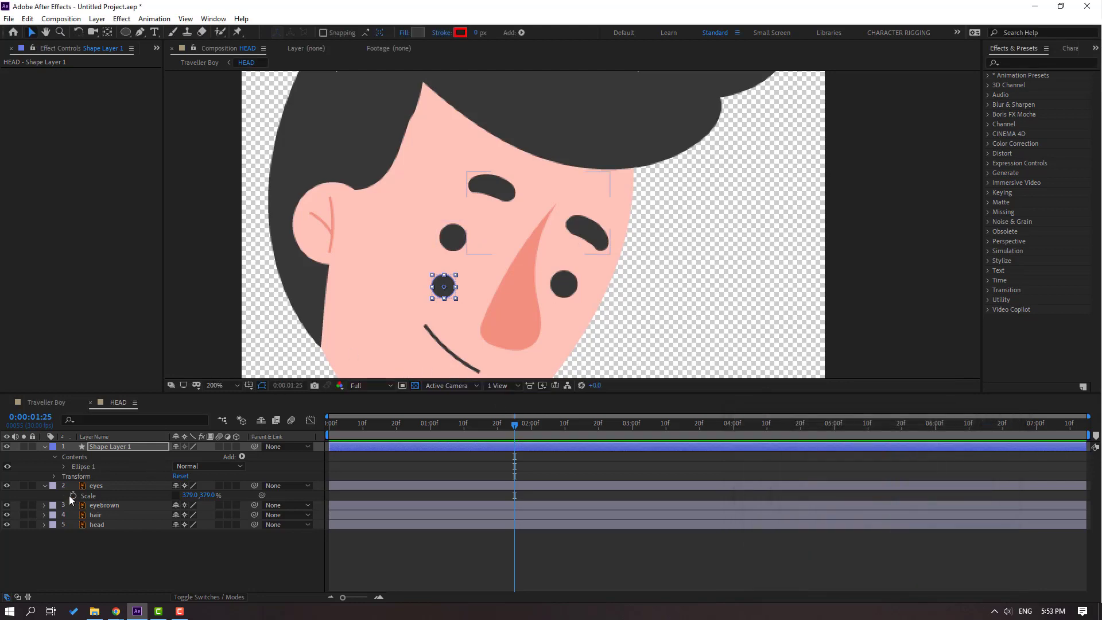
# - Duplicate Ellipse 1 and shift the copy horizontally across the nose to the other eye's position
pyautogui.click(87, 466)
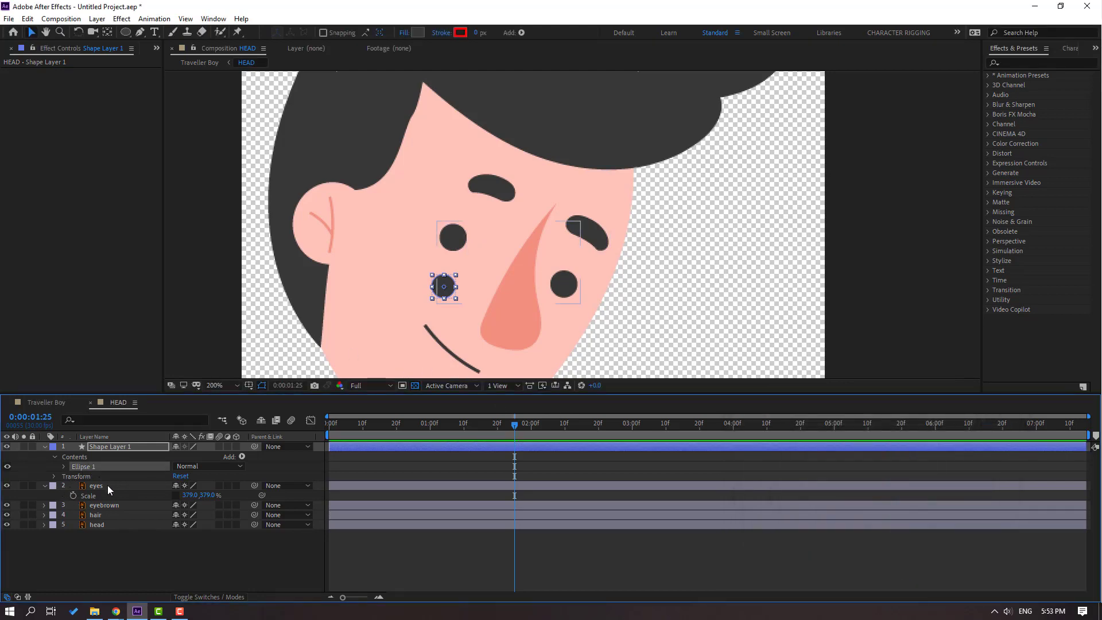
pyautogui.hotkey('ctrl', 'd')
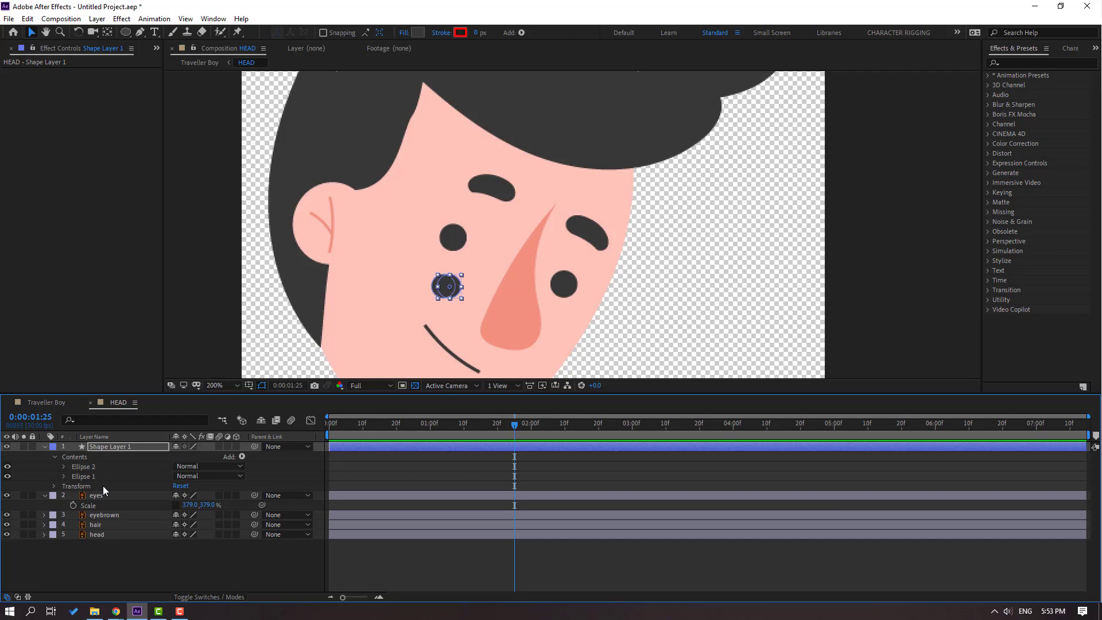
pyautogui.hotkey('shift', 'Right')
pyautogui.hotkey('shift', 'Right')
pyautogui.hotkey('shift', 'Right')
pyautogui.hotkey('shift', 'Right')
pyautogui.hotkey('shift', 'Right')
pyautogui.hotkey('shift', 'Right')
pyautogui.hotkey('shift', 'Right')
pyautogui.hotkey('shift', 'Right')
pyautogui.hotkey('shift', 'Right')
pyautogui.hotkey('shift', 'Right')
pyautogui.hotkey('shift', 'Right')
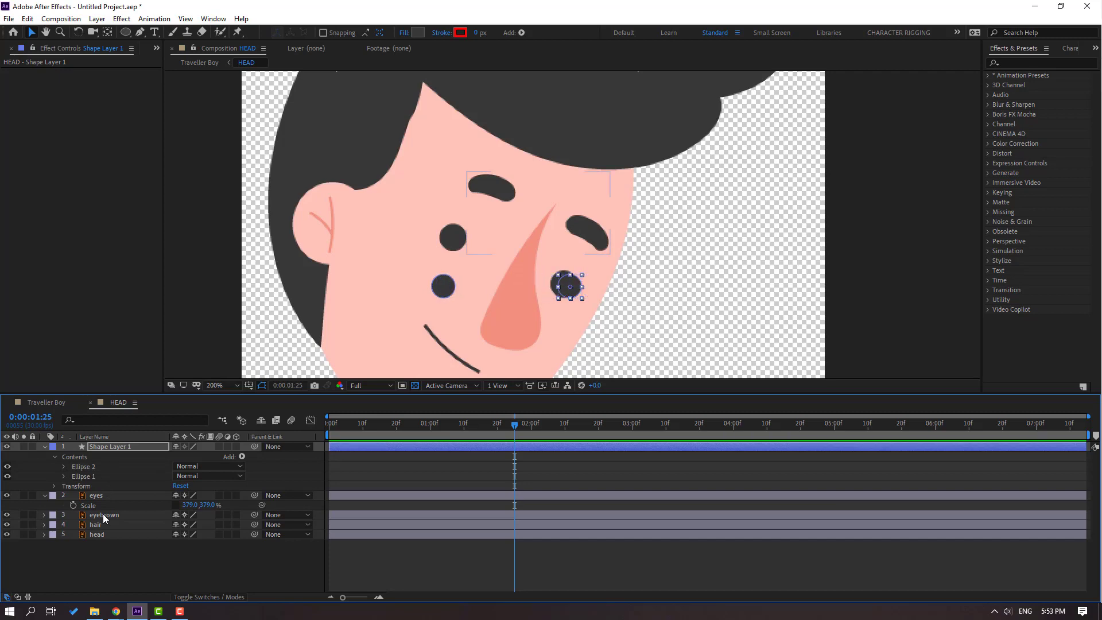
# - Delete the original eyes layer and rename the new shape layer as eyes
pyautogui.click(95, 497)
pyautogui.press('Delete')
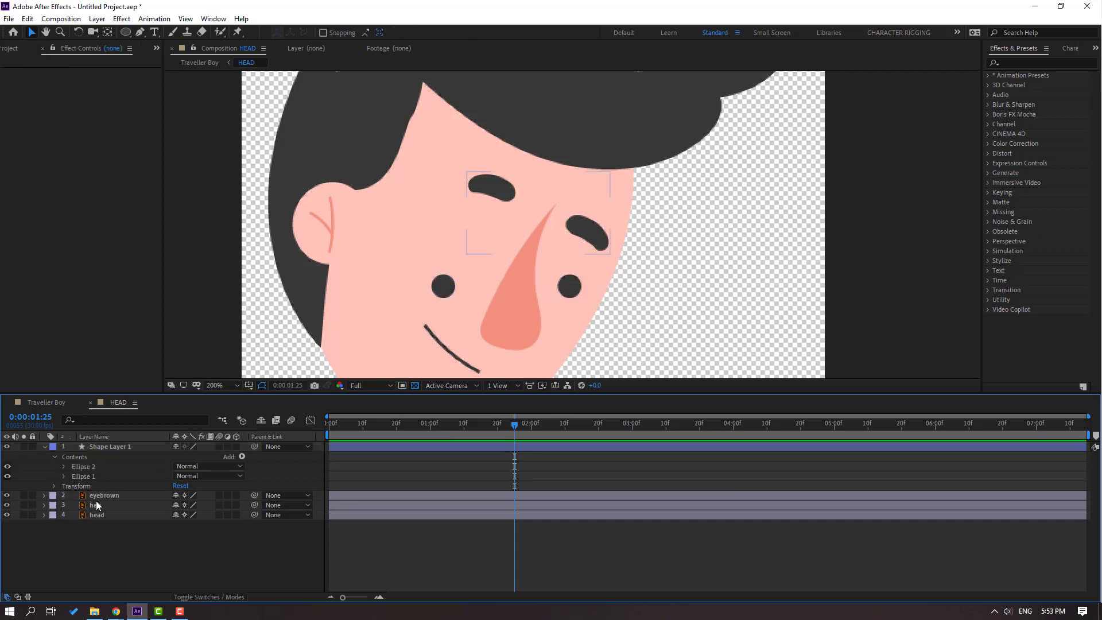
pyautogui.click(103, 448)
pyautogui.press('Return')
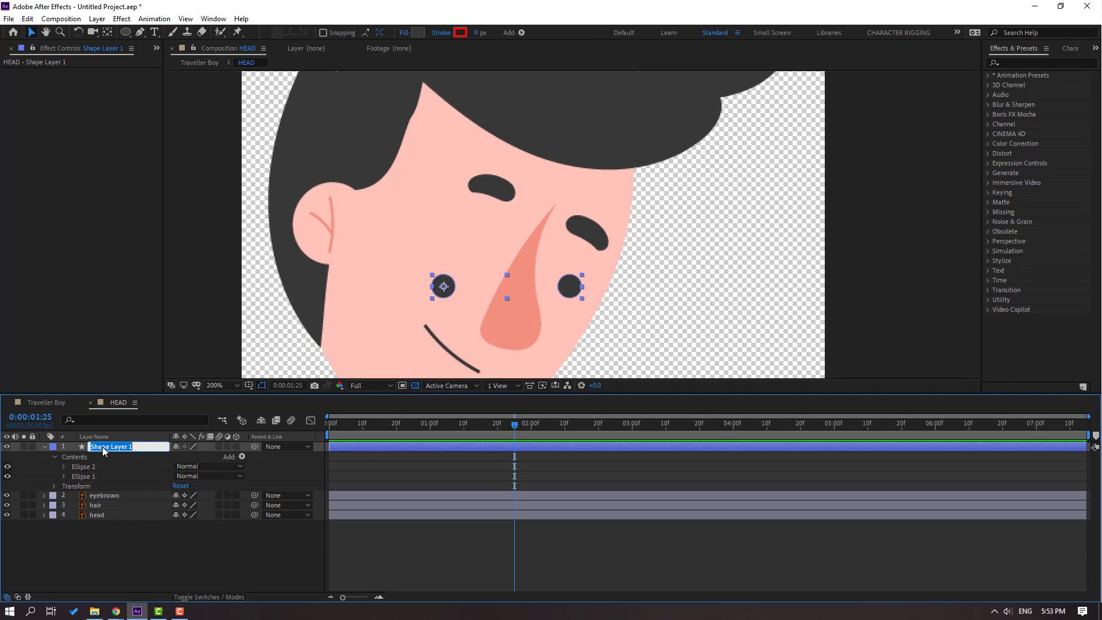
pyautogui.write('eyes')
pyautogui.press('Return')
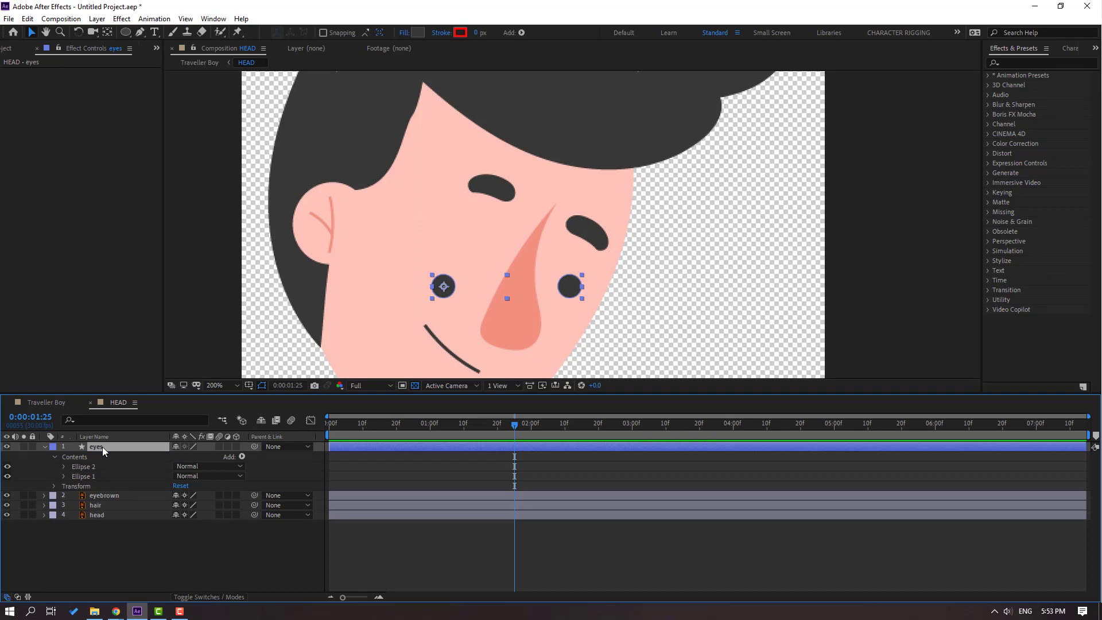
# - Keyframe the eyes layer's Scale at 0:00:00:00 and set its vertical scale to 5% at 0:00:00:03
pyautogui.press('s')
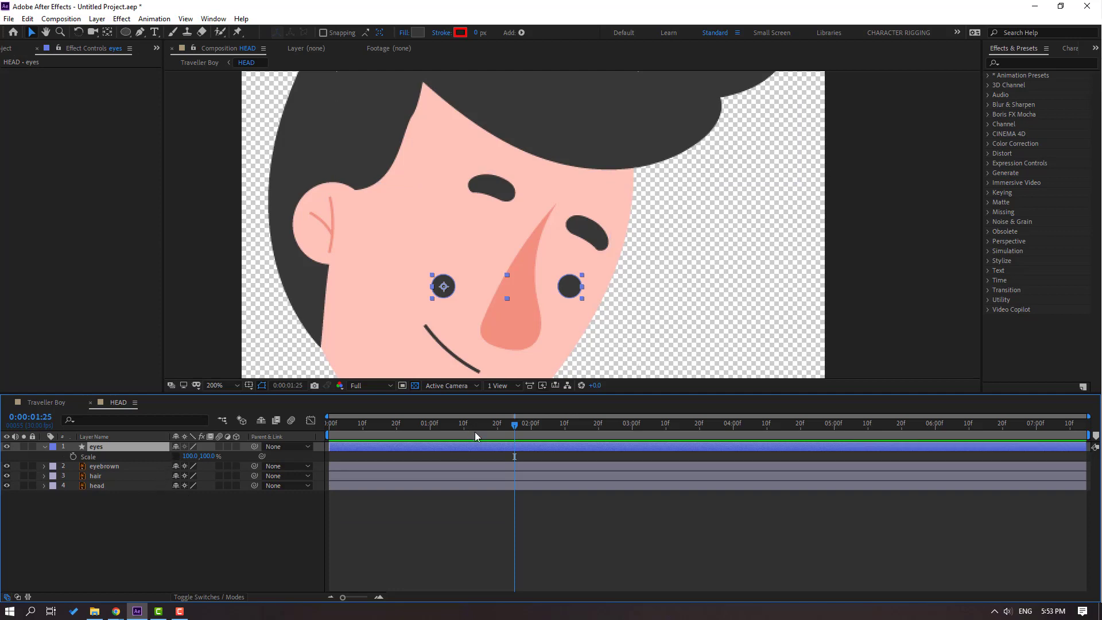
pyautogui.click(72, 456)
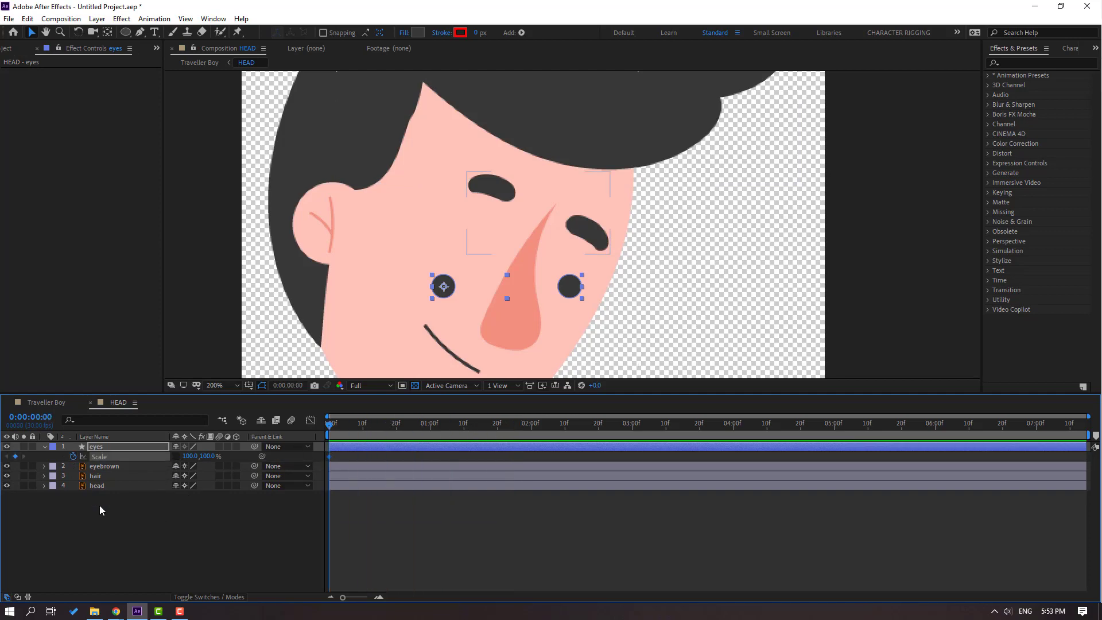
pyautogui.press('pagedown')
pyautogui.press('pagedown')
pyautogui.press('pagedown')
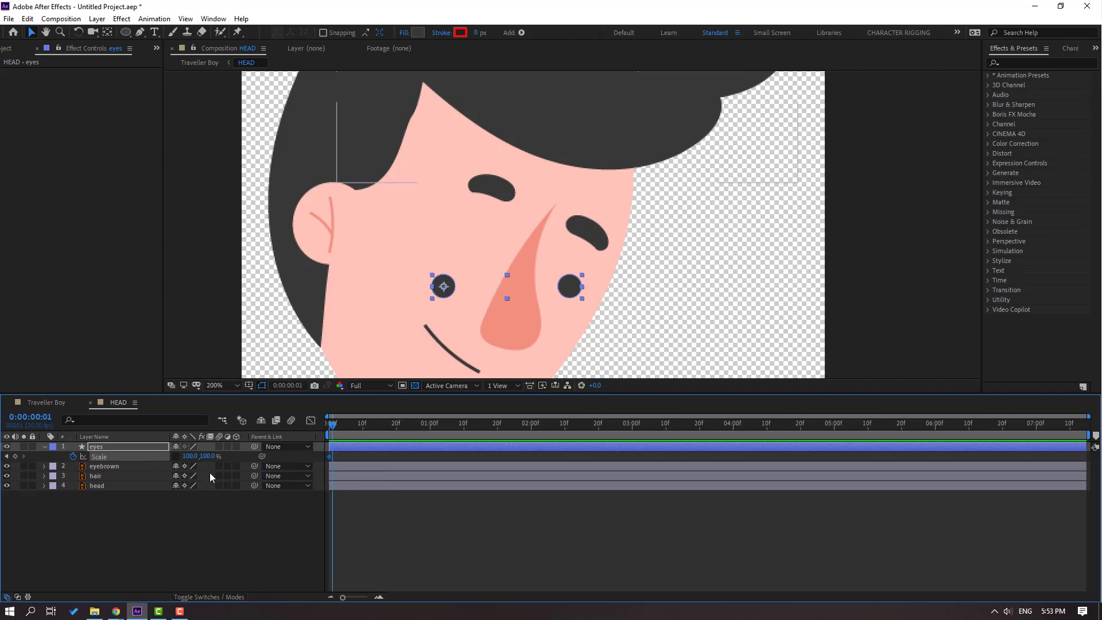
pyautogui.click(207, 456)
pyautogui.write('5')
pyautogui.press('Return')
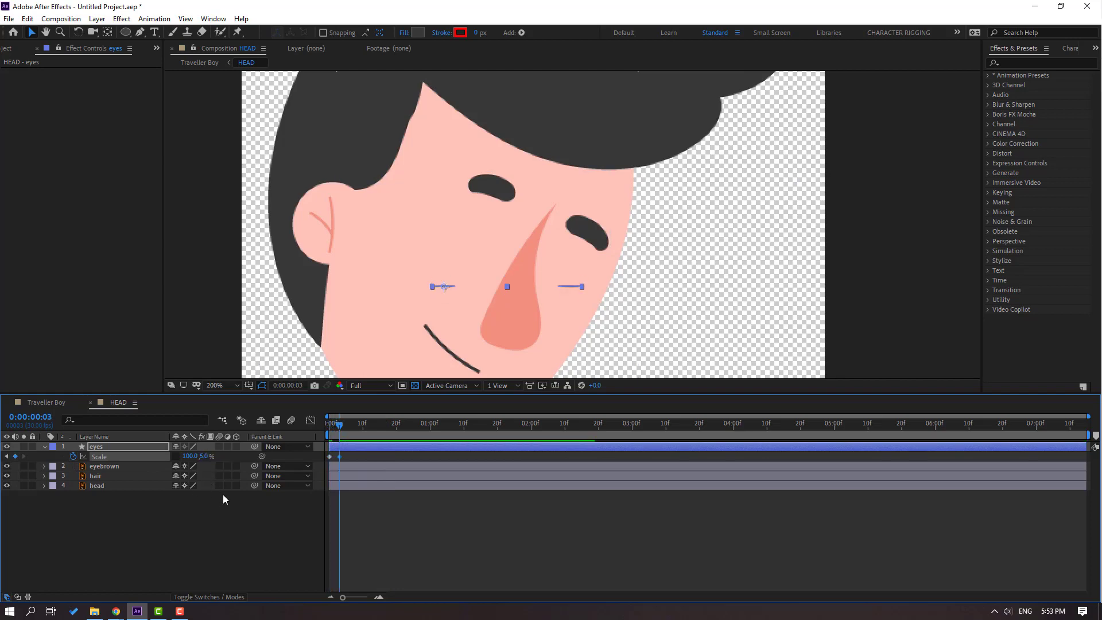
# - Set the eyes layer's vertical scale to 100% at 0:00:00:06 to reopen the eyes
pyautogui.press('pagedown')
pyautogui.press('pagedown')
pyautogui.press('pagedown')
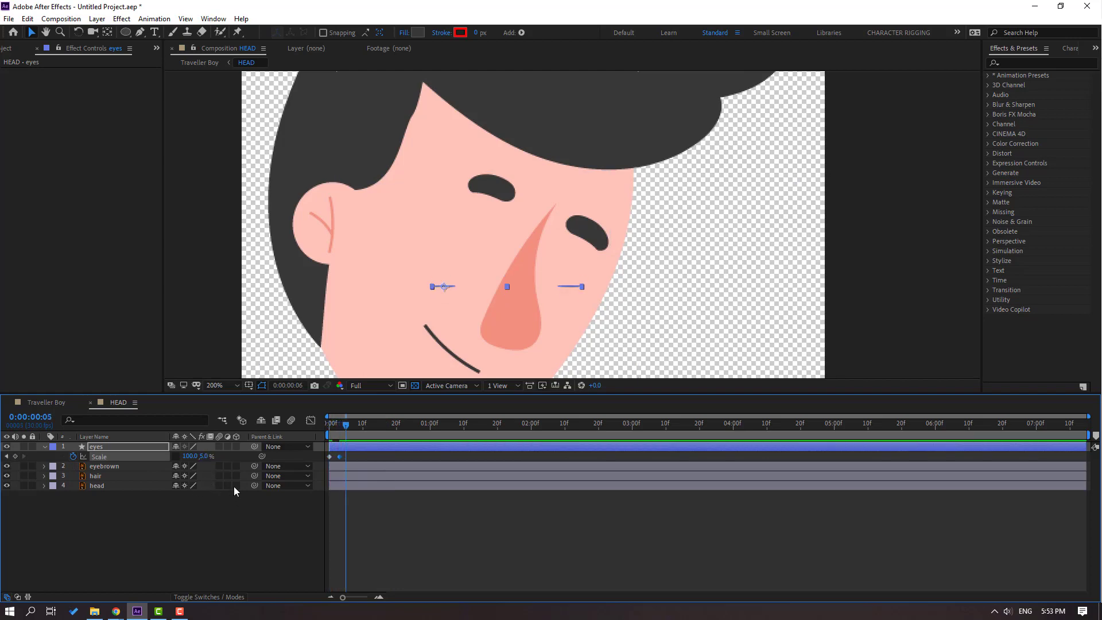
pyautogui.click(205, 456)
pyautogui.write('100')
pyautogui.press('Return')
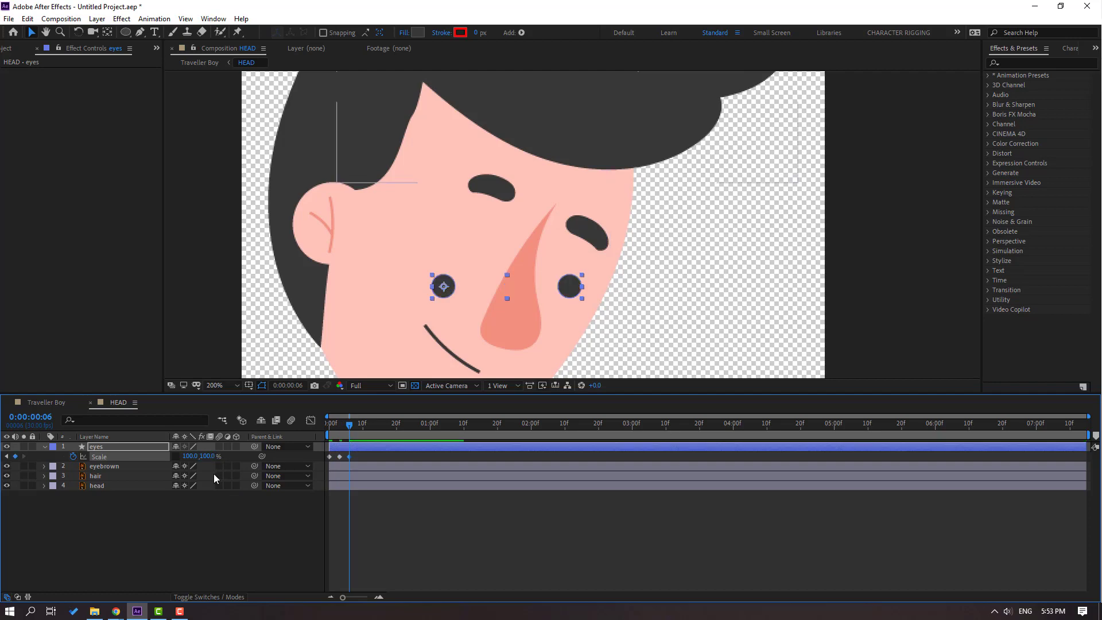
# - Apply Easy Ease to the three blink keyframes, shift them to start at about 0:00:00:05, and preview the blink
pyautogui.moveTo(326, 463); pyautogui.dragTo(367, 458)
pyautogui.rightClick(350, 450)
pyautogui.moveTo(406, 447)
pyautogui.click(502, 486)
pyautogui.click(386, 459)
pyautogui.press('space')
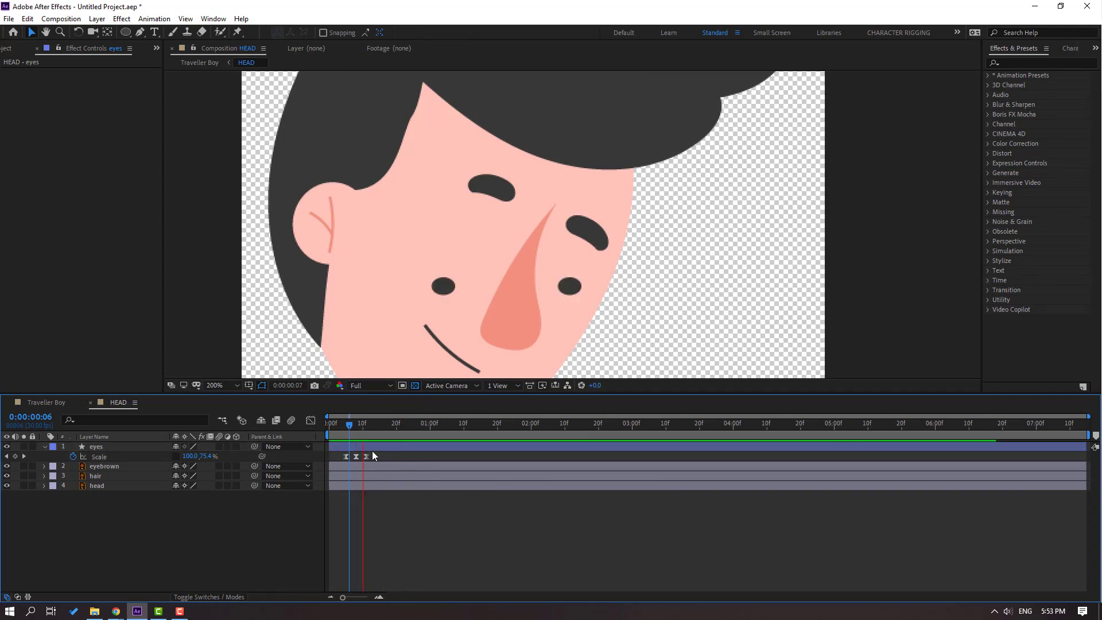
# - At 0:00:00:24, rotate the eyes layer to 31° and move it up the face so the left eye sits beneath its eyebrow
pyautogui.click(371, 449)
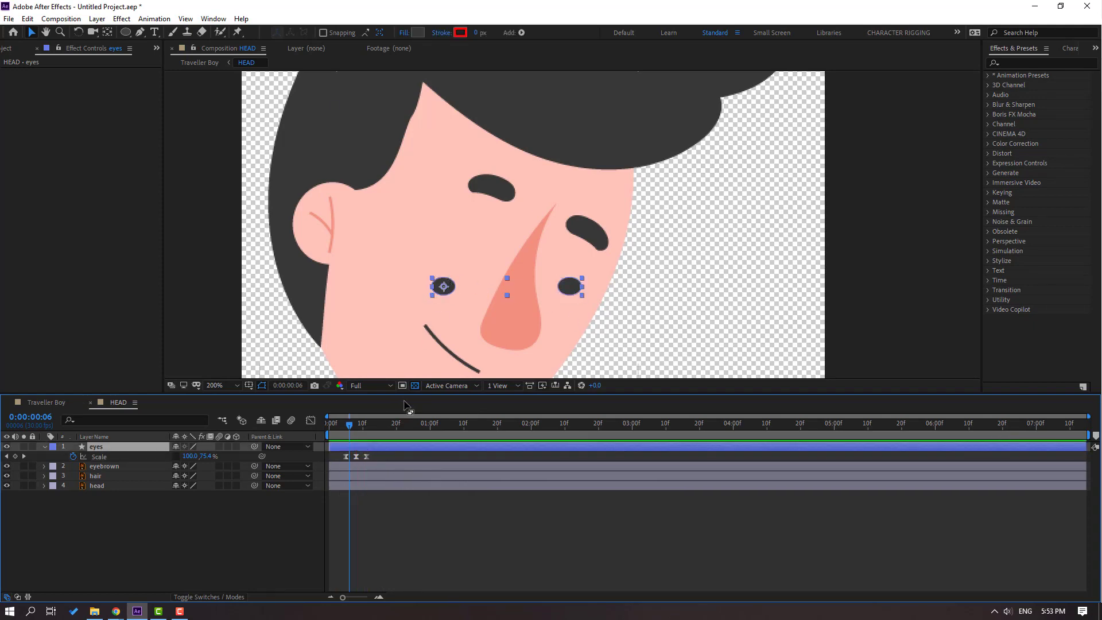
pyautogui.moveTo(340, 426); pyautogui.dragTo(410, 424)
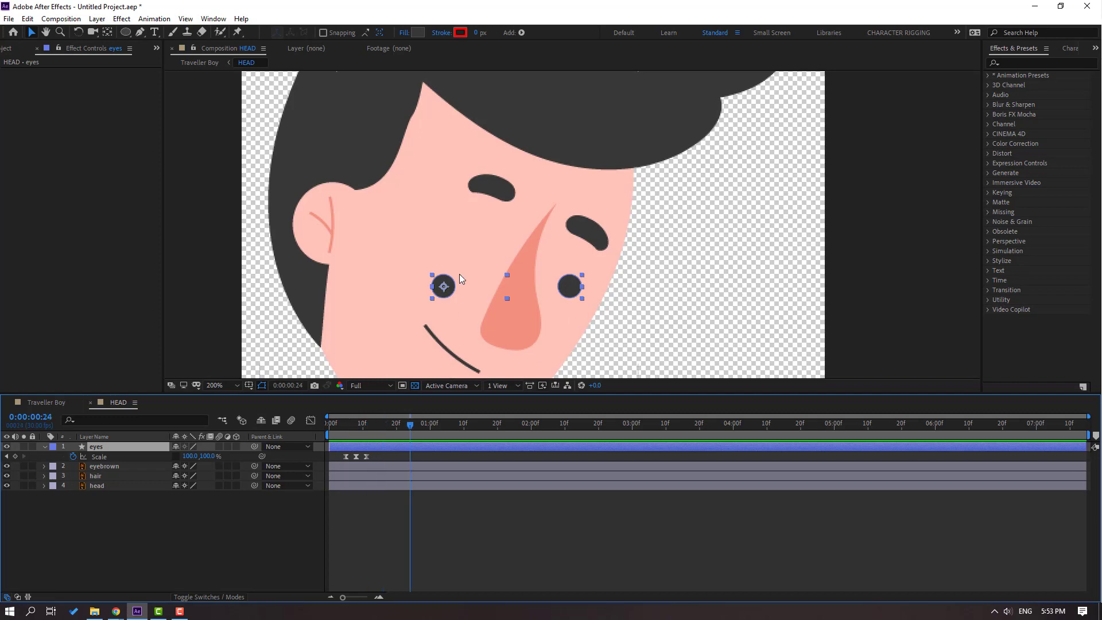
pyautogui.click(468, 269)
pyautogui.moveTo(469, 273); pyautogui.dragTo(486, 246)
pyautogui.press('r')
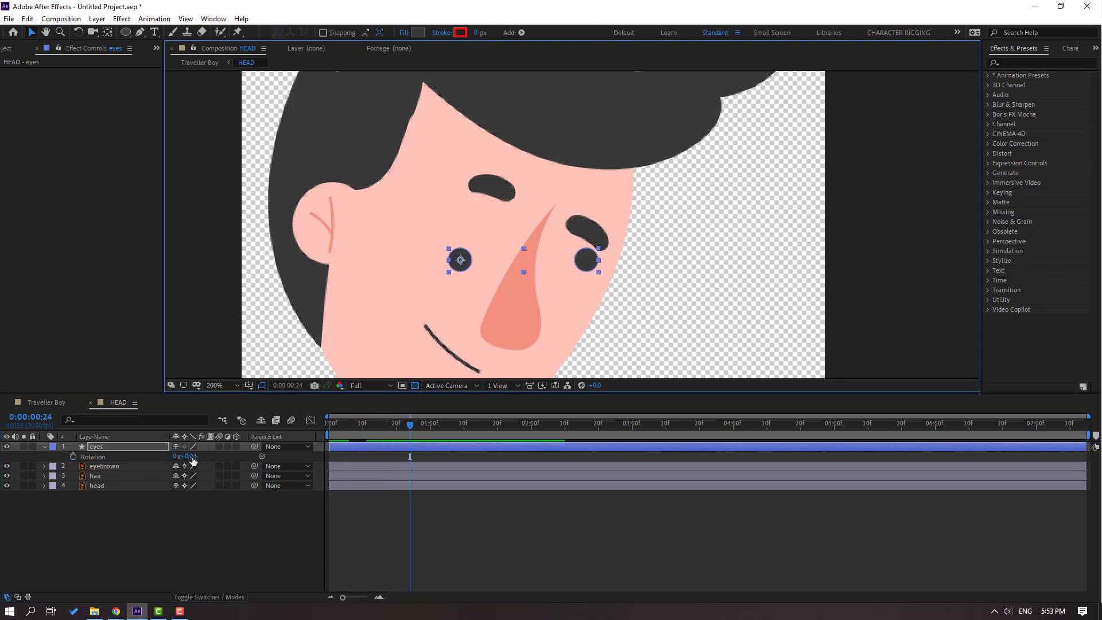
pyautogui.moveTo(185, 456); pyautogui.dragTo(203, 455)
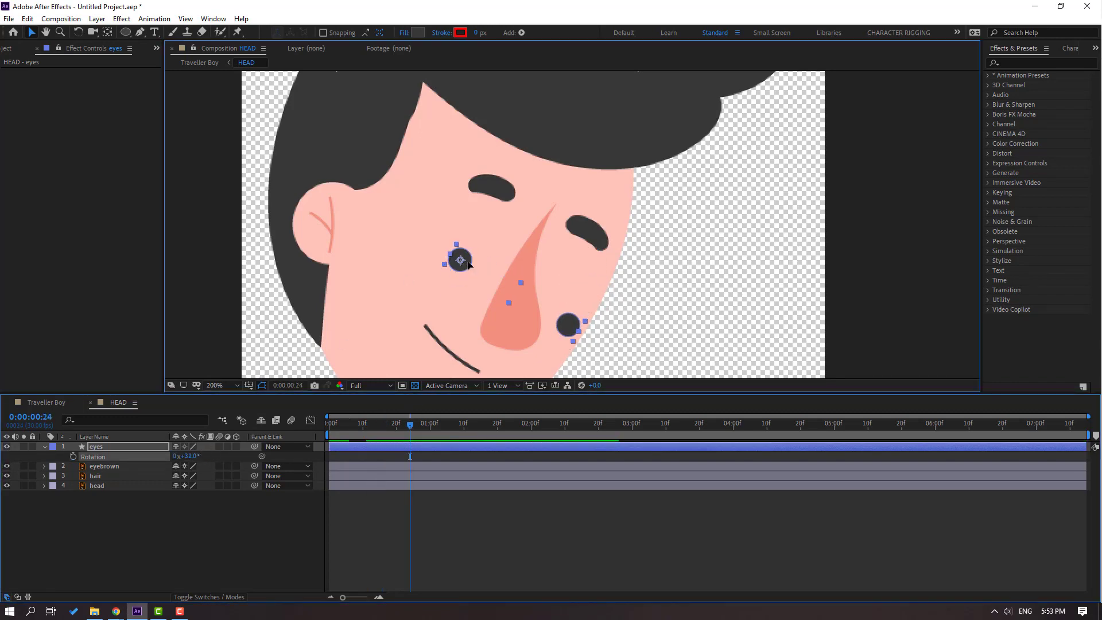
pyautogui.moveTo(497, 263); pyautogui.dragTo(509, 232)
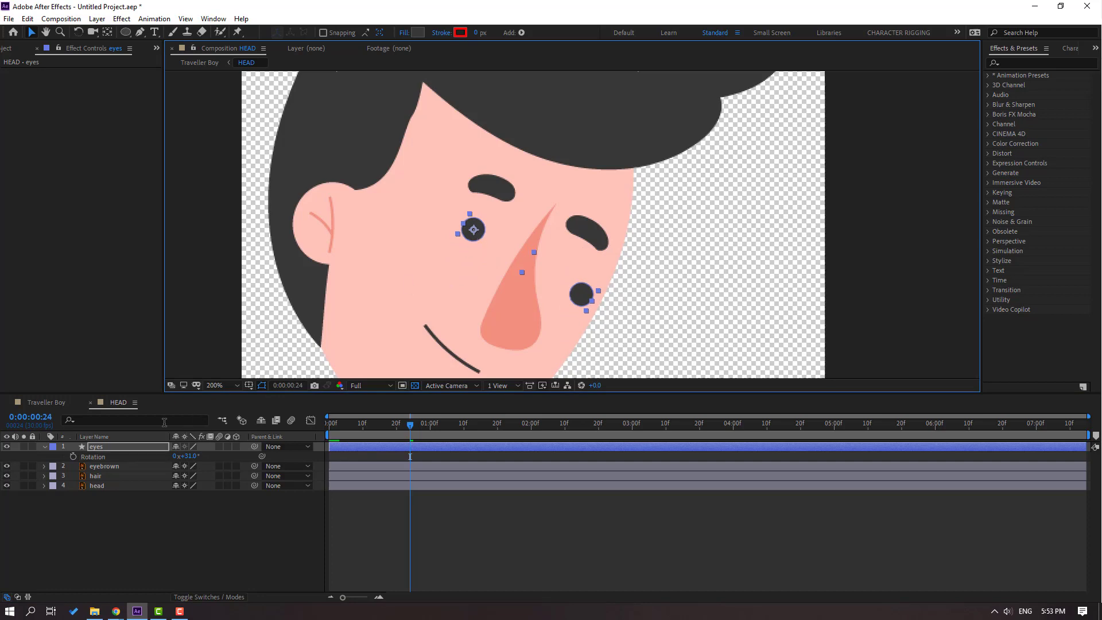
# - Move the eyes layer's Ellipse 2 up toward the nose so it sits beneath the right eyebrow, and preview the blink
pyautogui.click(43, 447)
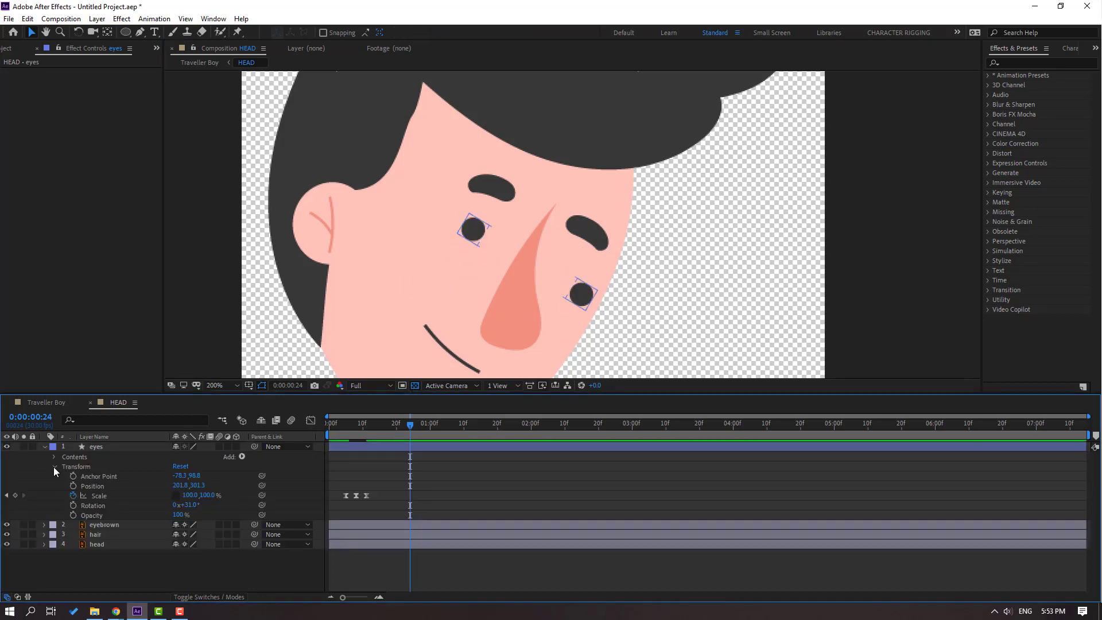
pyautogui.click(53, 456)
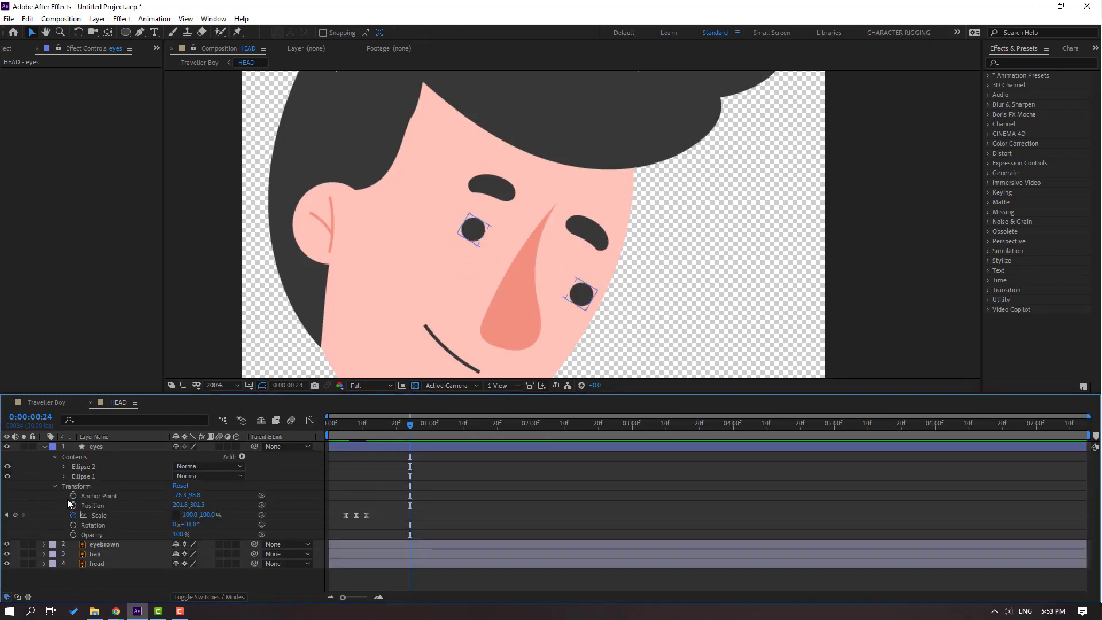
pyautogui.click(85, 468)
pyautogui.scroll(2, 625, 329)
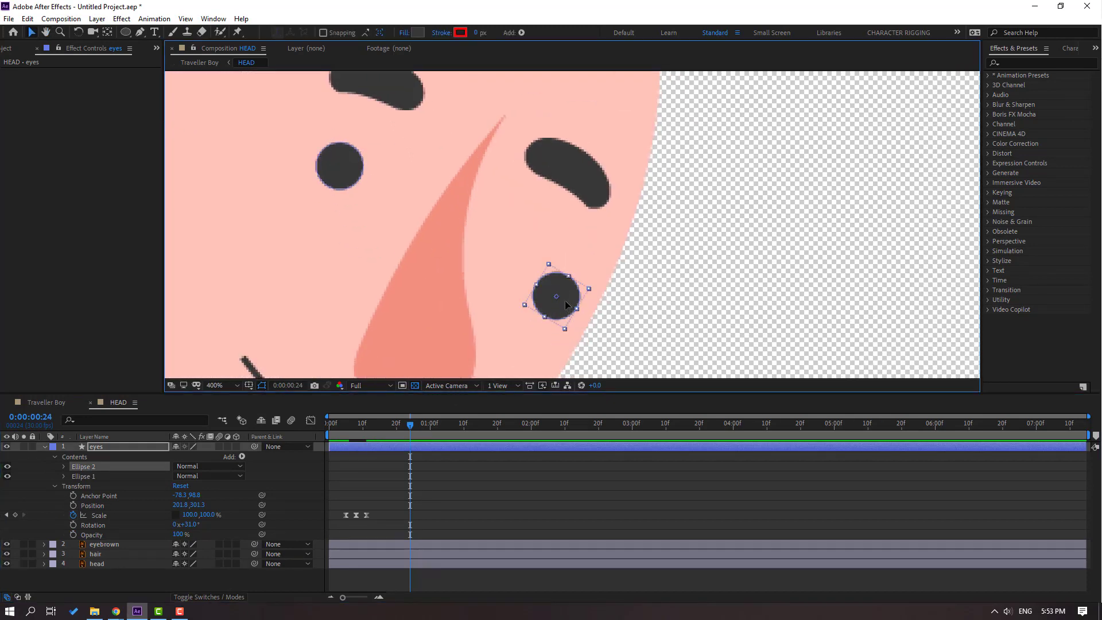
pyautogui.moveTo(565, 304); pyautogui.dragTo(536, 258)
pyautogui.scroll(-2, 566, 267)
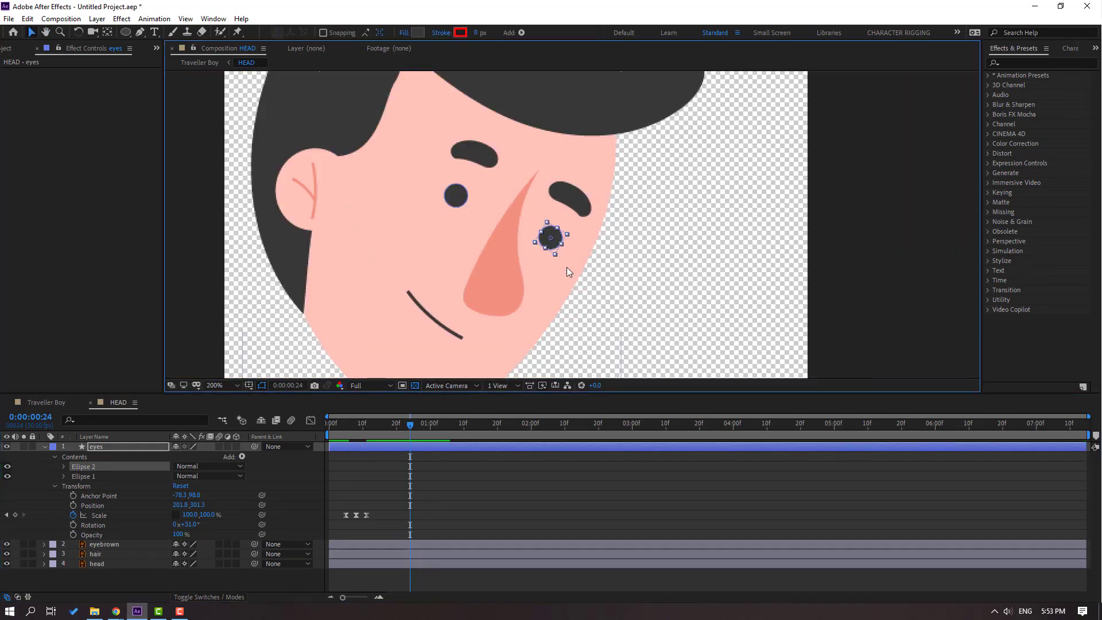
pyautogui.press('space')
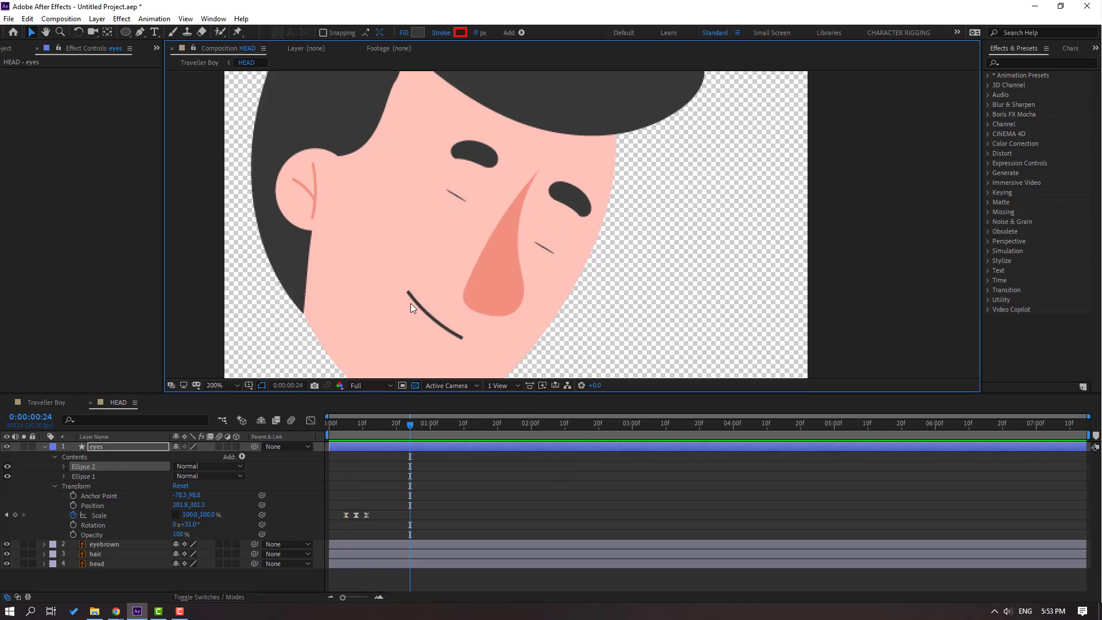
# - Fine-tune Ellipse 2's placement at 0:00:00:09 and preview the blink on the whole head
pyautogui.click(548, 240)
pyautogui.scroll(2, 549, 263)
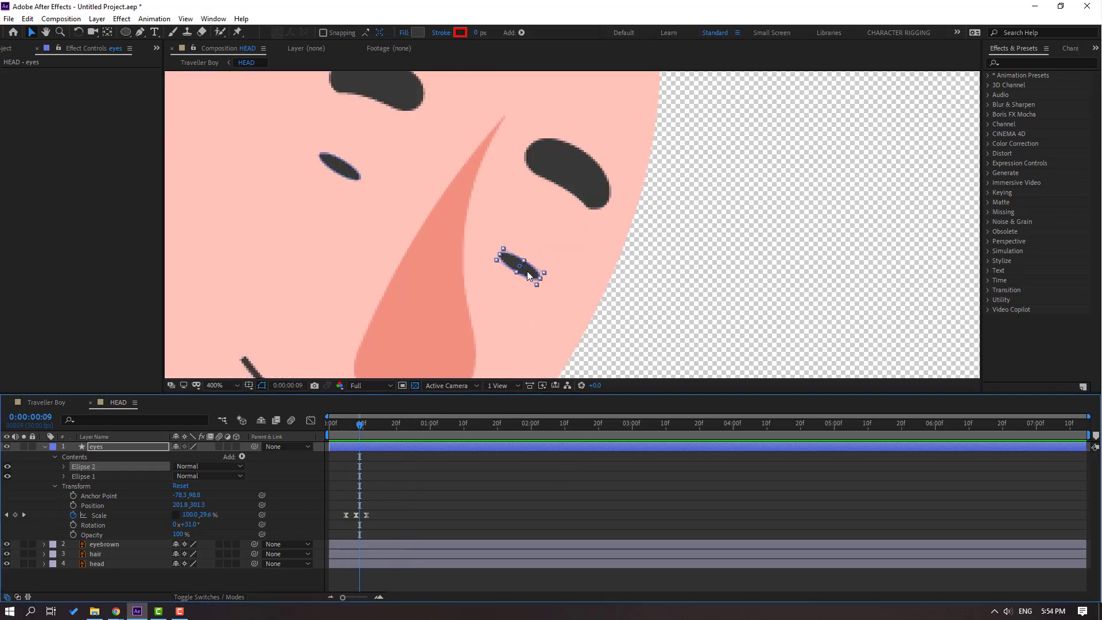
pyautogui.moveTo(527, 271); pyautogui.dragTo(526, 273)
pyautogui.press('space')
pyautogui.scroll(-5, 648, 260)
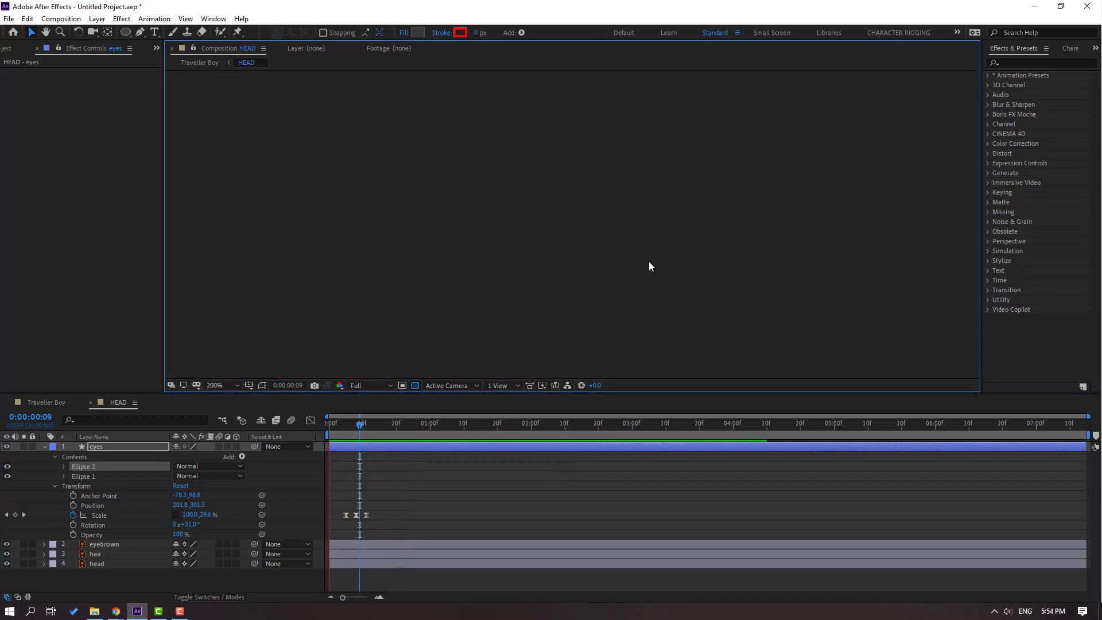
pyautogui.press('space')
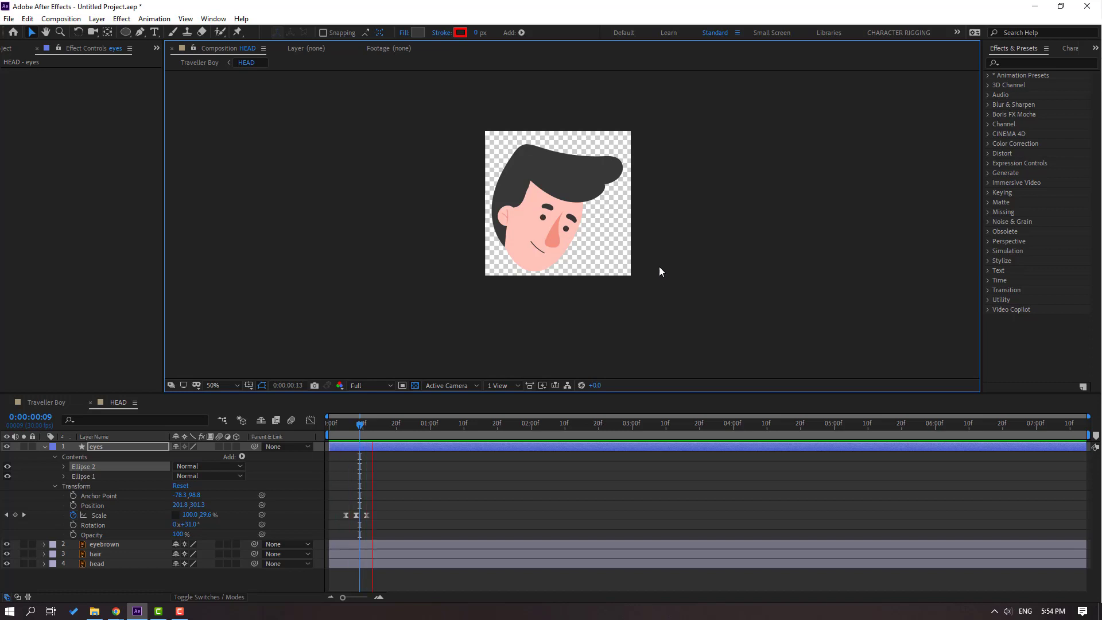
# - Copy the three blink keyframes, paste them at six spaced times from 0:00:00:24 to 0:00:04:27, and preview the Traveller Boy composition
pyautogui.moveTo(383, 520); pyautogui.dragTo(330, 523)
pyautogui.moveTo(376, 425); pyautogui.dragTo(477, 426)
pyautogui.hotkey('ctrl', 'v')
pyautogui.hotkey('ctrl', 'v')
pyautogui.moveTo(544, 432); pyautogui.dragTo(823, 435)
pyautogui.hotkey('ctrl', 'v')
pyautogui.hotkey('ctrl', 'v')
pyautogui.hotkey('ctrl', 'v')
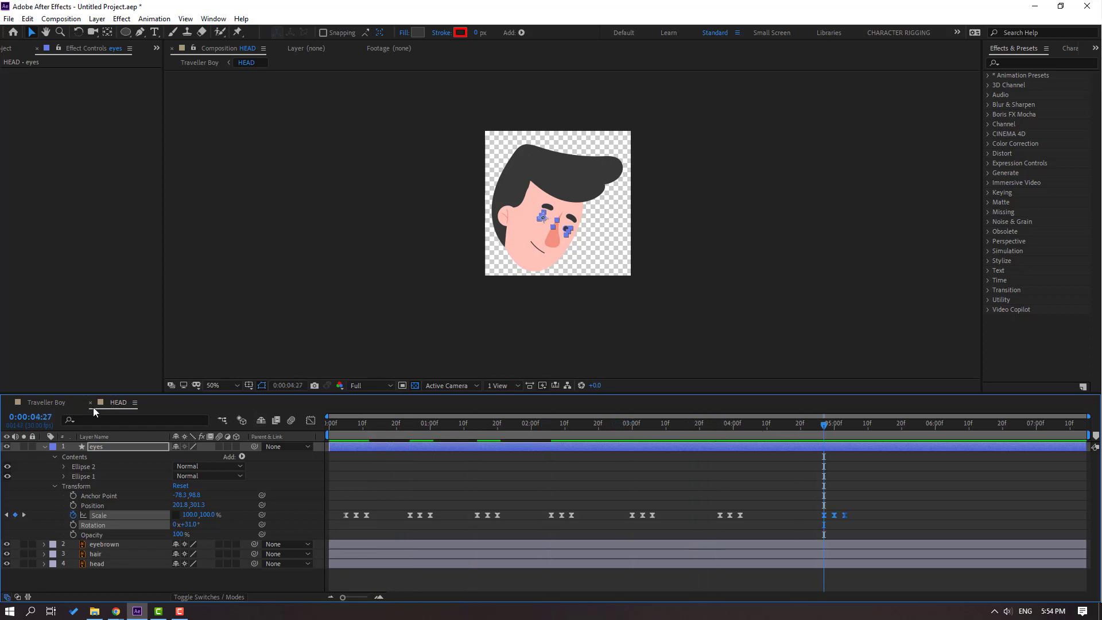
pyautogui.click(46, 401)
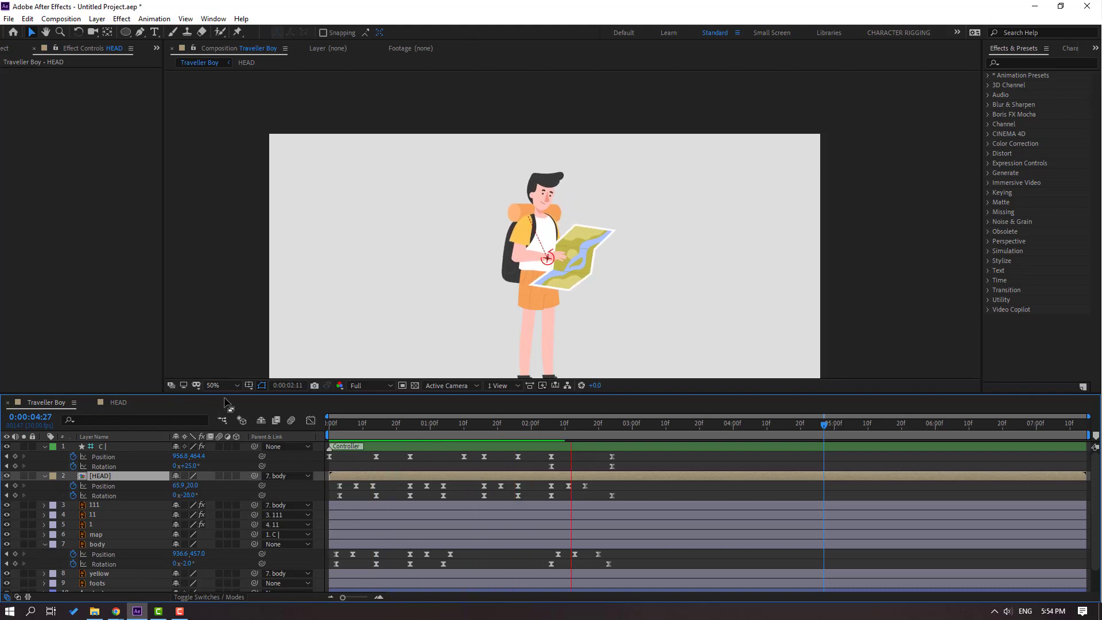
# - In the HEAD composition, delete the blinks at 0:00:00:24 and 0:00:02:06, and shift the 0:00:03:00 blink to about 0:00:02:21
pyautogui.click(106, 405)
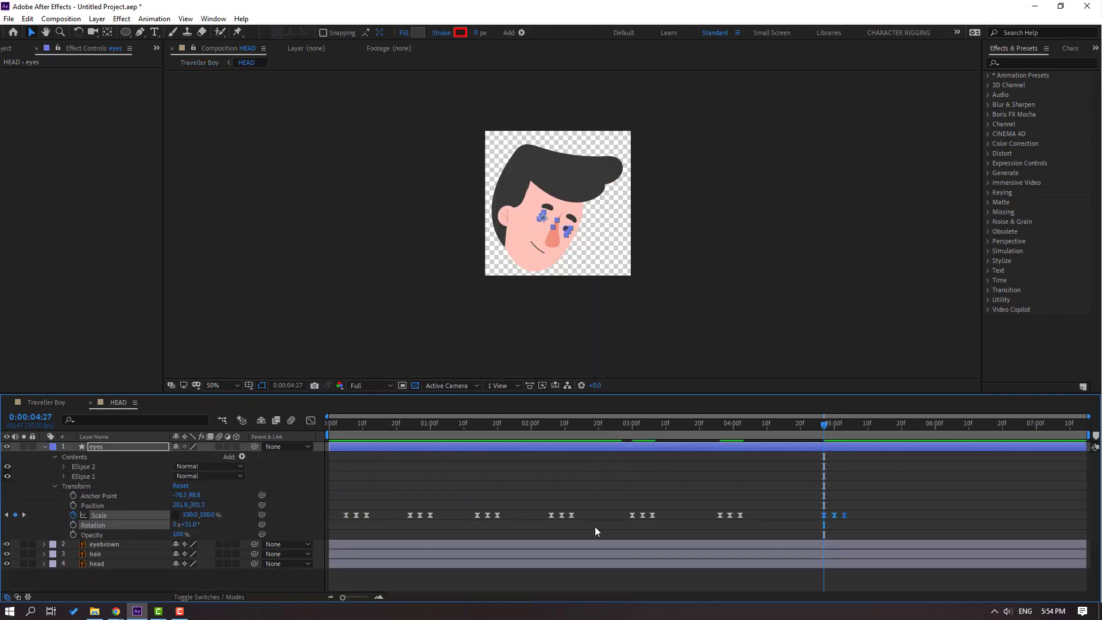
pyautogui.click(586, 425)
pyautogui.moveTo(591, 504); pyautogui.dragTo(540, 523)
pyautogui.press('Delete')
pyautogui.moveTo(444, 510); pyautogui.dragTo(403, 523)
pyautogui.press('Delete')
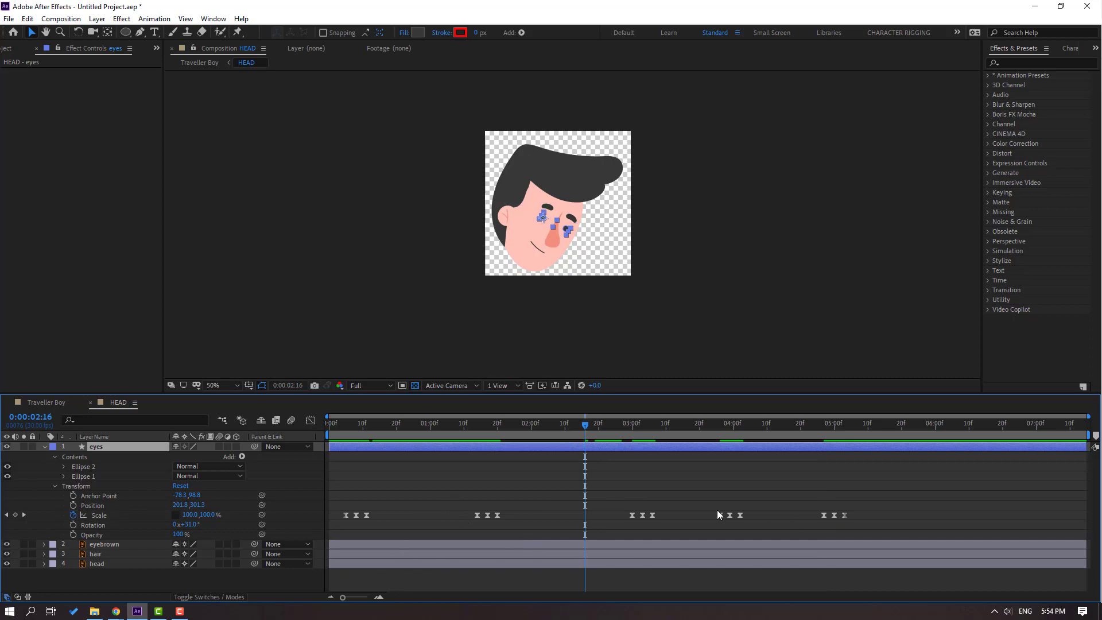
pyautogui.moveTo(718, 510); pyautogui.dragTo(605, 514)
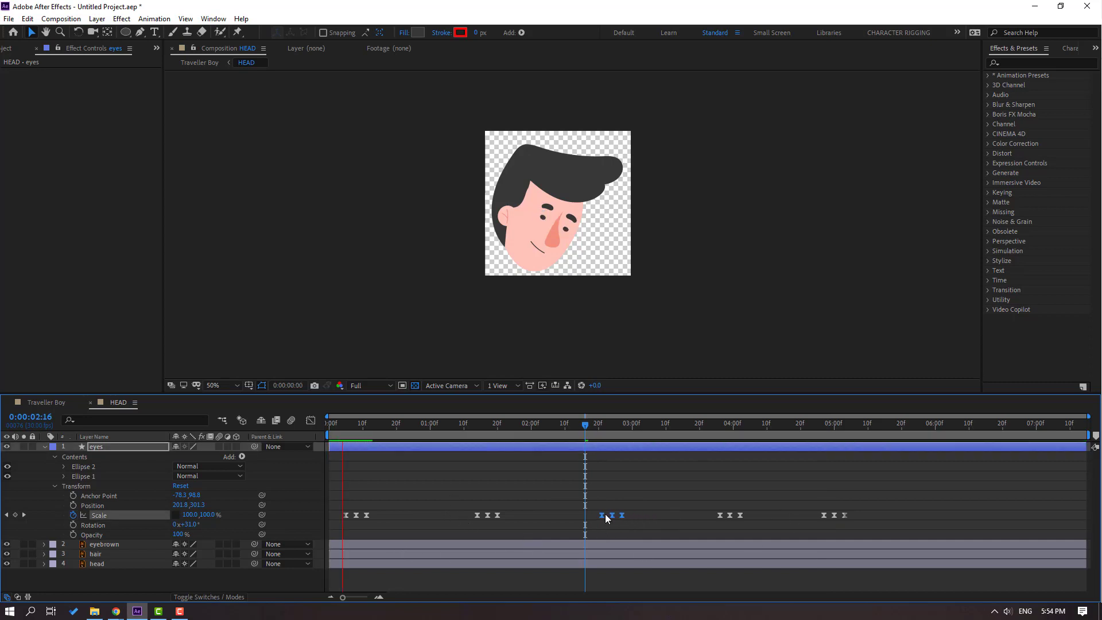
# - Preview the revised blinks in the Traveller Boy composition and scrub to 0:00:00:26
pyautogui.click(57, 402)
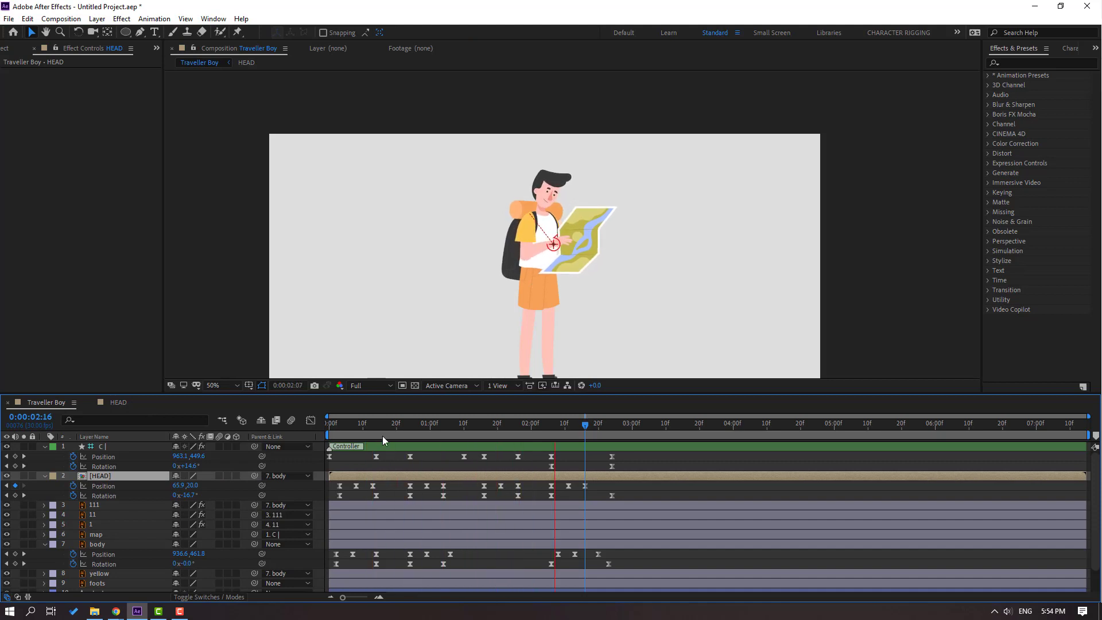
pyautogui.click(365, 426)
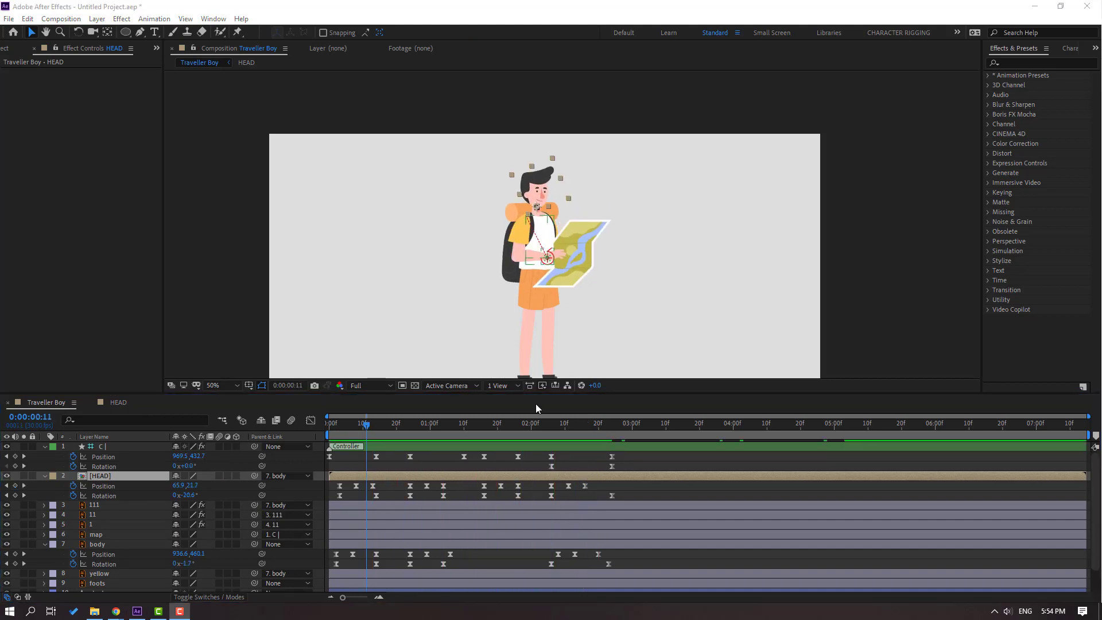
pyautogui.click(342, 466)
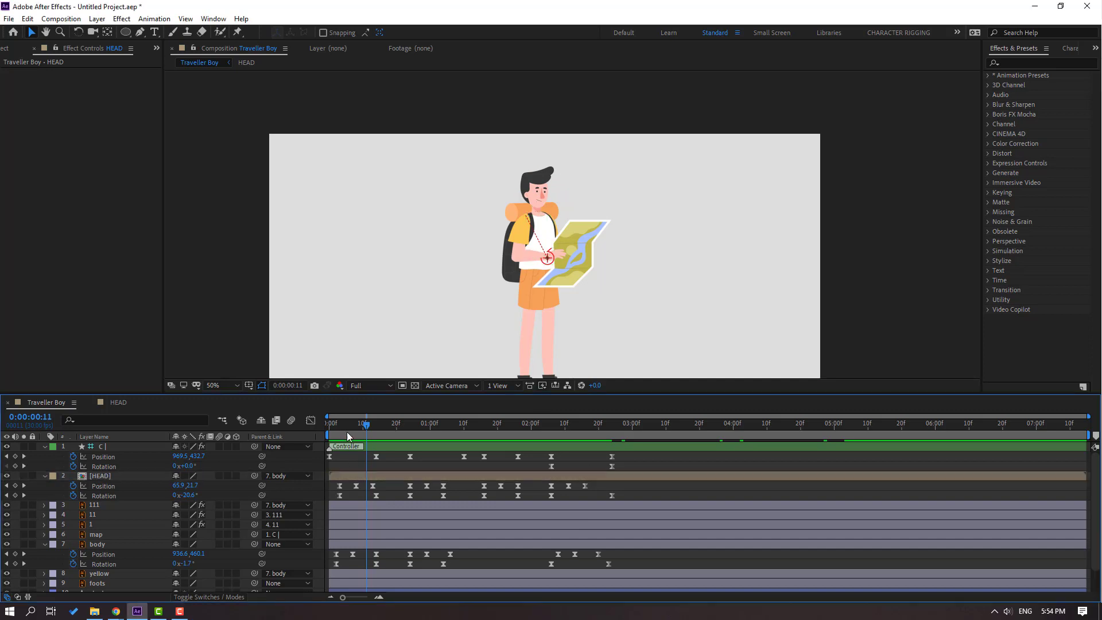
pyautogui.moveTo(343, 427); pyautogui.dragTo(416, 432)
# - Solo the hair layer in the HEAD composition and place three puppet pins: at its back end, middle and front tip
pyautogui.click(119, 401)
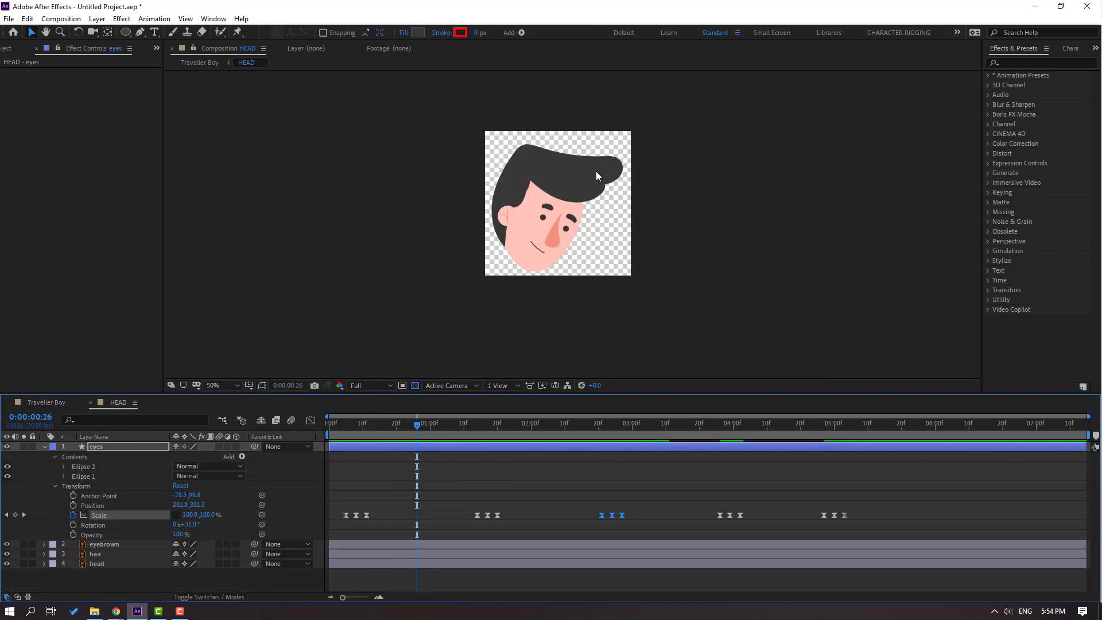
pyautogui.click(45, 447)
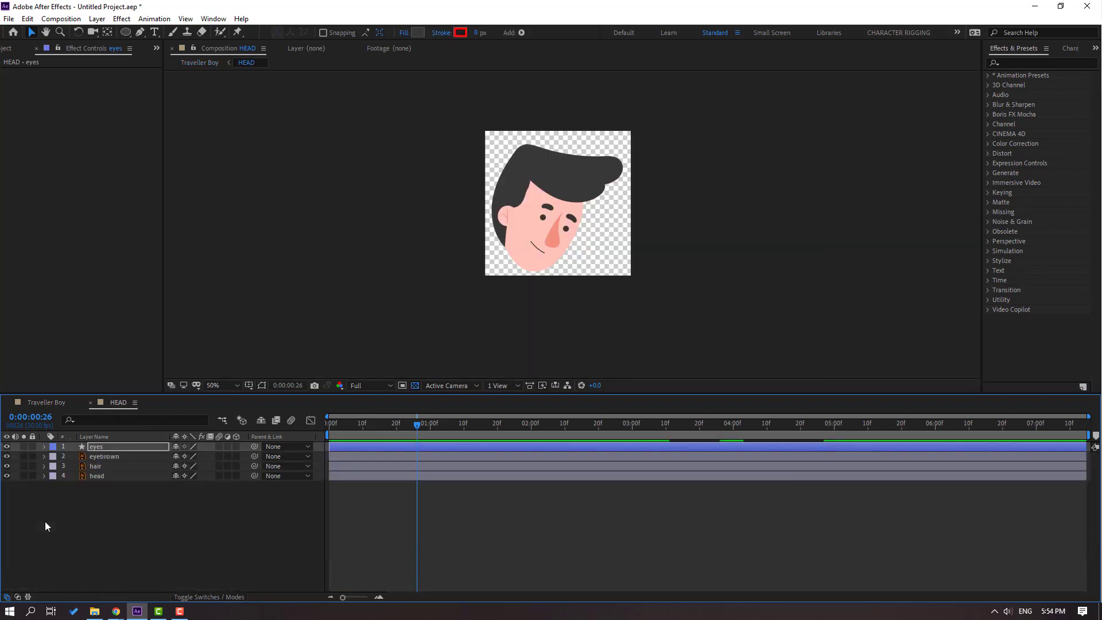
pyautogui.click(96, 467)
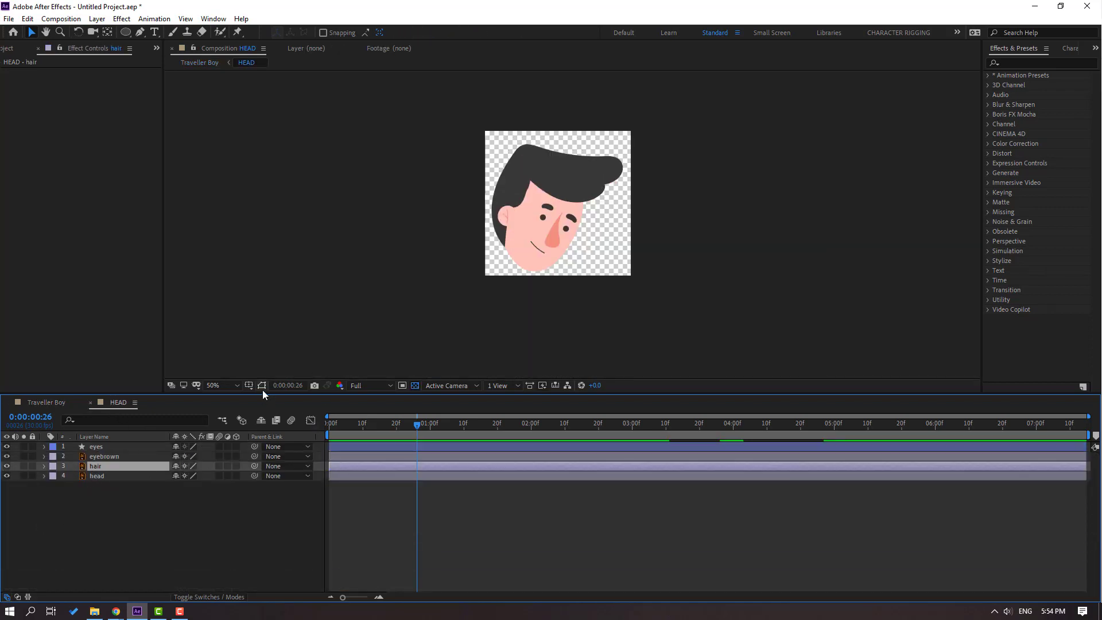
pyautogui.scroll(2, 565, 174)
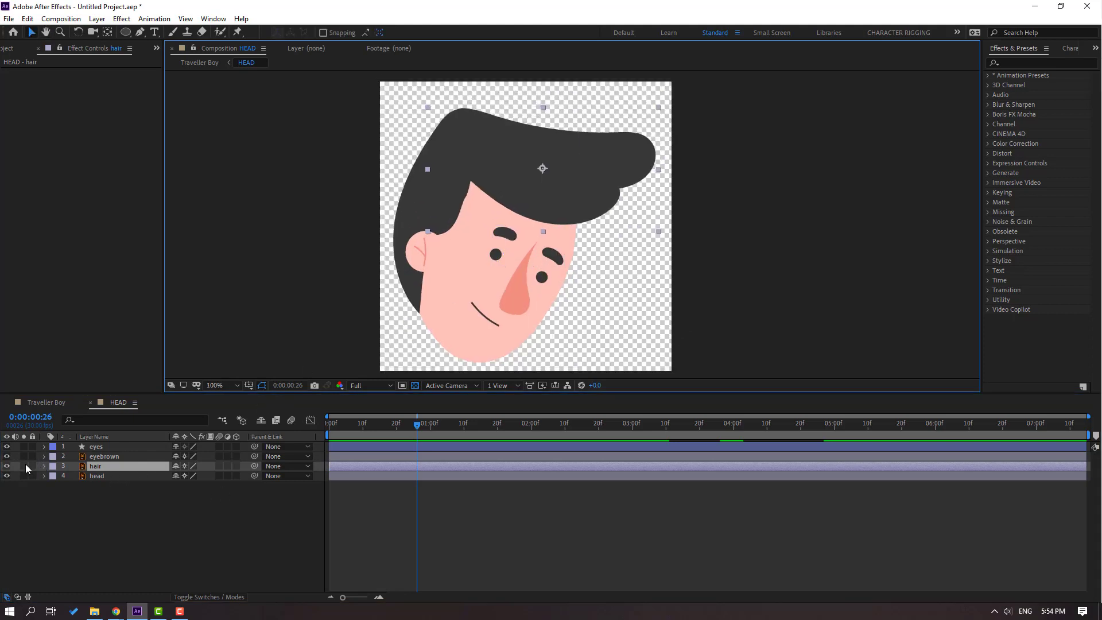
pyautogui.click(25, 466)
pyautogui.moveTo(562, 190); pyautogui.dragTo(534, 222)
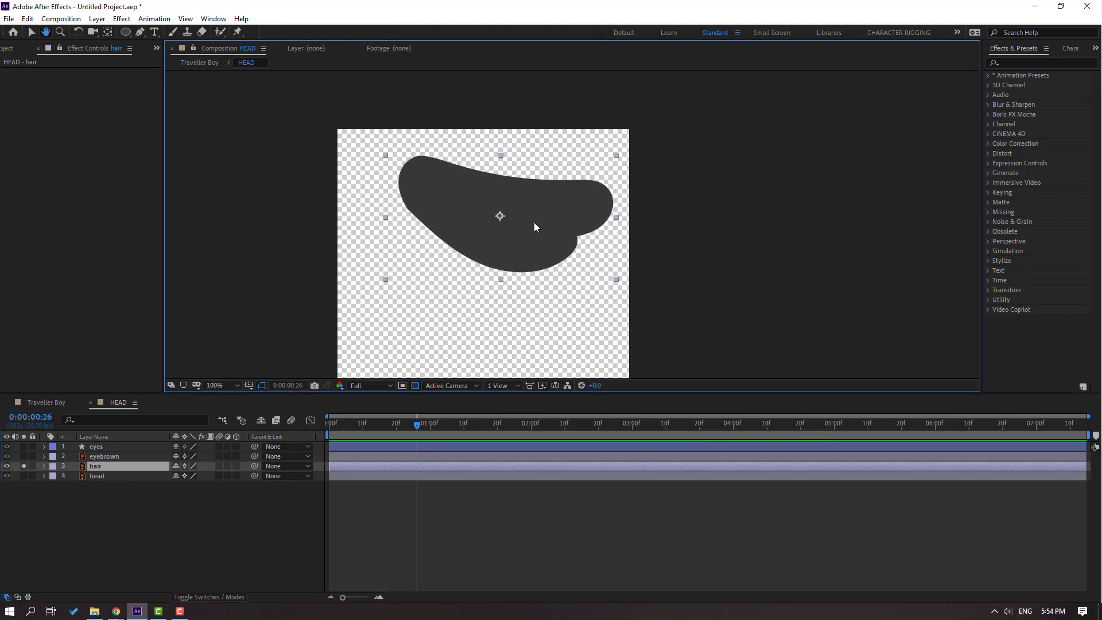
pyautogui.click(238, 31)
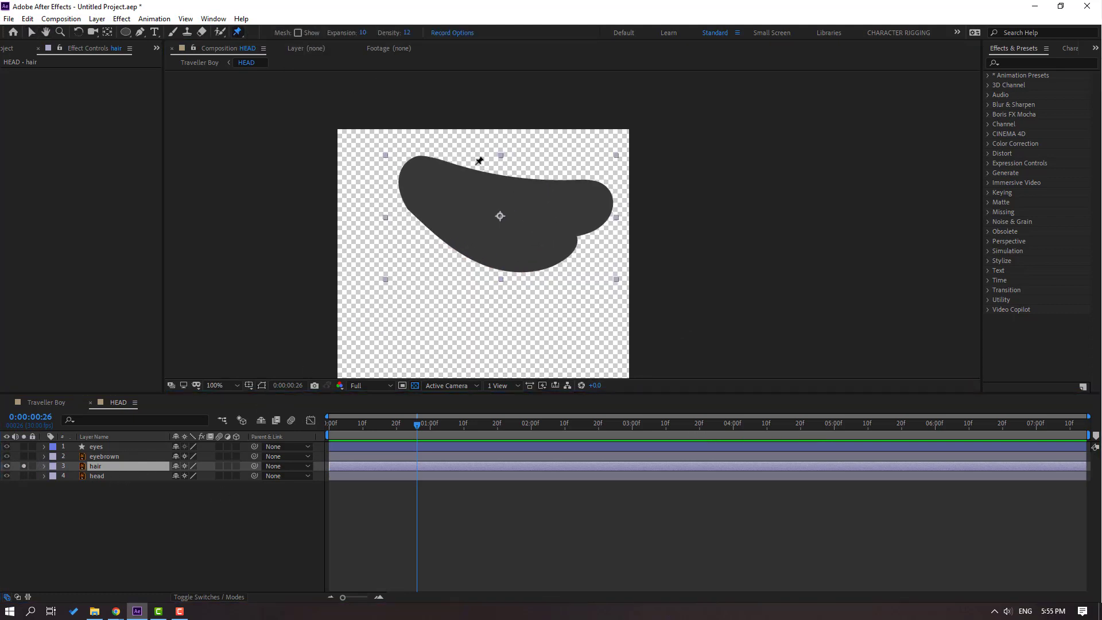
pyautogui.click(415, 172)
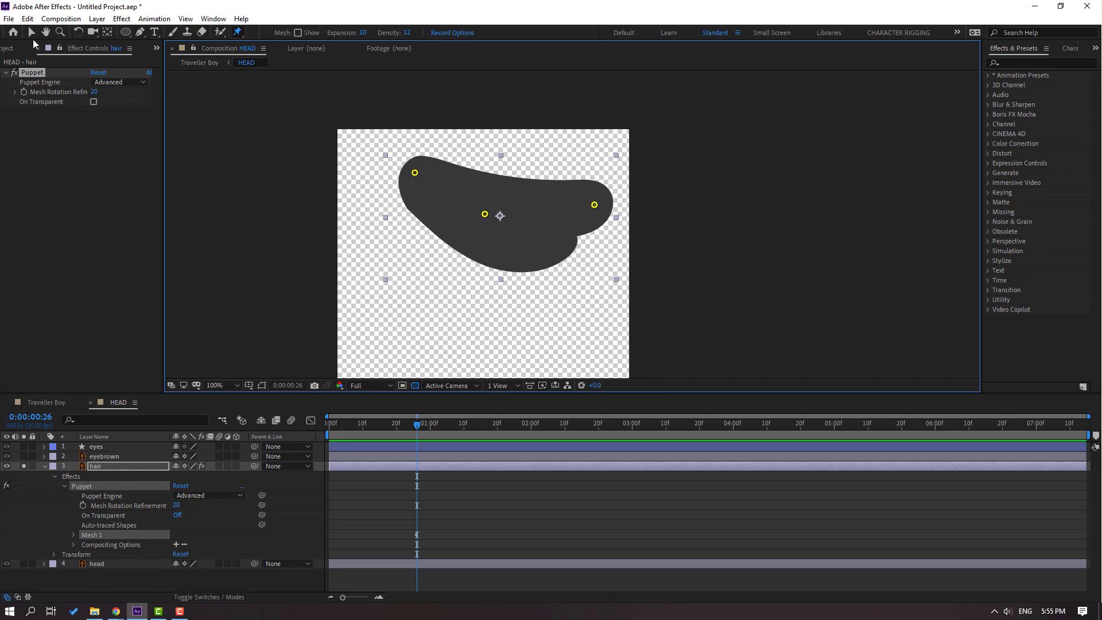
# - Test the hair's deformation with its front-tip pin, and expand Mesh 1 to reveal Puppet Pin 3's Position property
pyautogui.press('v')
pyautogui.moveTo(595, 206); pyautogui.dragTo(597, 204)
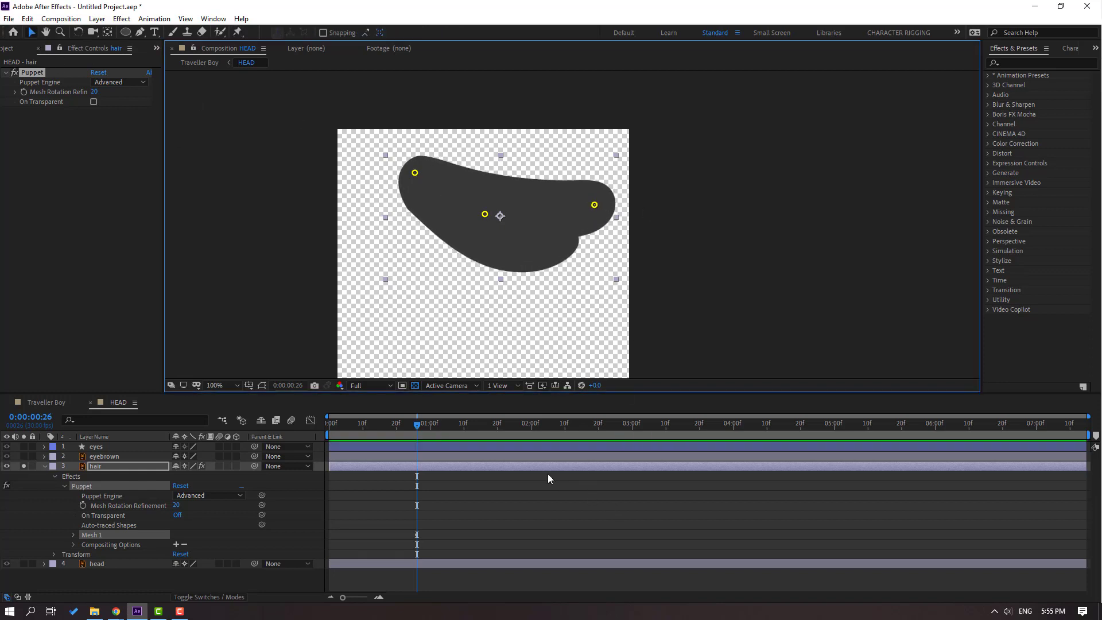
pyautogui.click(73, 535)
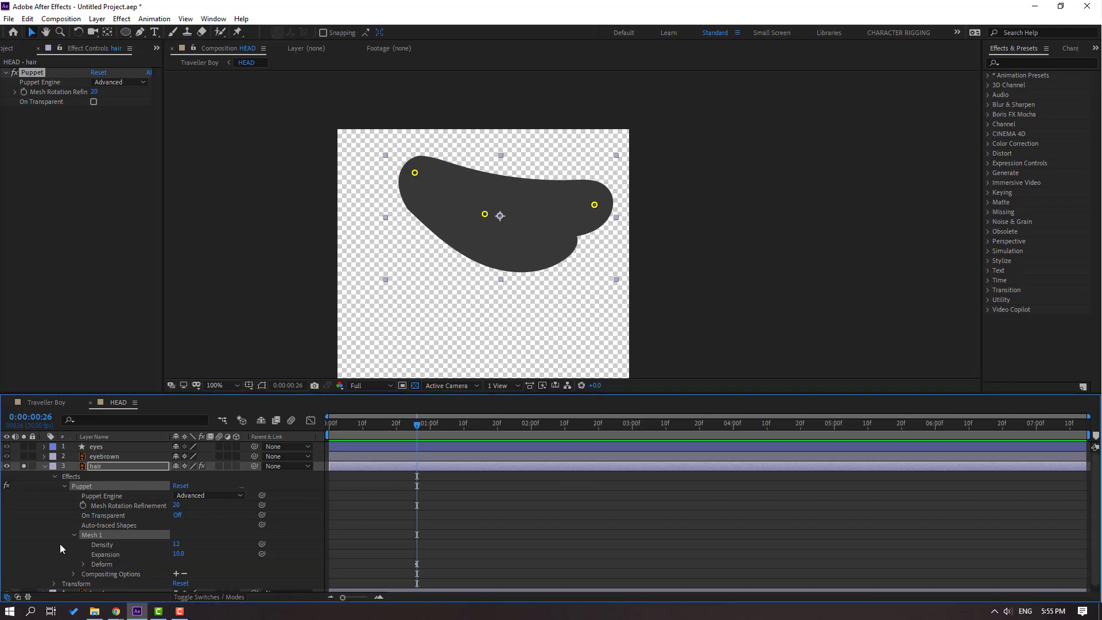
pyautogui.click(82, 557)
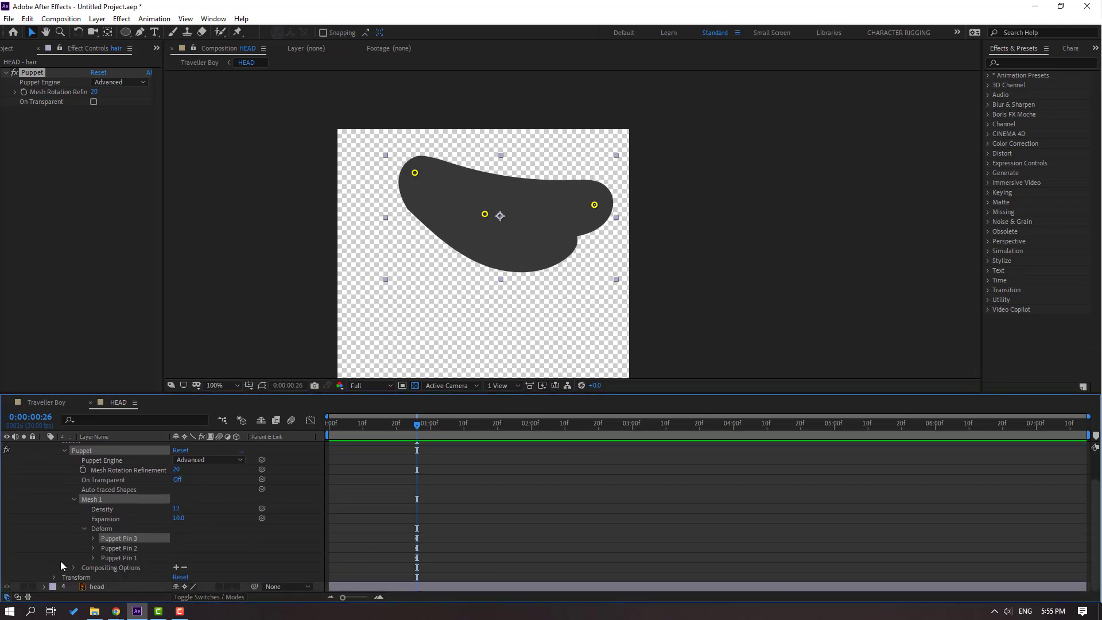
pyautogui.click(595, 207)
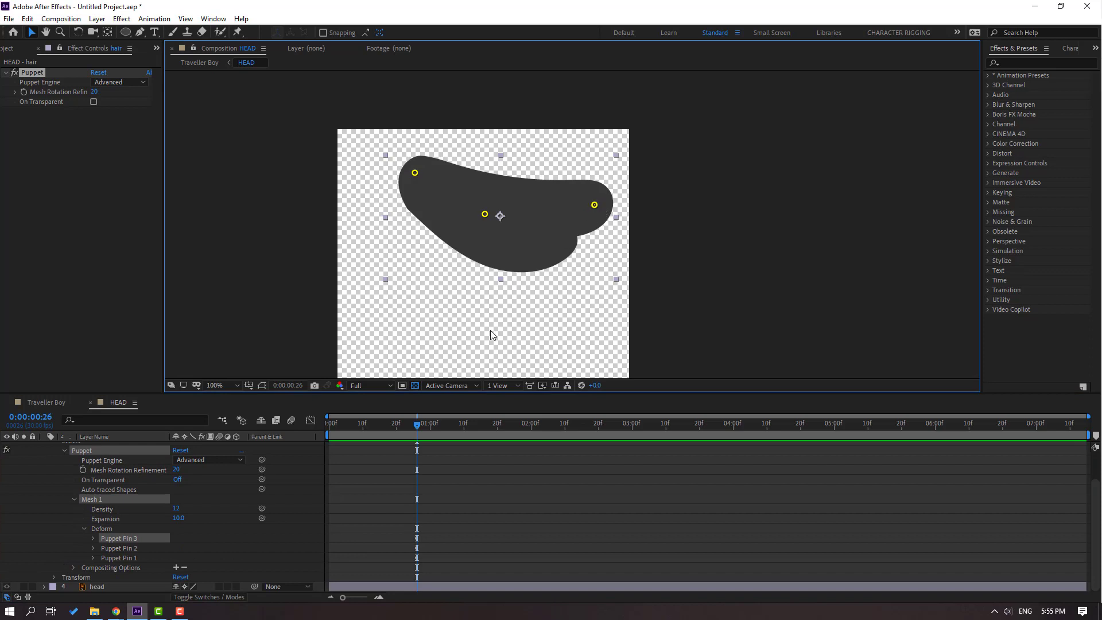
pyautogui.click(93, 539)
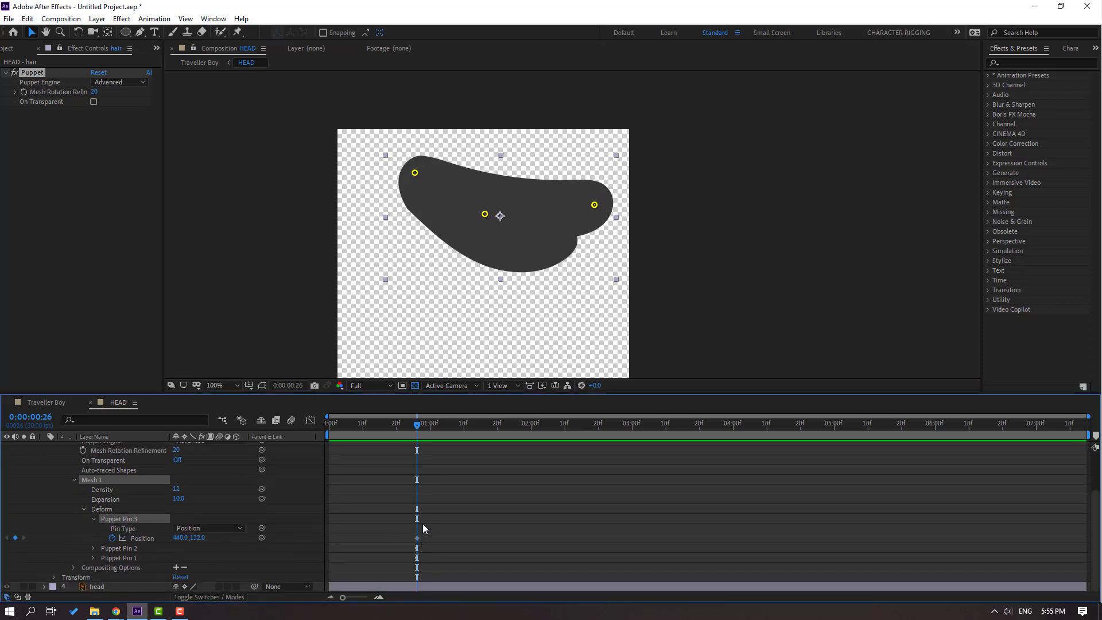
# - Check the head motion's timing in the Traveller Boy composition and move Puppet Pin 3's first Position keyframe in HEAD to 0:00:00:24
pyautogui.click(68, 400)
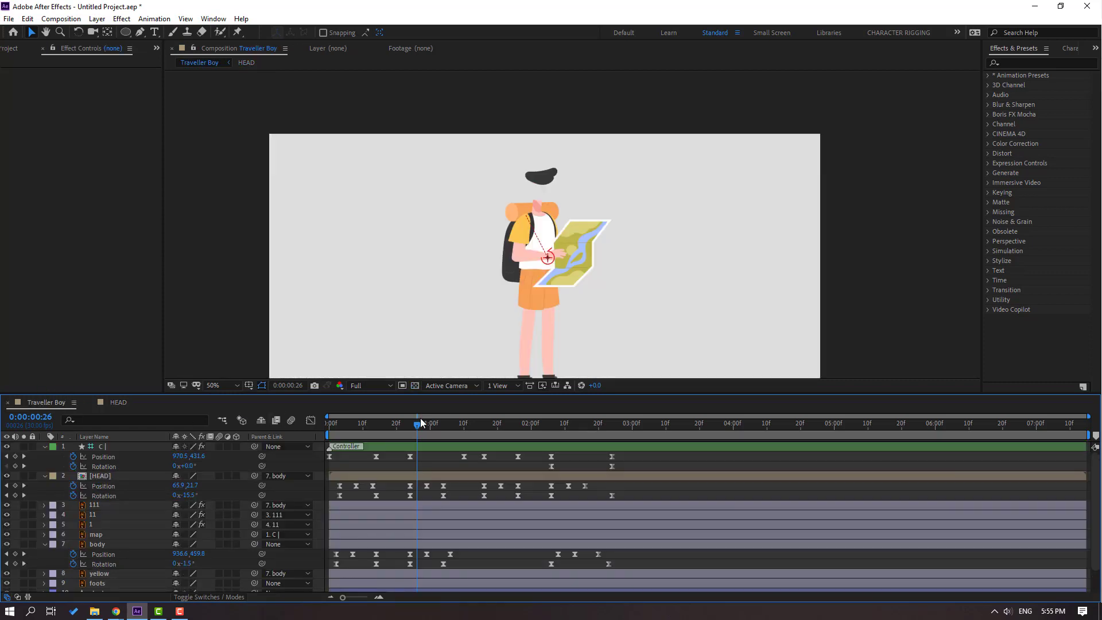
pyautogui.moveTo(413, 427)
pyautogui.mouseDown()
pyautogui.moveTo(400, 425)
pyautogui.moveTo(421, 425)
pyautogui.moveTo(411, 425)
pyautogui.mouseUp()
pyautogui.click(119, 402)
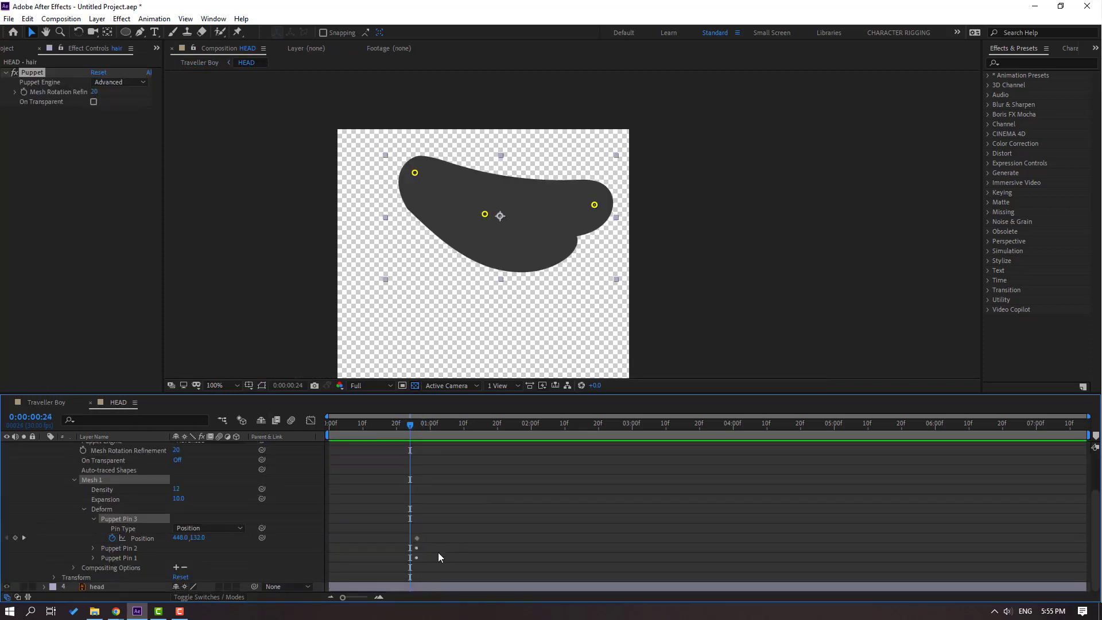
pyautogui.click(417, 538)
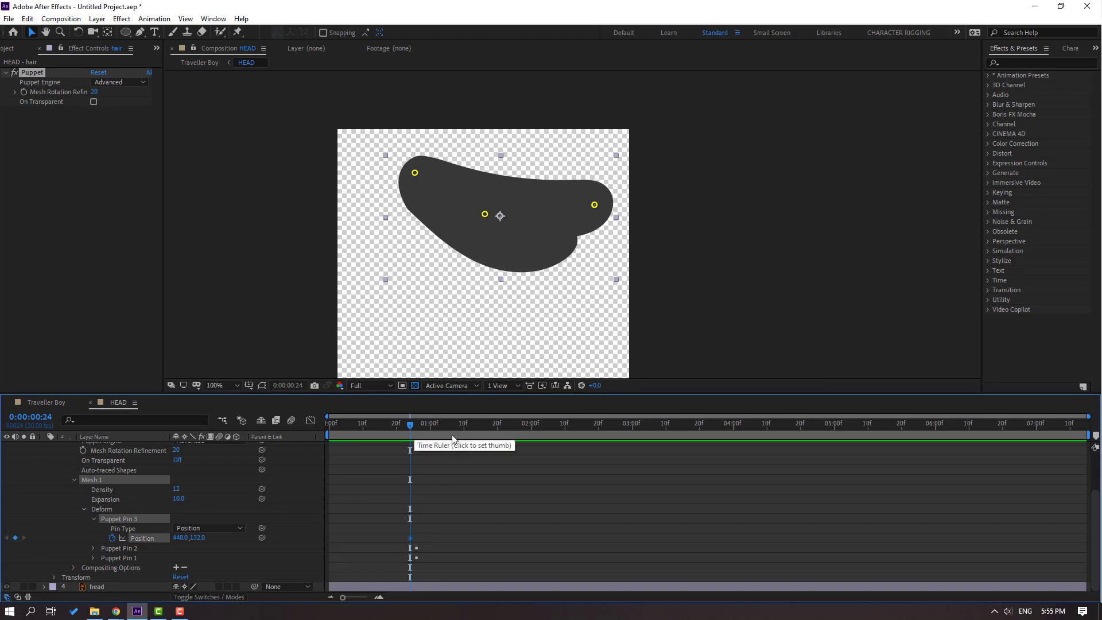
# - At 0:00:01:00, pull the hair's front-tip pin down to a Position of about 437, 176
pyautogui.press('pagedown')
pyautogui.press('pagedown')
pyautogui.press('pagedown')
pyautogui.press('pagedown')
pyautogui.press('pagedown')
pyautogui.press('pagedown')
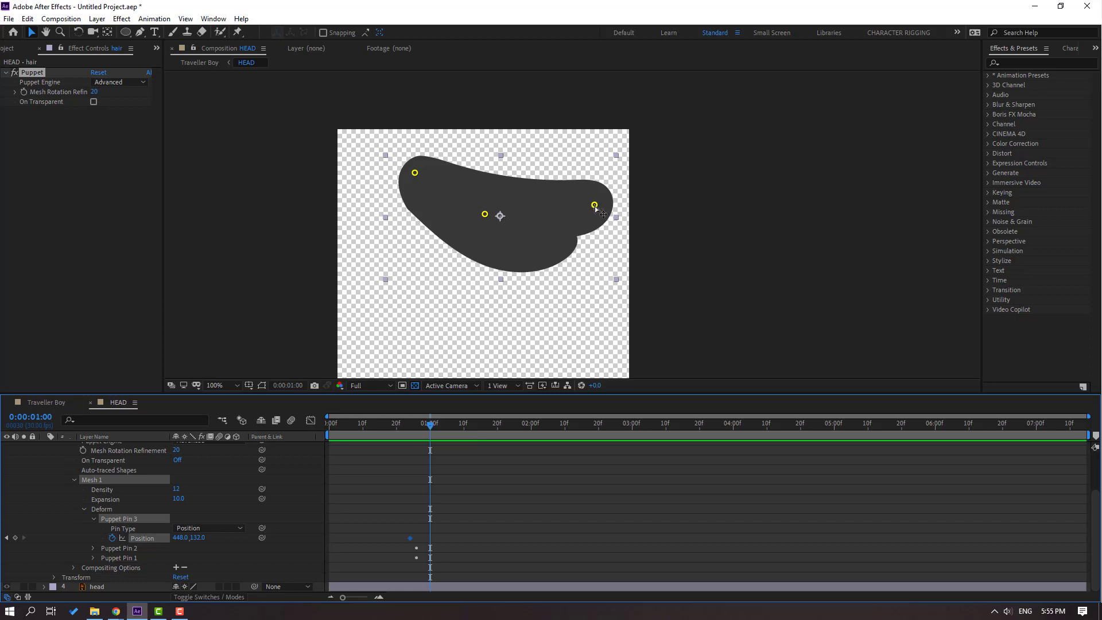
pyautogui.moveTo(588, 211); pyautogui.dragTo(577, 236)
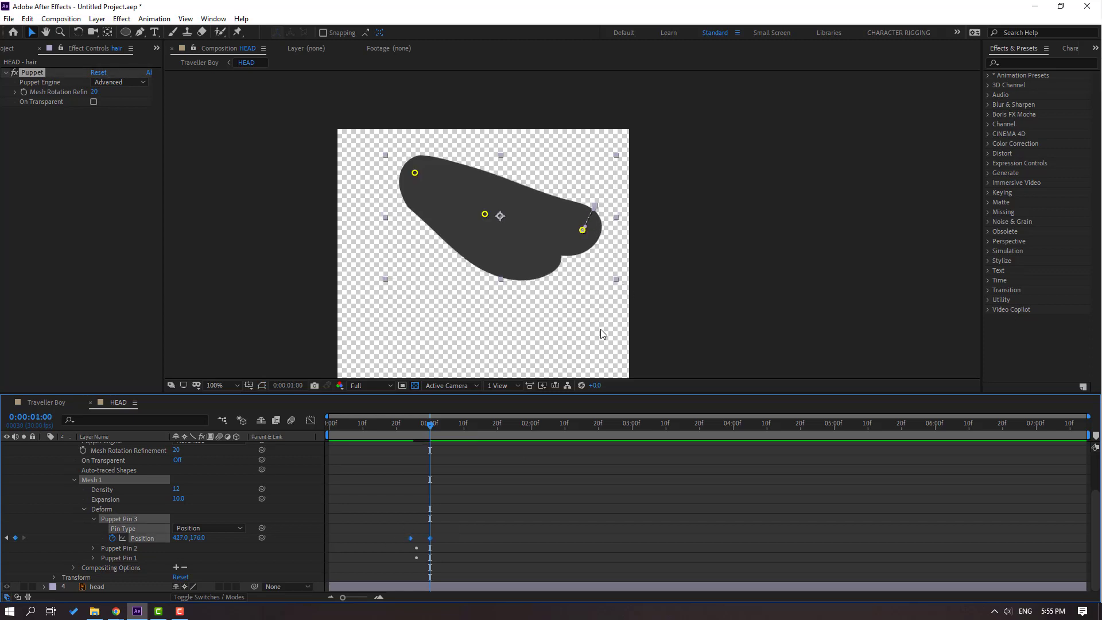
pyautogui.click(498, 499)
# - Raise the hair's front-tip pin to about 430, 138 at 0:00:01:10 and lower it to about 424, 168 at 0:00:01:18
pyautogui.hotkey('shift', 'pagedown')
pyautogui.moveTo(580, 232); pyautogui.dragTo(583, 210)
pyautogui.press('pagedown')
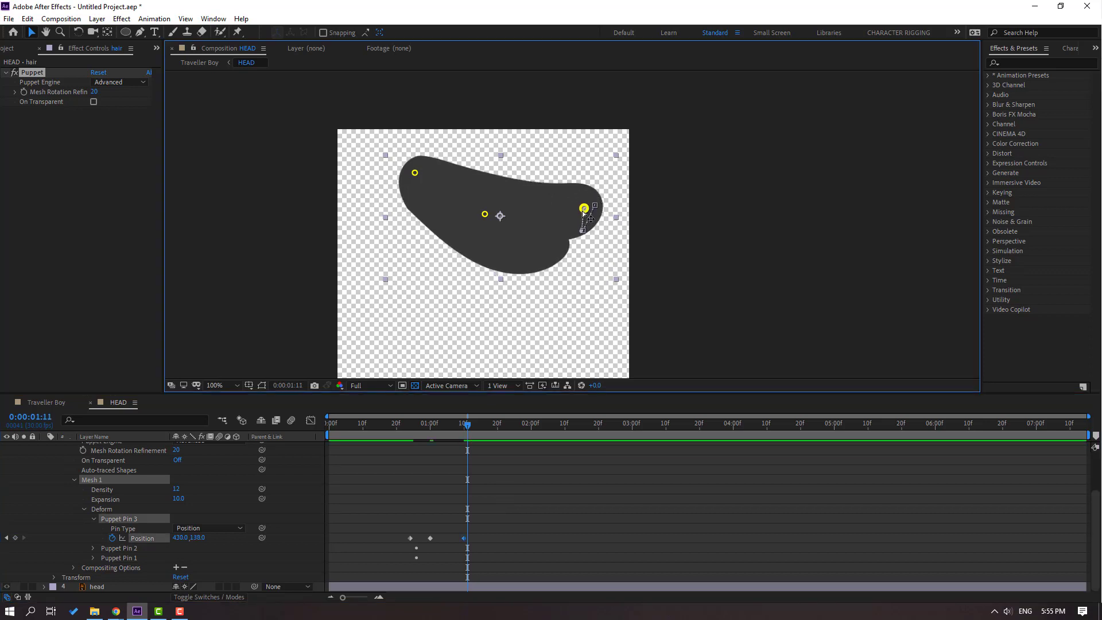
pyautogui.press('pagedown')
pyautogui.press('pagedown')
pyautogui.press('pagedown')
pyautogui.press('pagedown')
pyautogui.press('pagedown')
pyautogui.press('pagedown')
pyautogui.press('pagedown')
pyautogui.moveTo(584, 210); pyautogui.dragTo(582, 230)
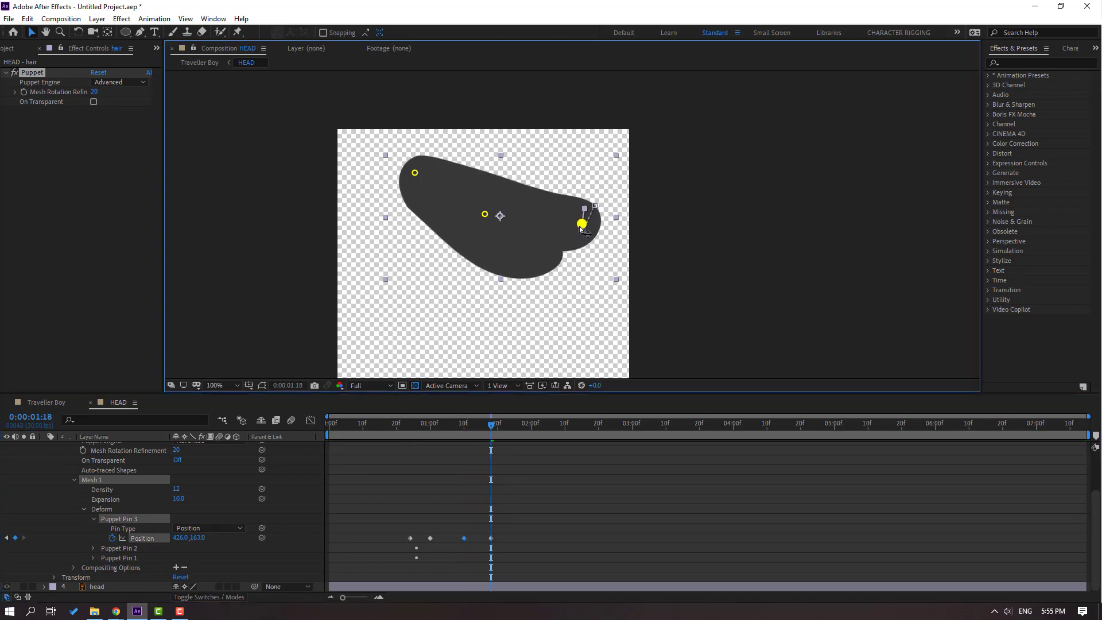
# - Preview the hair movement and apply Easy Ease to all four of Puppet Pin 3's Position keyframes
pyautogui.click(567, 508)
pyautogui.press('space')
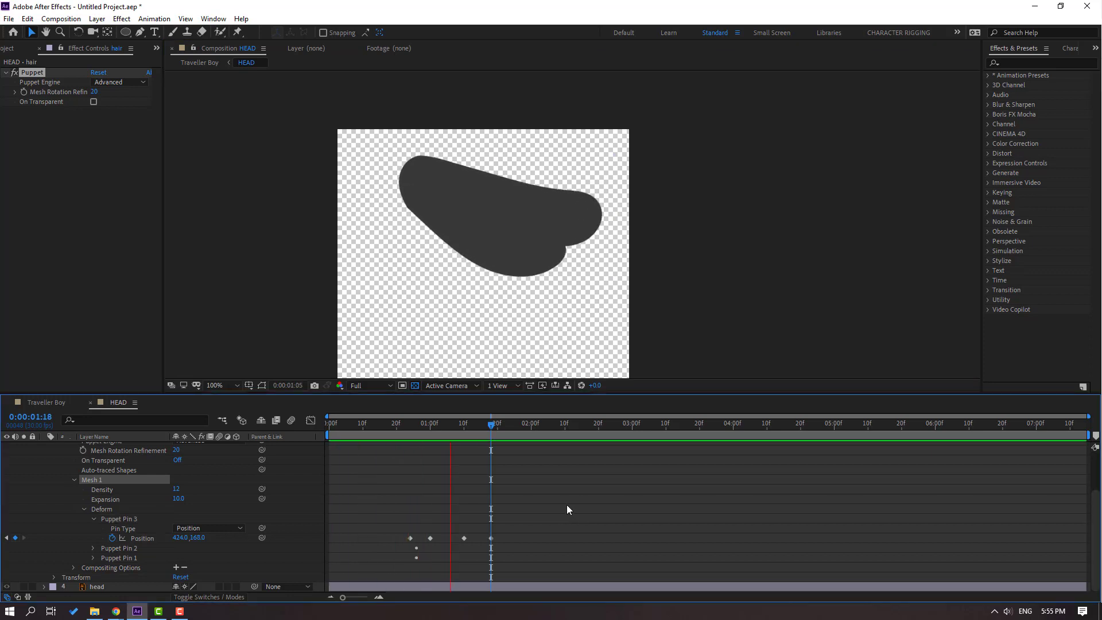
pyautogui.press('space')
pyautogui.moveTo(532, 537); pyautogui.dragTo(402, 539)
pyautogui.rightClick(411, 537)
pyautogui.moveTo(471, 530)
pyautogui.click(620, 463)
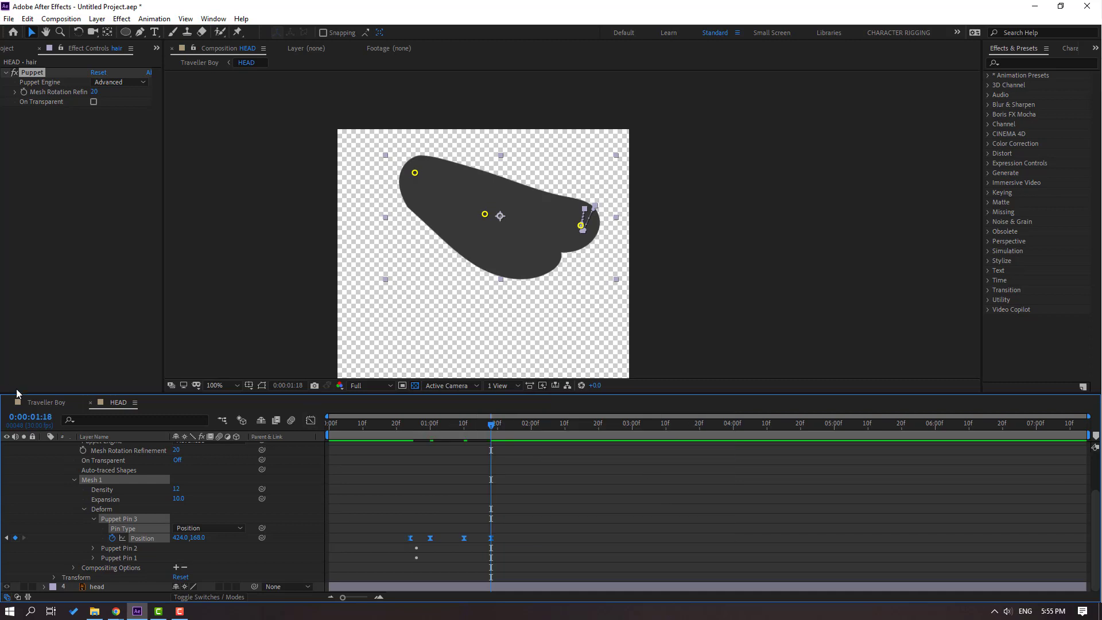
# - Turn off the hair layer's solo in HEAD and preview the hair movement on the whole character in Traveller Boy
pyautogui.click(45, 402)
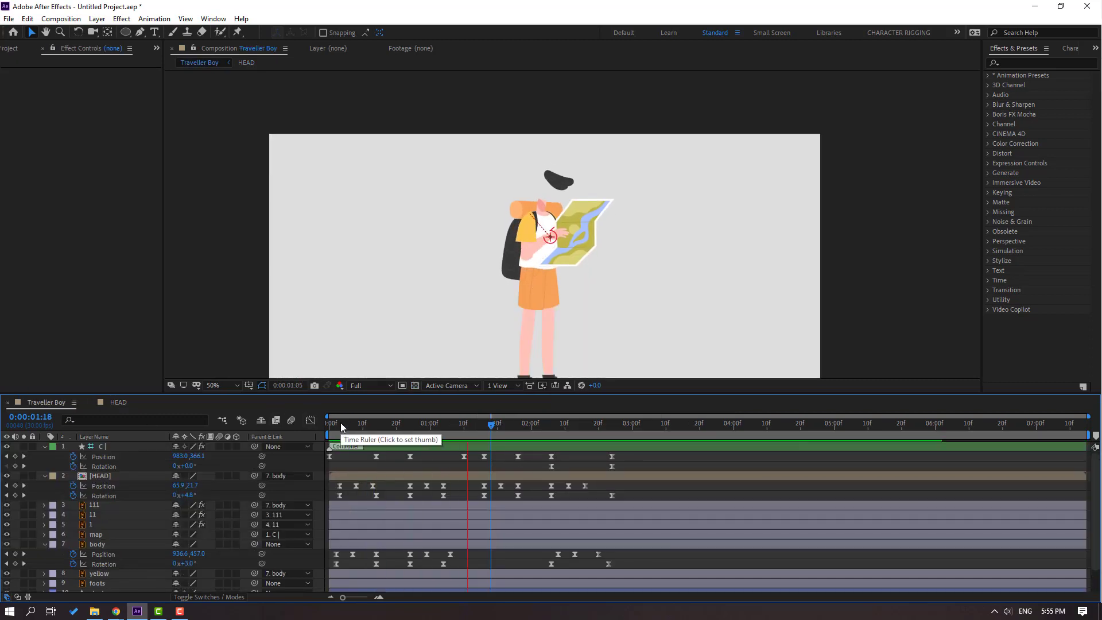
pyautogui.click(118, 401)
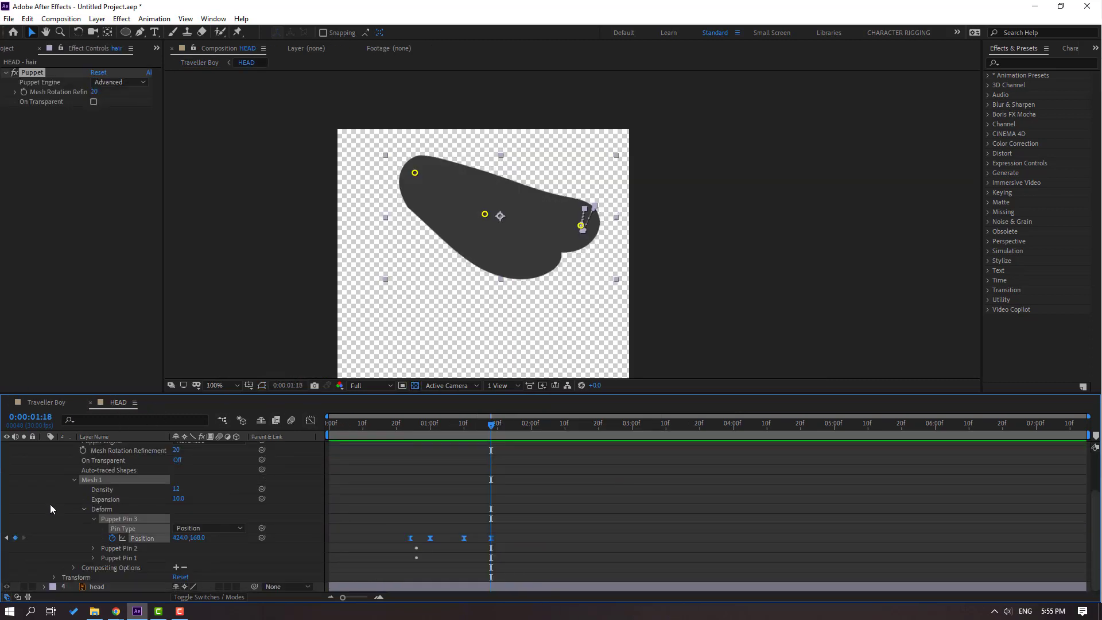
pyautogui.scroll(2, 50, 504)
pyautogui.click(44, 466)
pyautogui.click(24, 467)
pyautogui.click(39, 403)
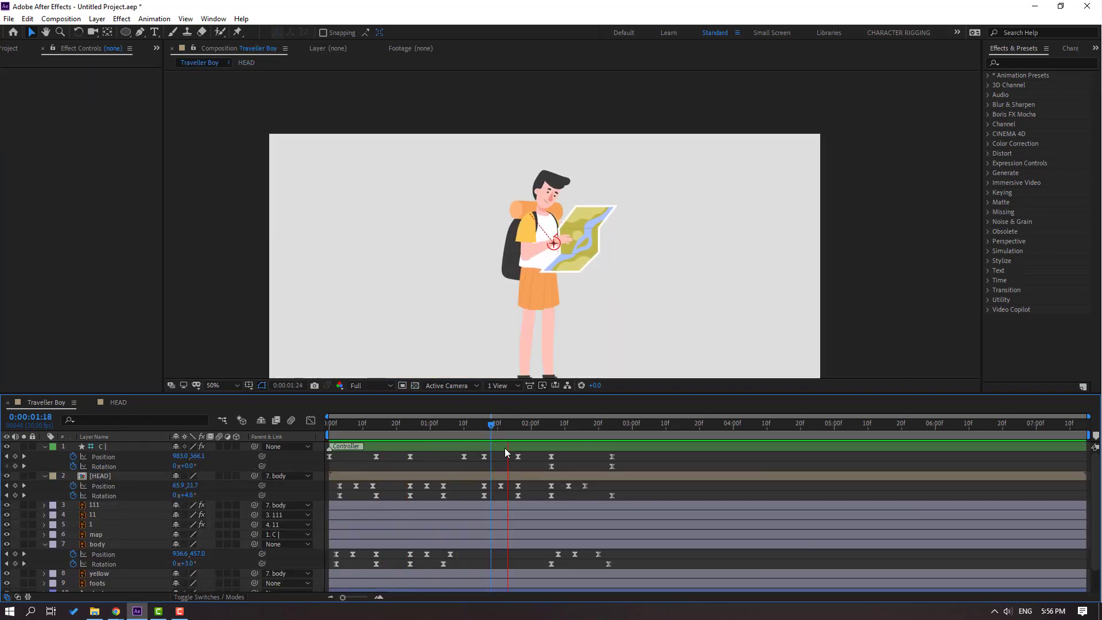
pyautogui.press('space')
# - Reveal the hair layer's keyframed properties in HEAD and add a Puppet Pin 3 Position keyframe at 0:00:02:08
pyautogui.moveTo(466, 428); pyautogui.dragTo(555, 432)
pyautogui.click(119, 403)
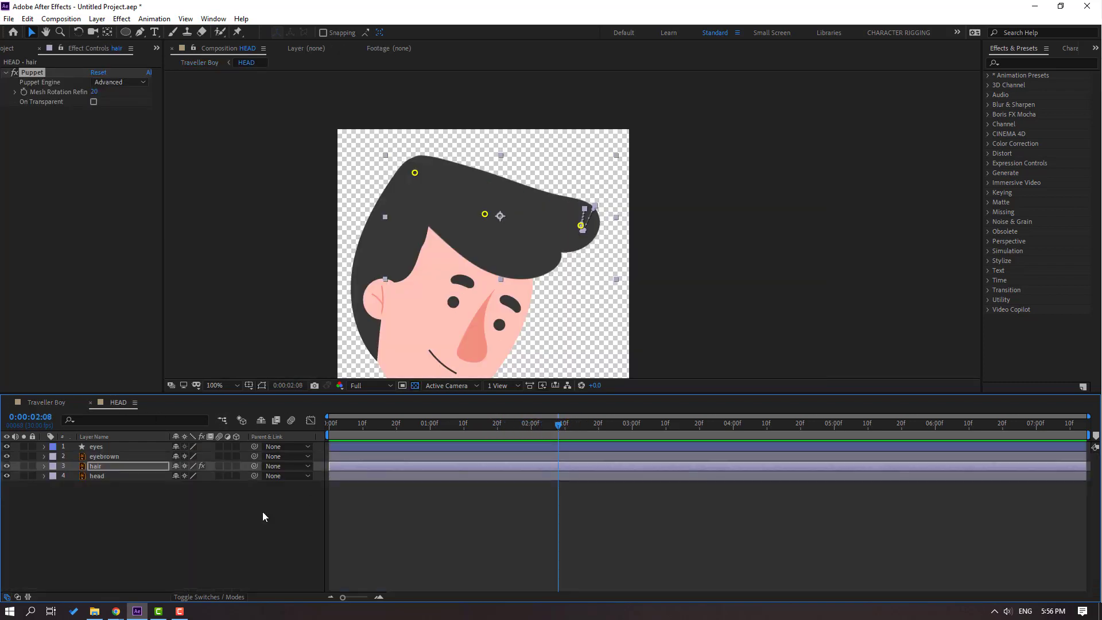
pyautogui.press('u')
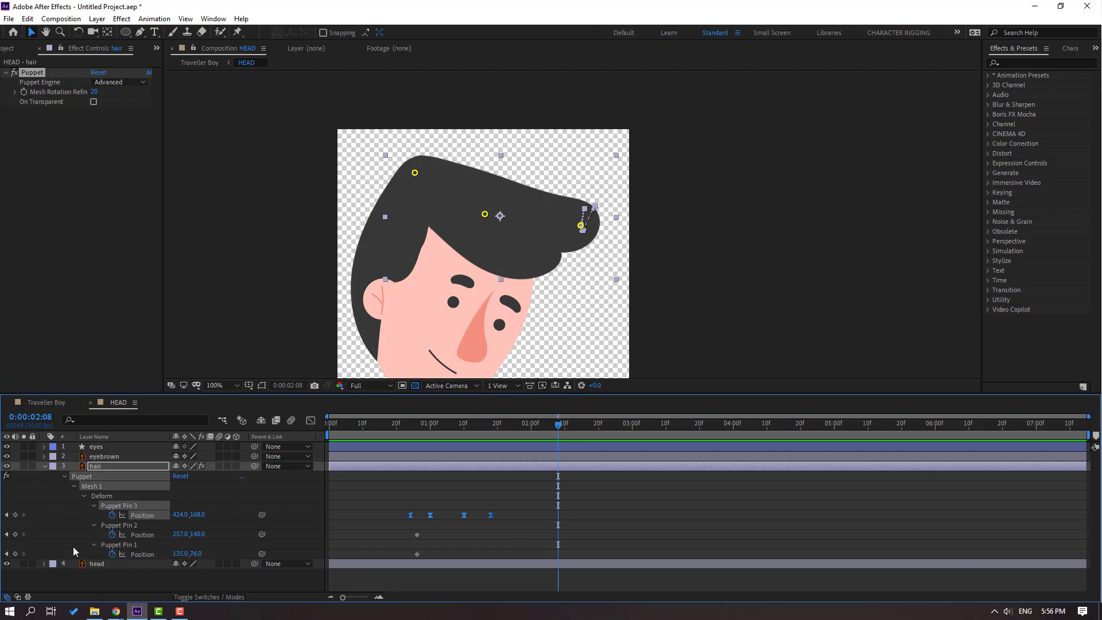
pyautogui.click(15, 515)
# - Raise the hair's front-tip pin to about 428, 134 at 0:00:02:18, and lower it slightly at 0:00:02:28
pyautogui.hotkey('shift', 'pagedown')
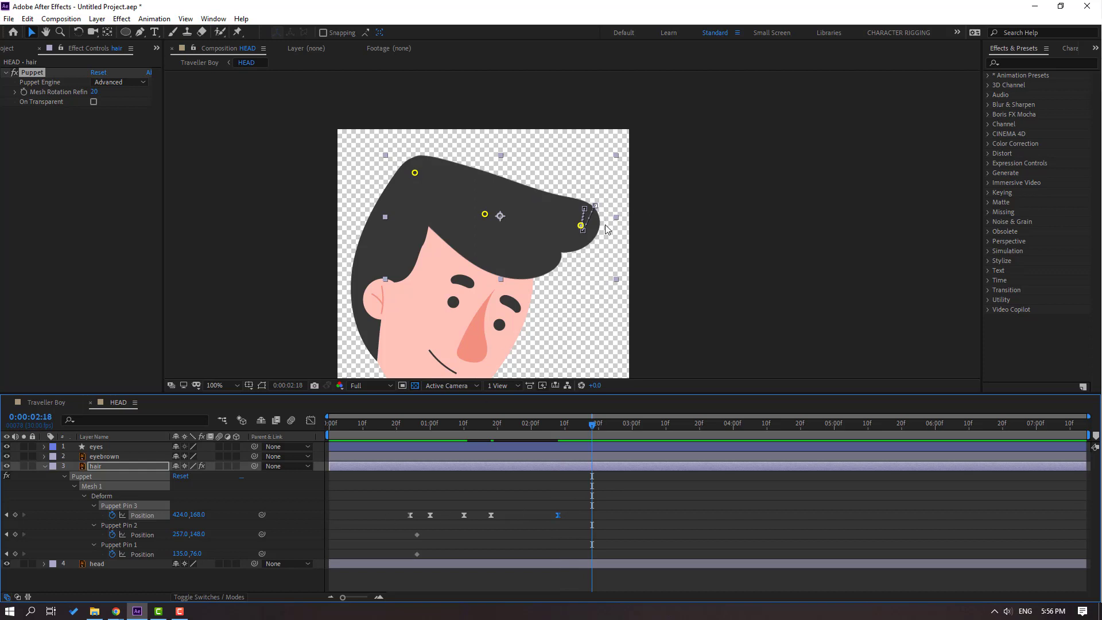
pyautogui.scroll(1, 586, 245)
pyautogui.scroll(-1, 575, 246)
pyautogui.moveTo(581, 226); pyautogui.dragTo(583, 206)
pyautogui.hotkey('shift', 'pagedown')
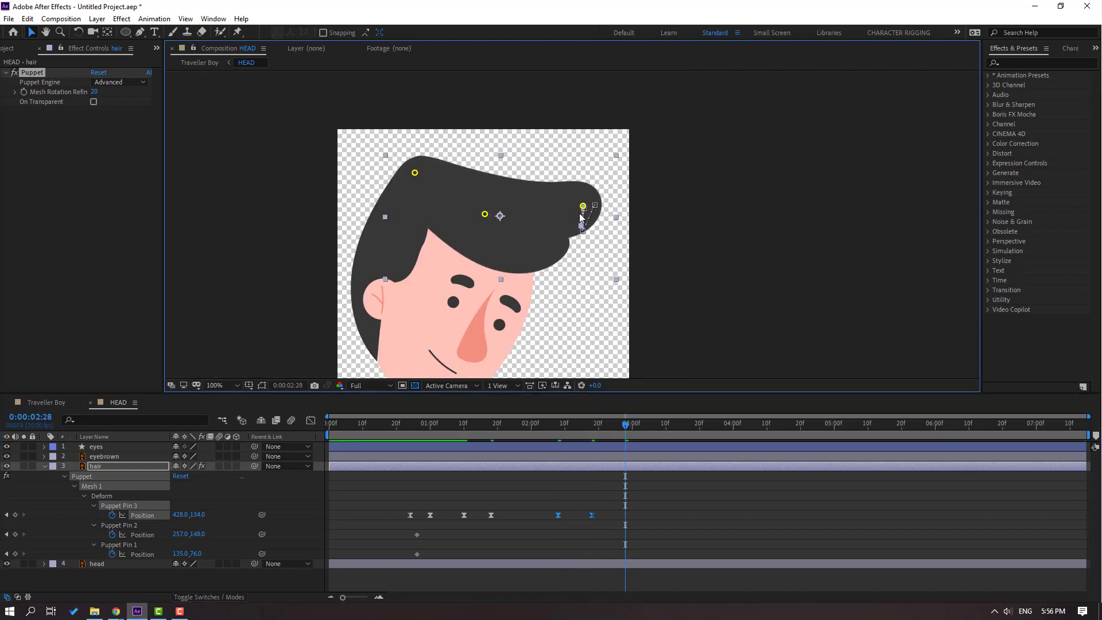
pyautogui.moveTo(583, 205); pyautogui.dragTo(585, 222)
# - Continue the front-tip pin's swing with Position keyframes at 0:00:03:08, 0:00:03:18 and 0:00:03:28, and preview the hair
pyautogui.hotkey('shift', 'pagedown')
pyautogui.hotkey('shift', 'pagedown')
pyautogui.hotkey('shift', 'pagedown')
pyautogui.click(821, 525)
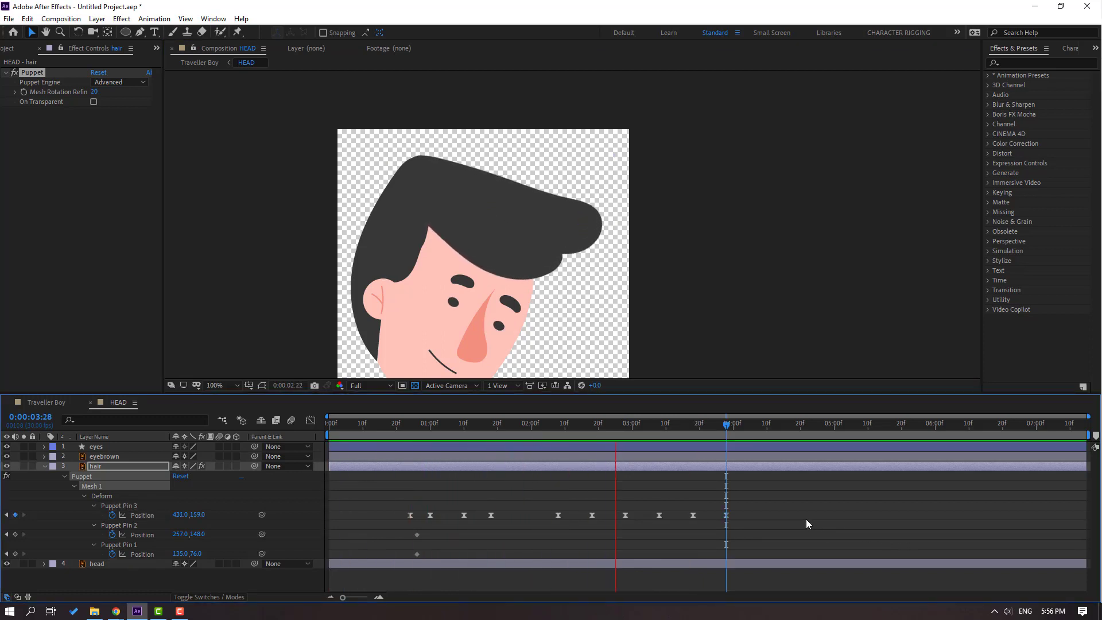
pyautogui.press('space')
# - Trim the work area of the Traveller Boy composition to end at about 0:00:03:19
pyautogui.click(33, 408)
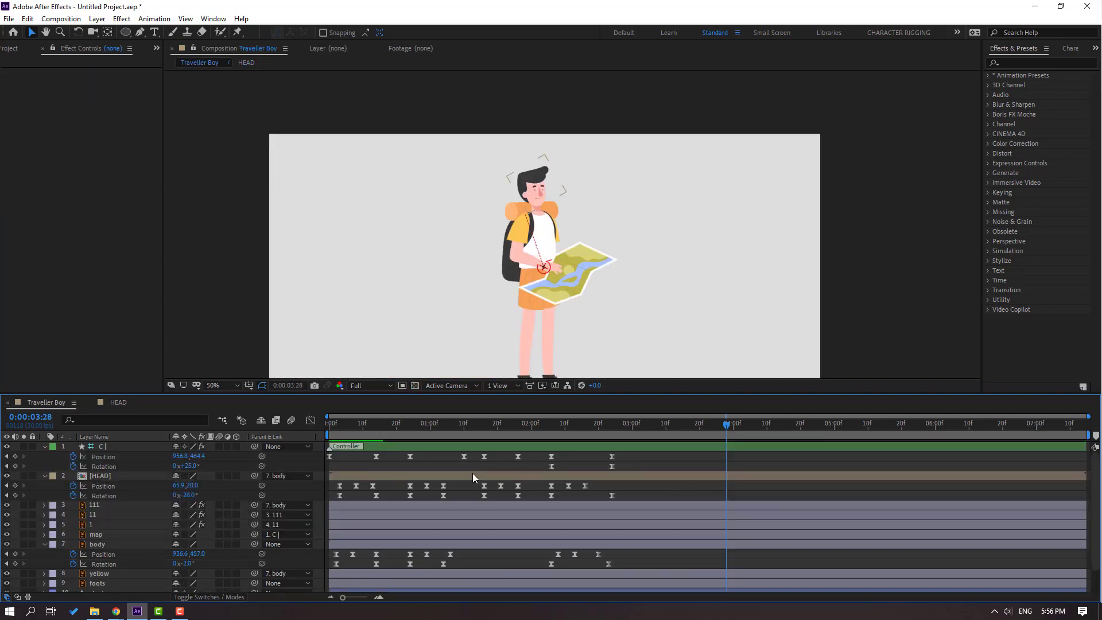
pyautogui.click(687, 425)
pyautogui.click(696, 427)
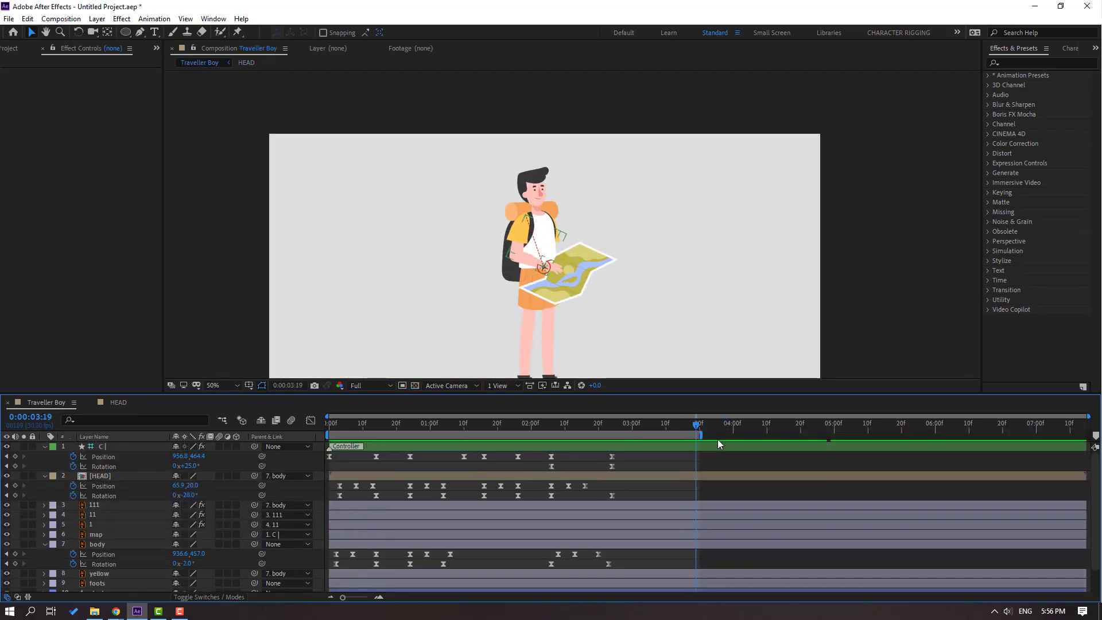
# - Play back the Traveller Boy animation close up at 100%, and fit the whole composition in the viewer
pyautogui.scroll(2, 611, 188)
pyautogui.press('space')
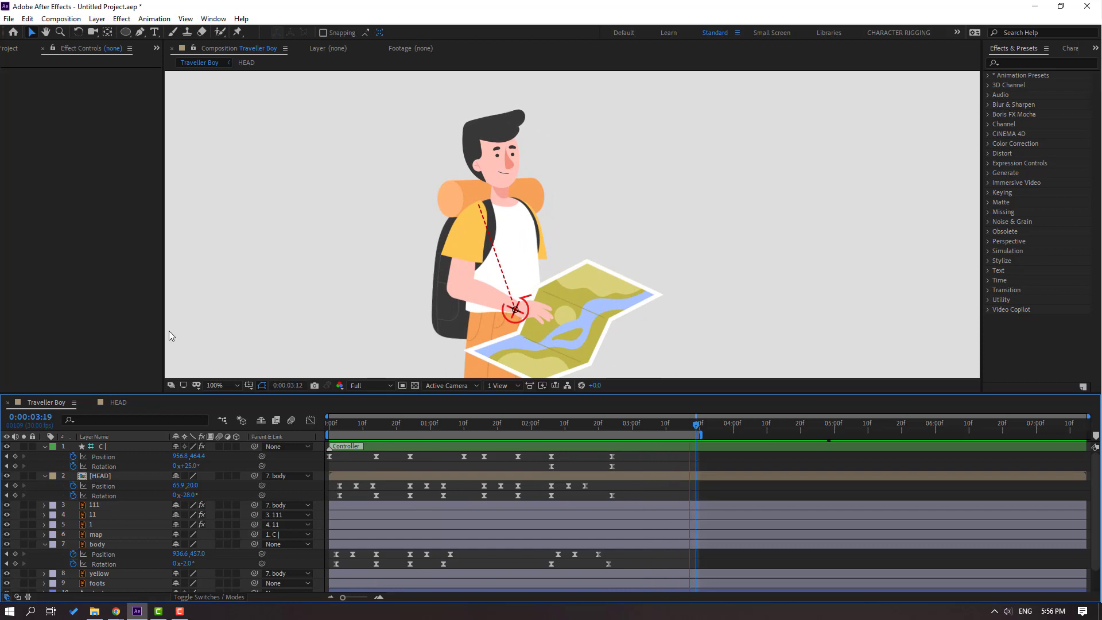
pyautogui.click(222, 385)
pyautogui.click(216, 401)
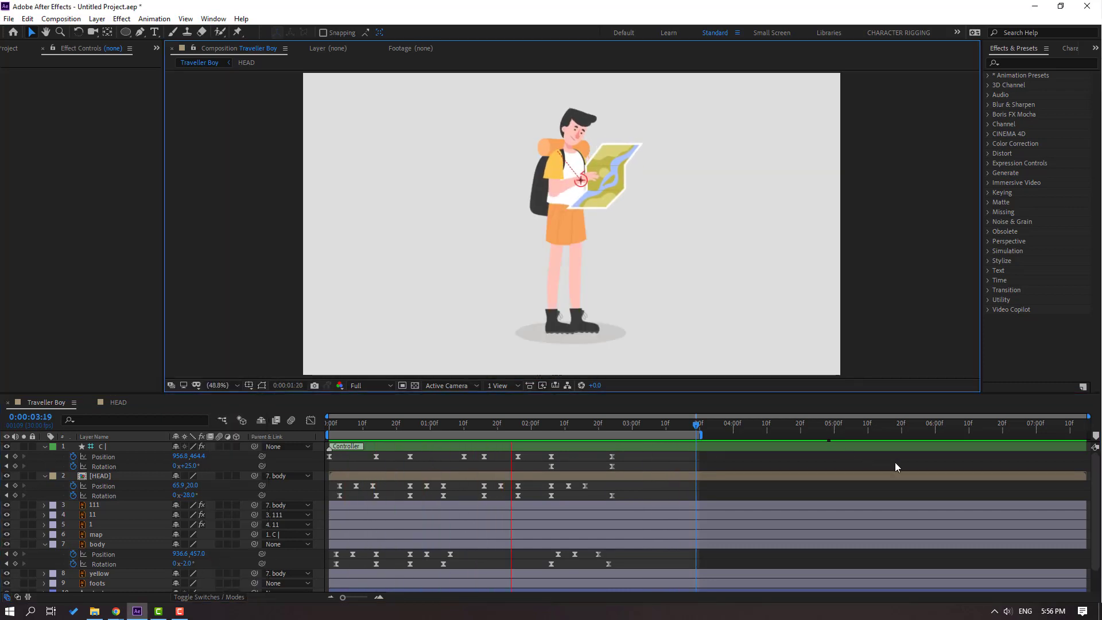